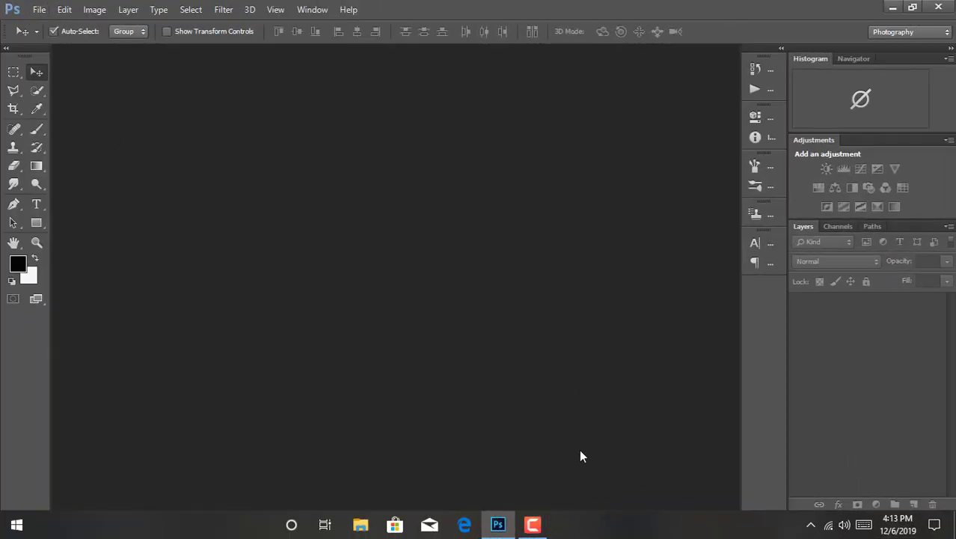
Open the pnggg.png jumping-man cutout from the Stocks folder.
left_click(34, 9)
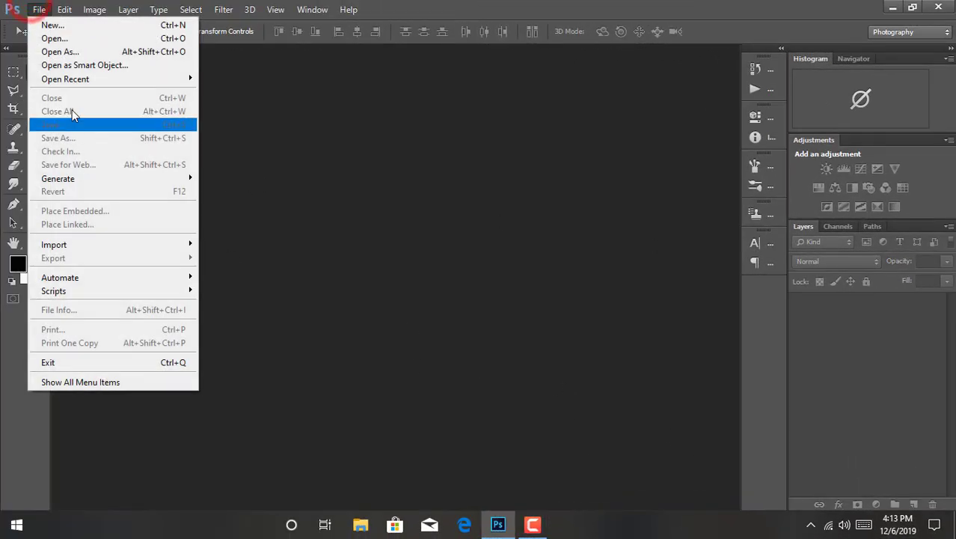
left_click(60, 40)
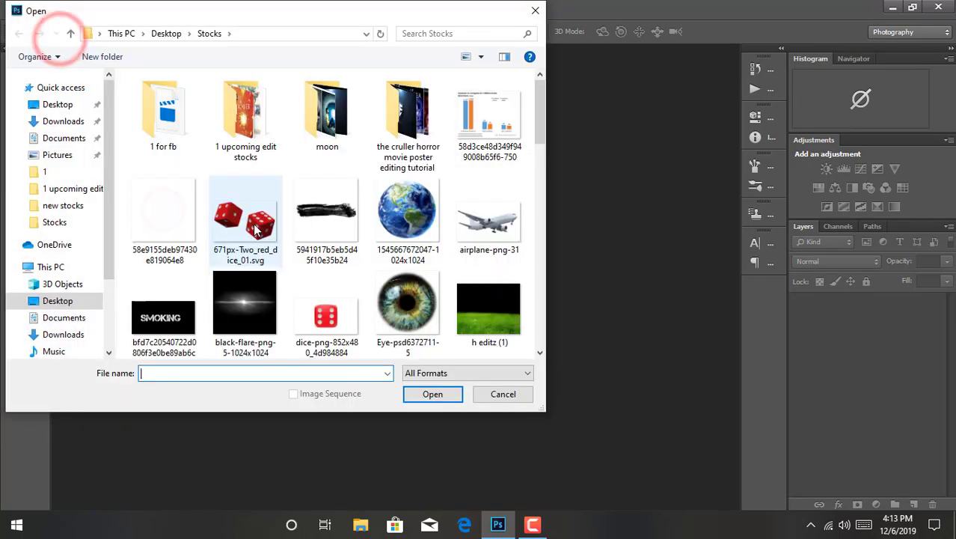
scroll(261, 262, "down", 2)
scroll(262, 263, "down", 2)
scroll(262, 263, "down", 2)
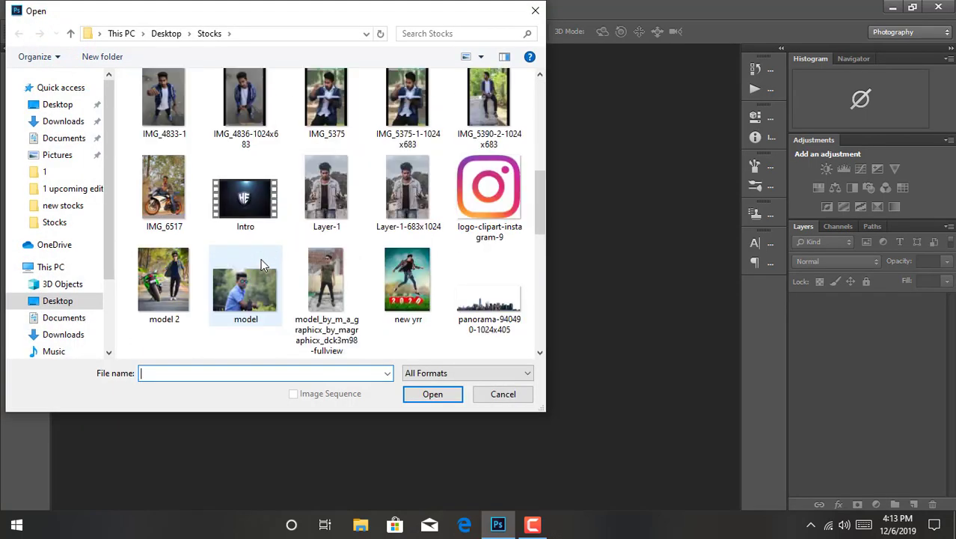
scroll(262, 263, "down", 2)
scroll(262, 263, "down", 2)
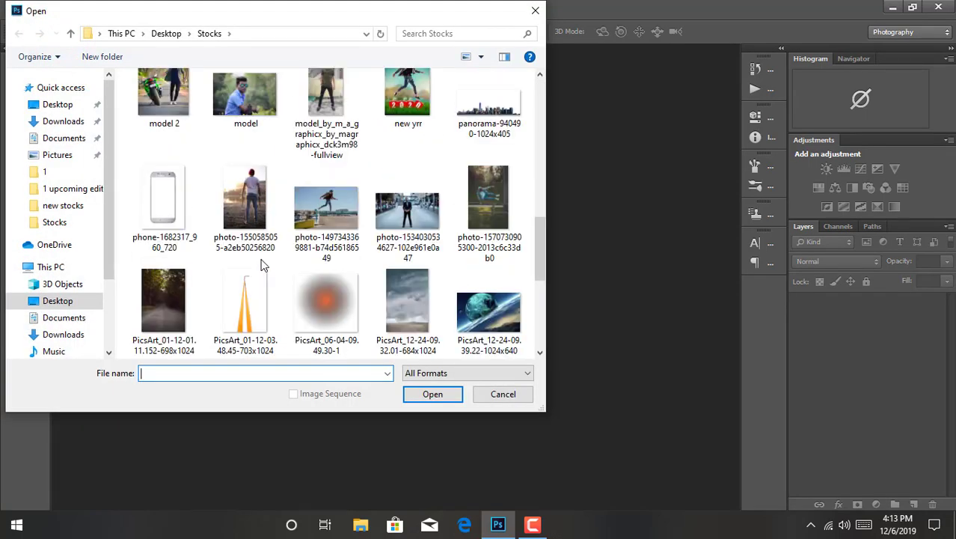
scroll(262, 264, "up", 1)
scroll(261, 264, "down", 1)
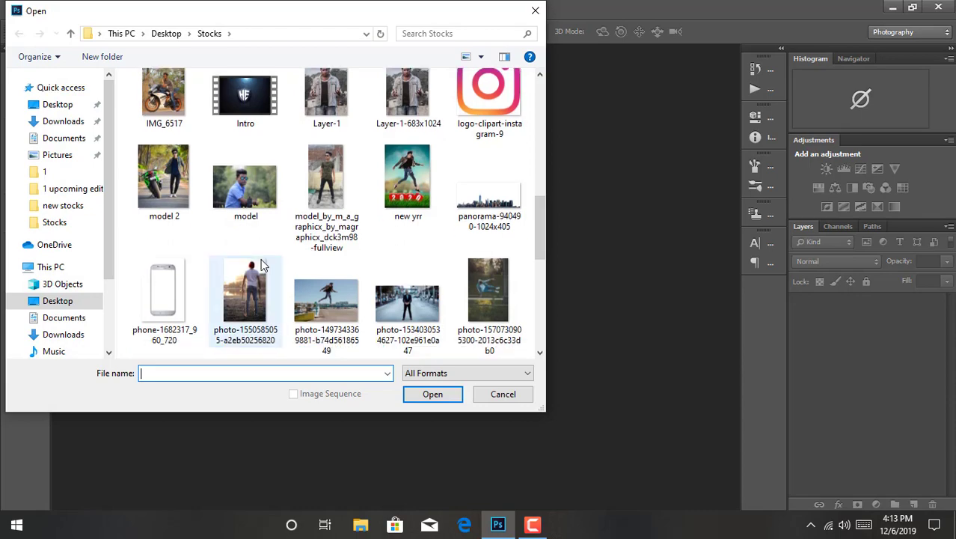
scroll(262, 264, "up", 3)
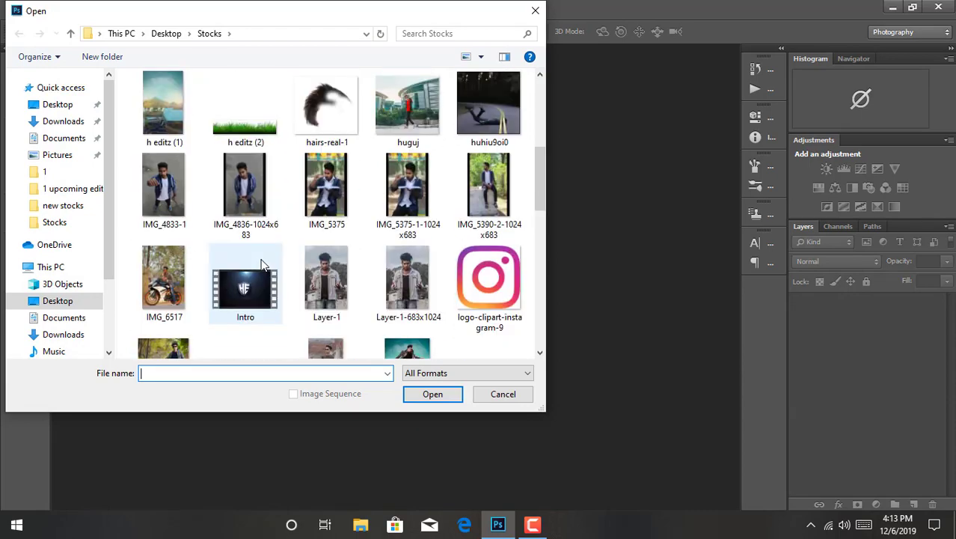
scroll(262, 264, "down", 4)
scroll(262, 264, "down", 1)
scroll(262, 264, "down", 1)
scroll(258, 269, "up", 2)
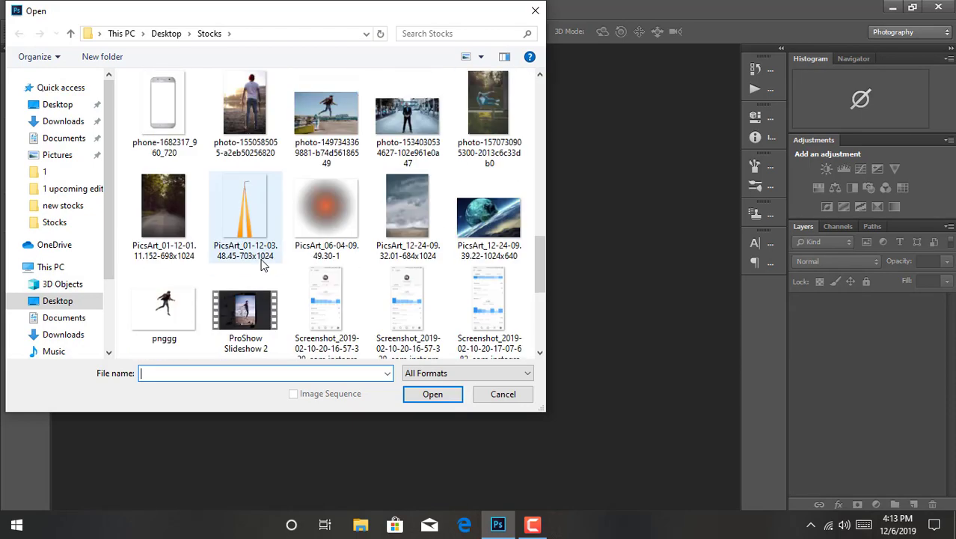
left_click(170, 303)
double_click(170, 303)
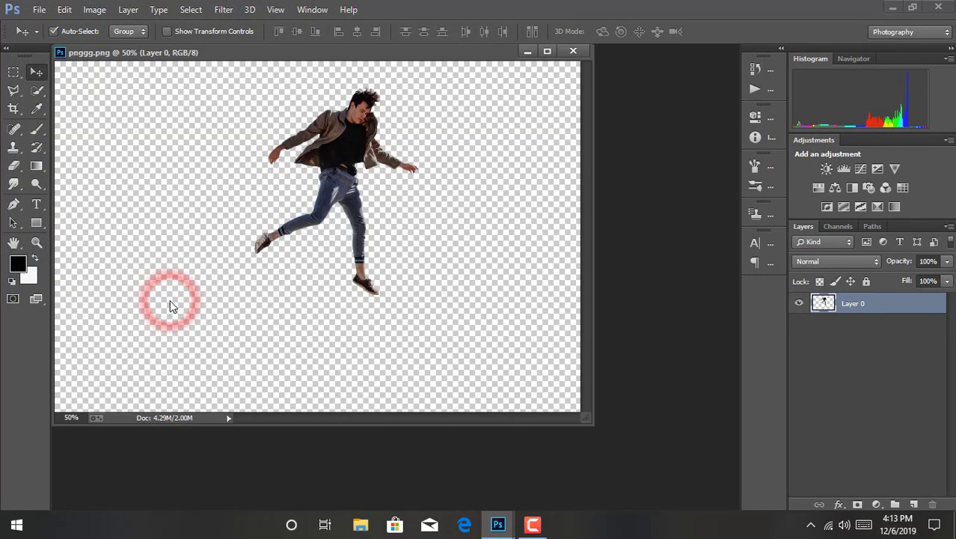
Dock the pnggg.png window and pull the crop frame in around the jumping man.
left_click_drag(356, 58, 368, 52)
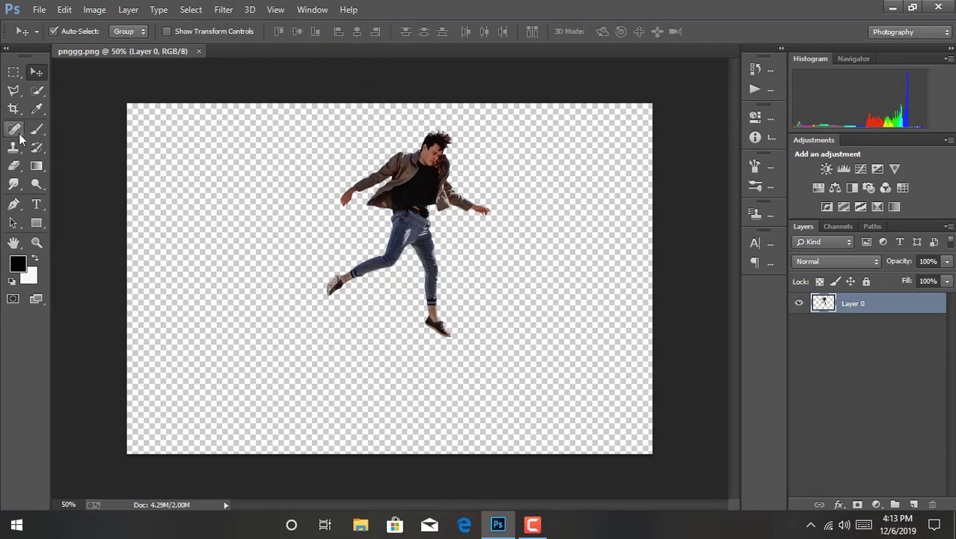
left_click(13, 108)
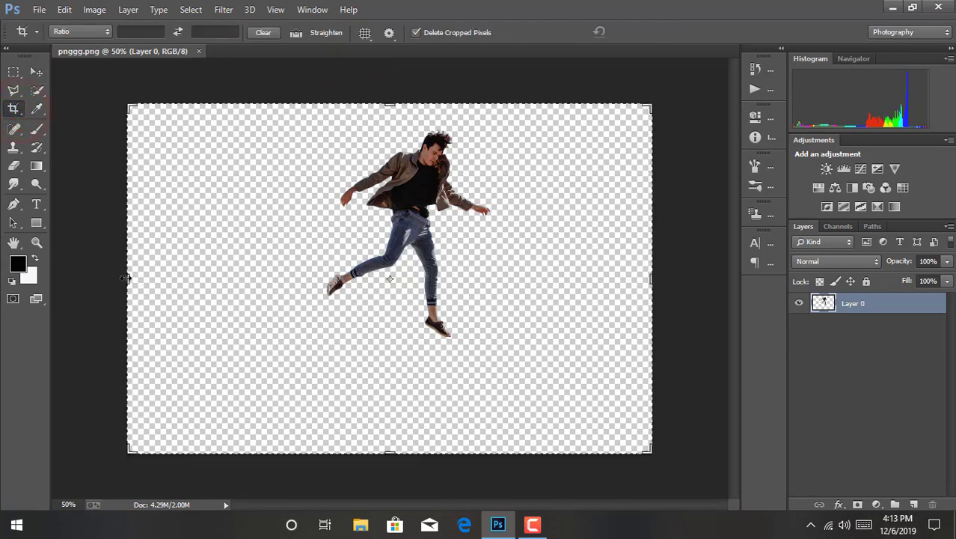
left_click_drag(126, 278, 192, 278)
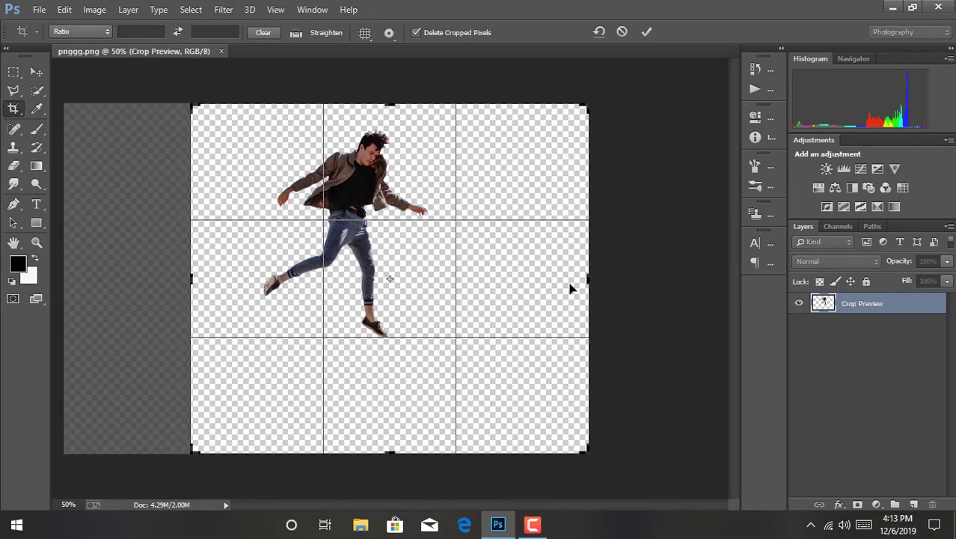
left_click_drag(588, 278, 590, 278)
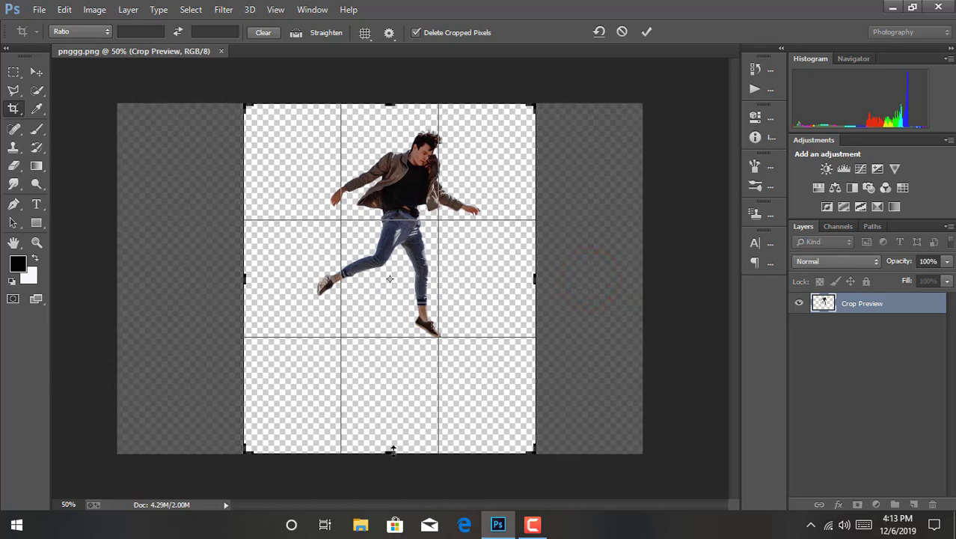
left_click_drag(392, 449, 391, 448)
Fine-tune the left, right and bottom crop edges and commit the crop.
left_click_drag(245, 279, 242, 277)
left_click_drag(511, 277, 506, 274)
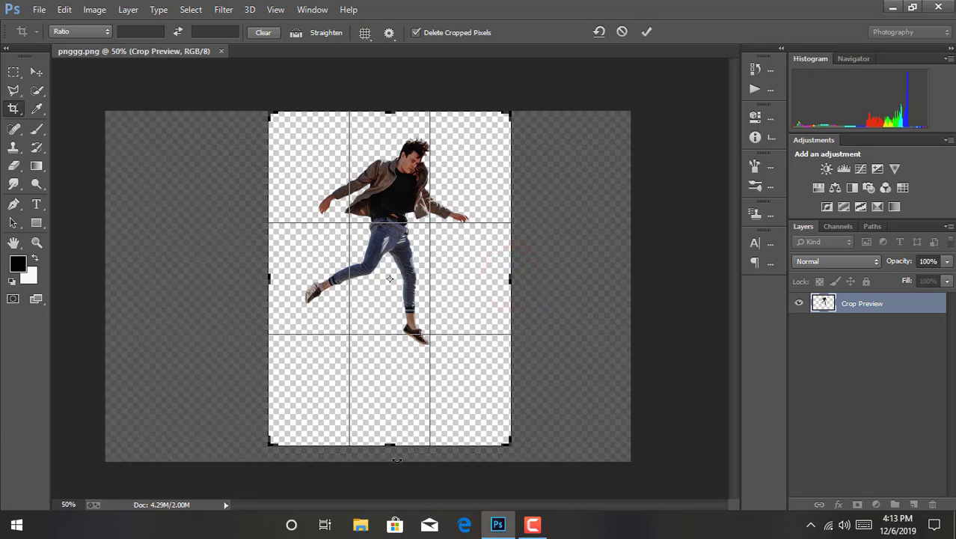
left_click_drag(389, 444, 396, 434)
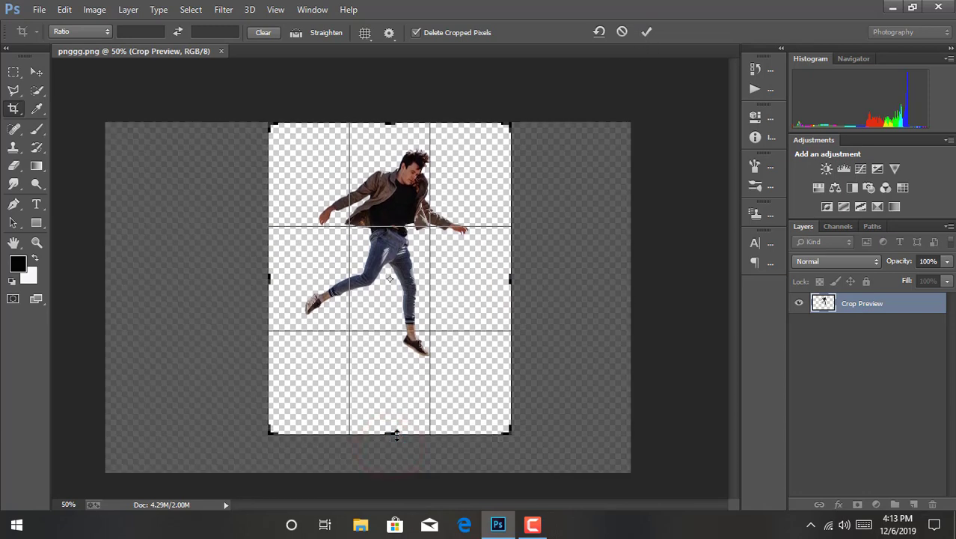
key("ctrl+plus")
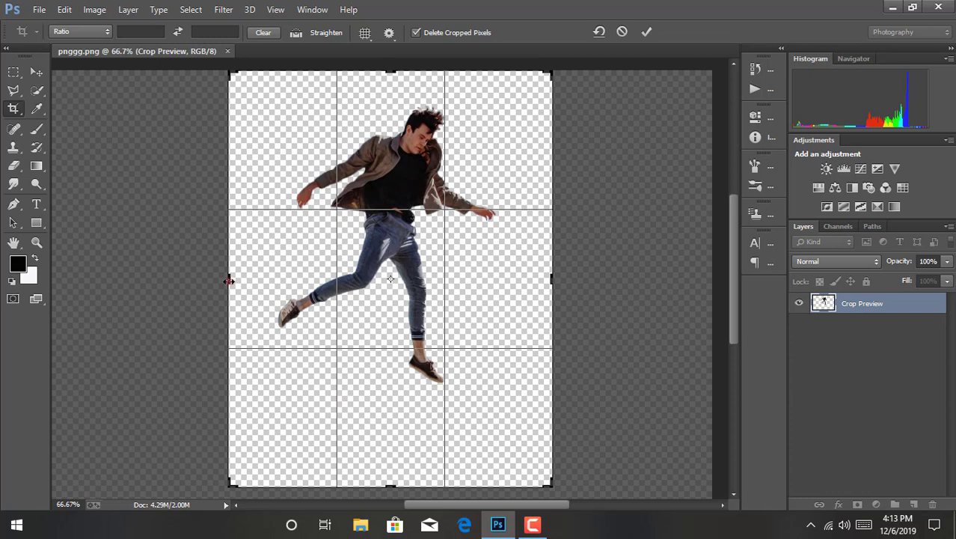
left_click_drag(229, 281, 237, 281)
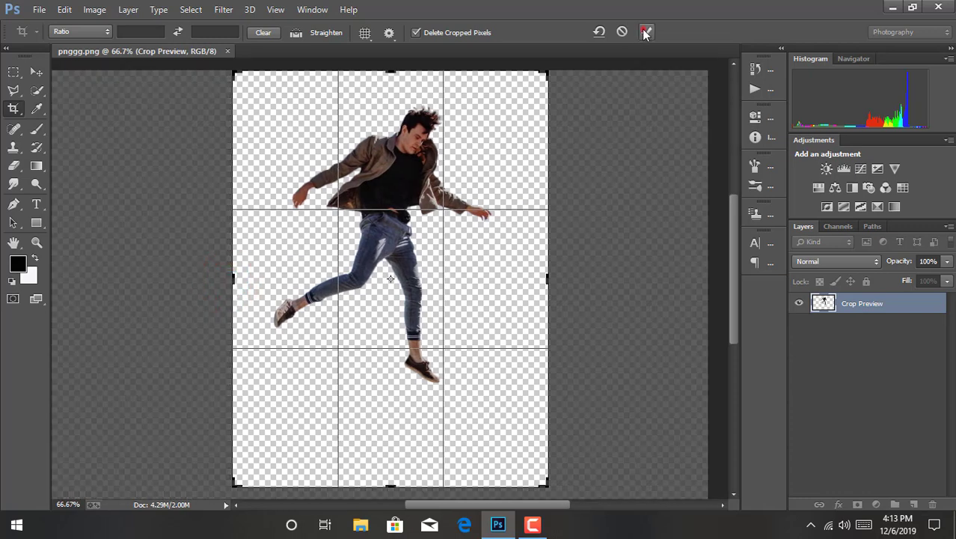
left_click(645, 33)
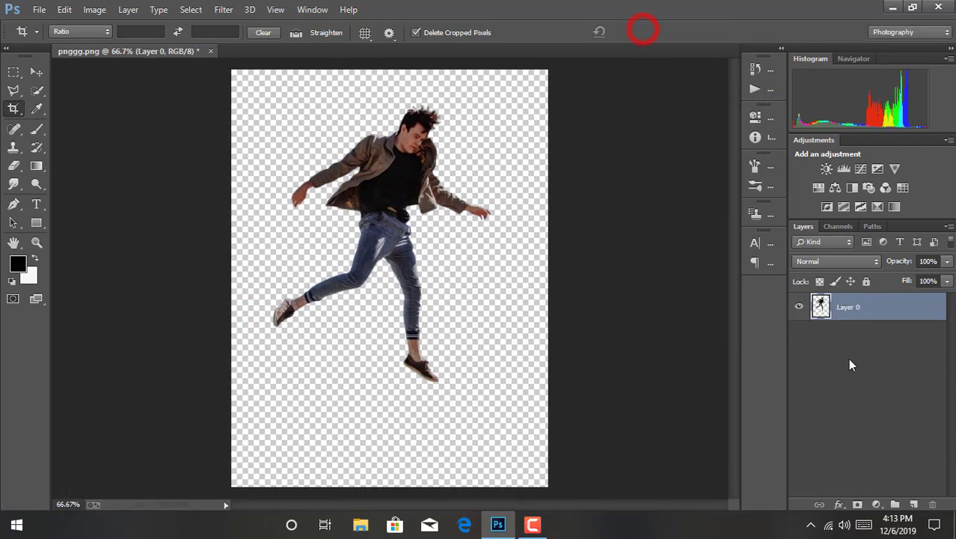
left_click(36, 71)
left_click(39, 9)
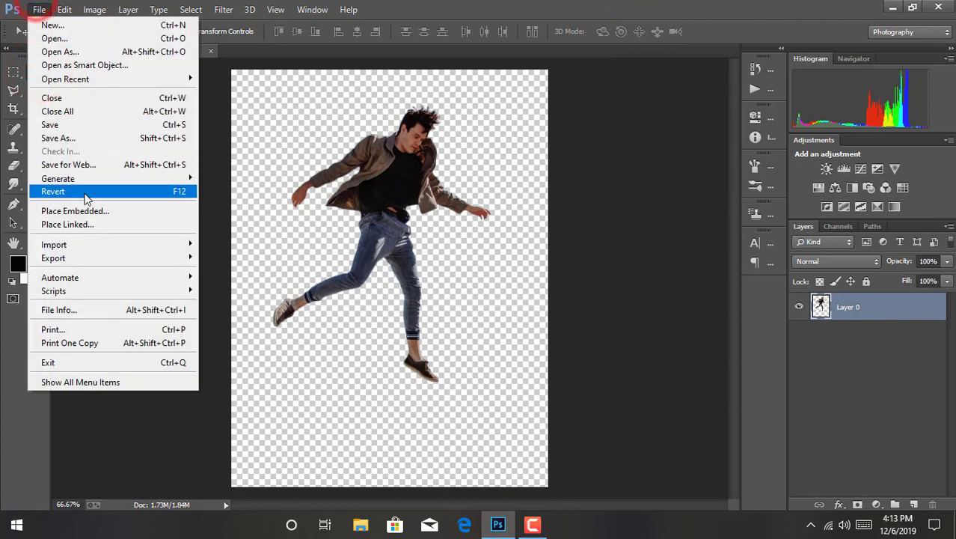
Place the h editz (1) lakeside image as a linked layer.
left_click(84, 221)
scroll(338, 236, "down", 5)
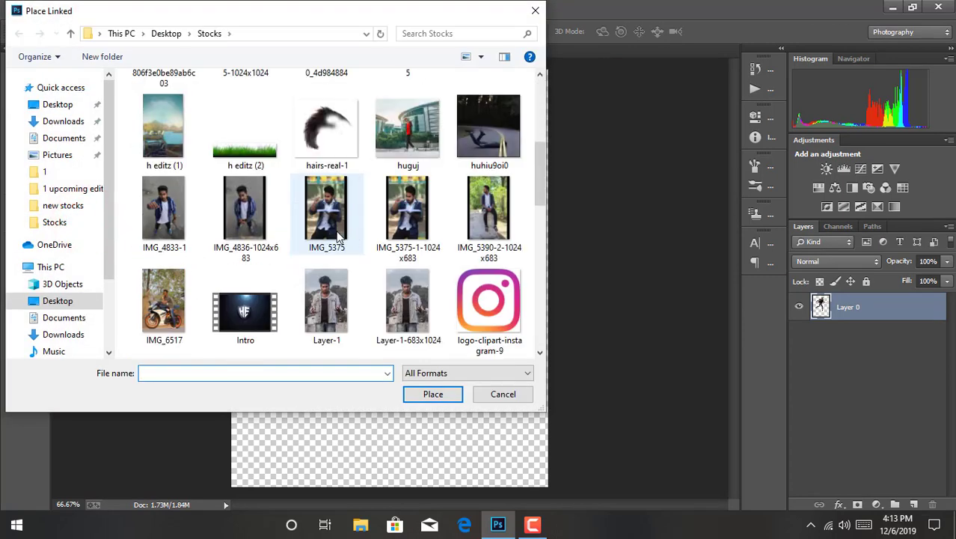
scroll(338, 237, "up", 2)
scroll(338, 237, "down", 2)
scroll(339, 236, "down", 1)
scroll(338, 237, "down", 2)
scroll(338, 237, "up", 1)
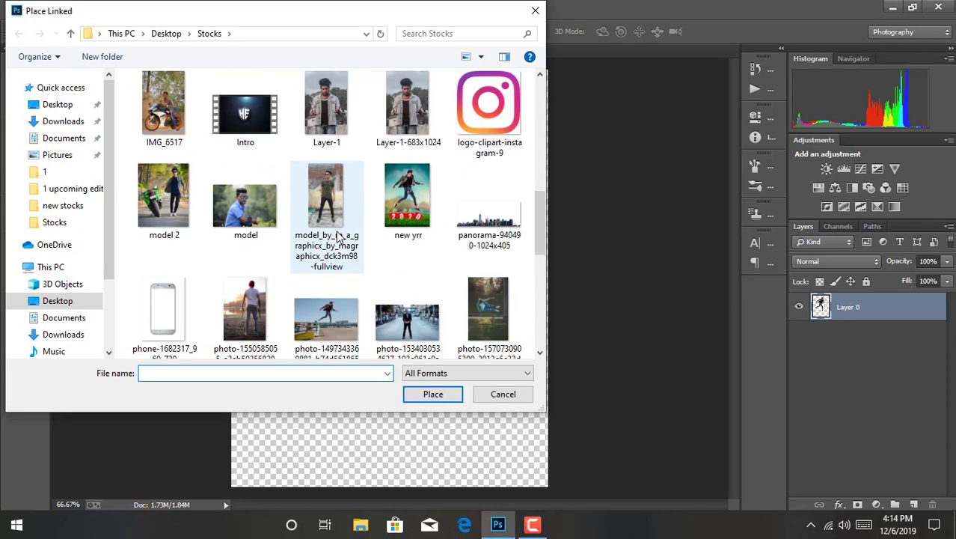
scroll(338, 236, "up", 2)
scroll(338, 236, "up", 2)
scroll(338, 237, "up", 1)
scroll(338, 236, "down", 1)
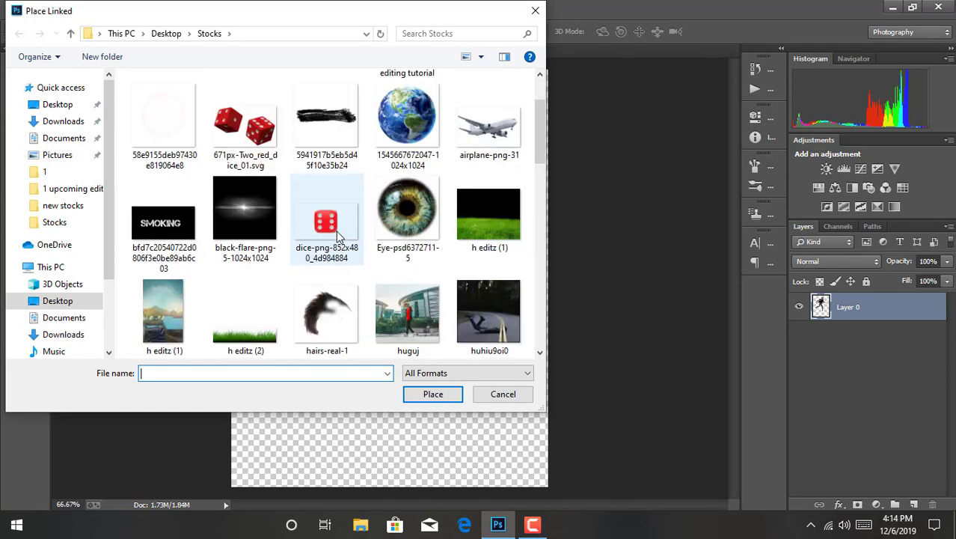
scroll(339, 236, "down", 2)
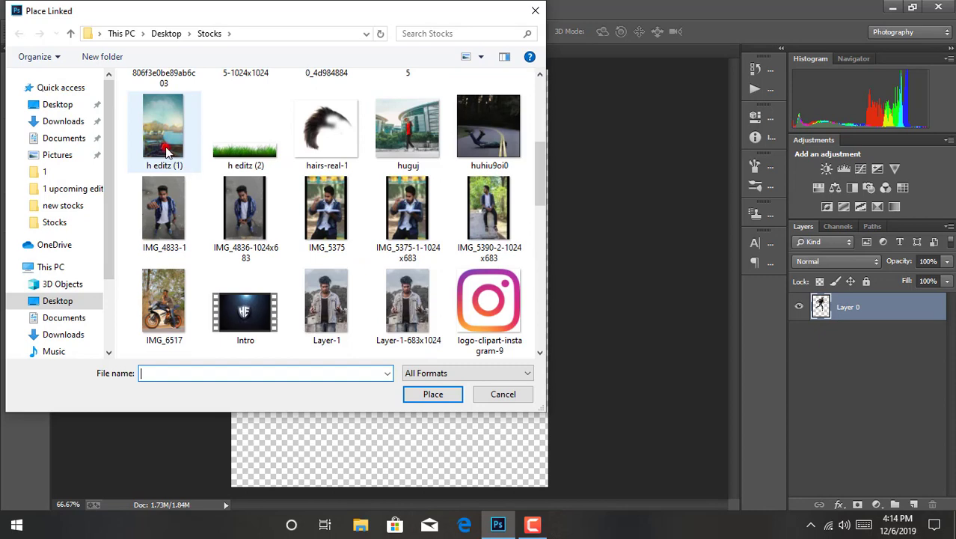
double_click(166, 151)
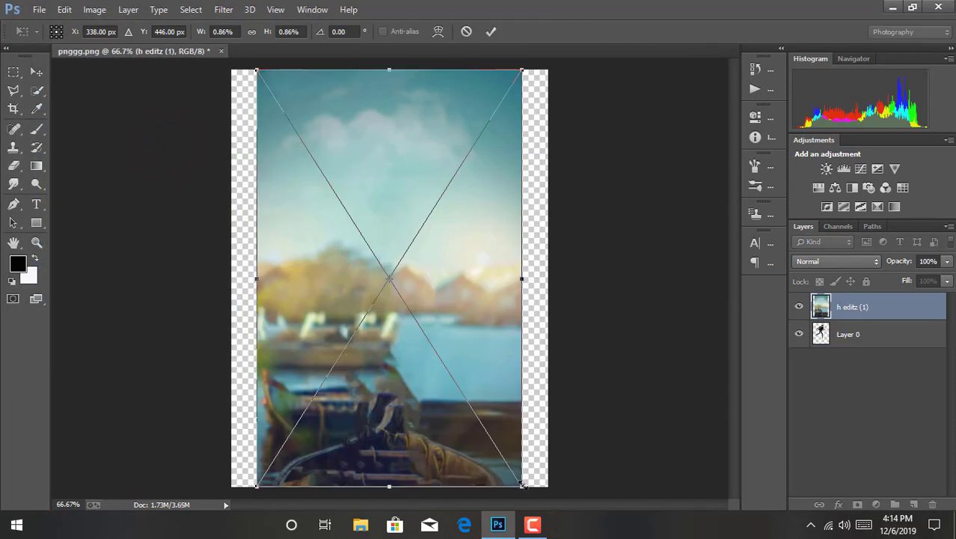
Scale and shift the lakeside image to cover the whole canvas, then commit.
left_click_drag(522, 487, 546, 497)
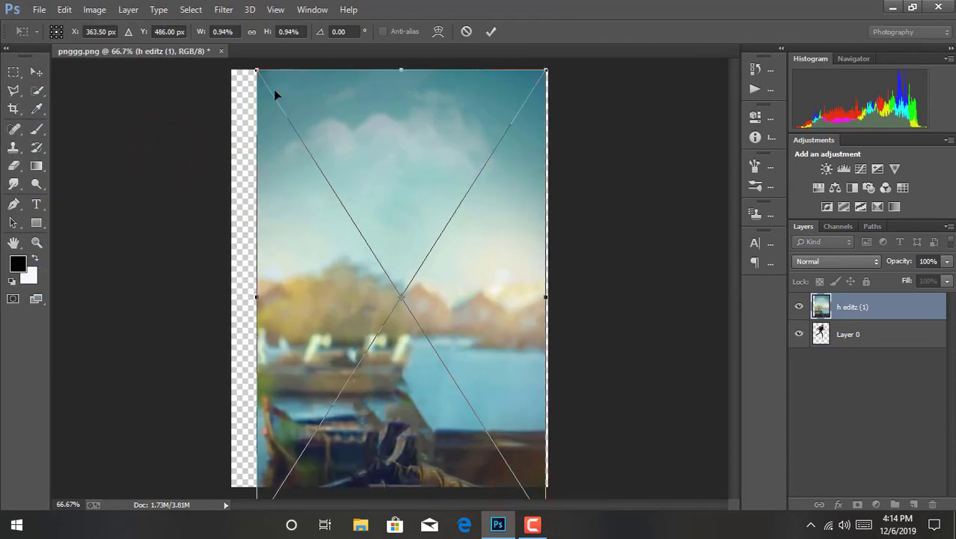
left_click_drag(257, 70, 213, 40)
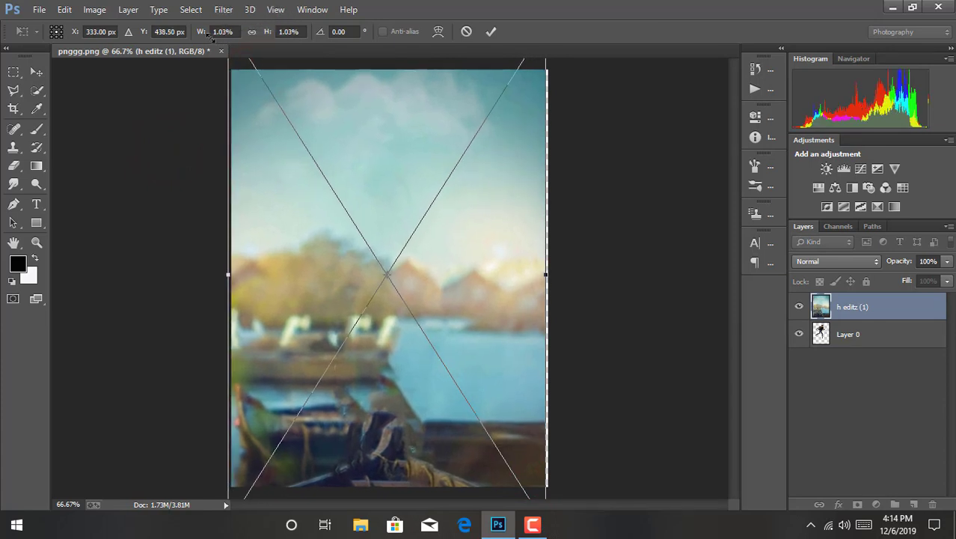
left_click_drag(349, 168, 354, 241)
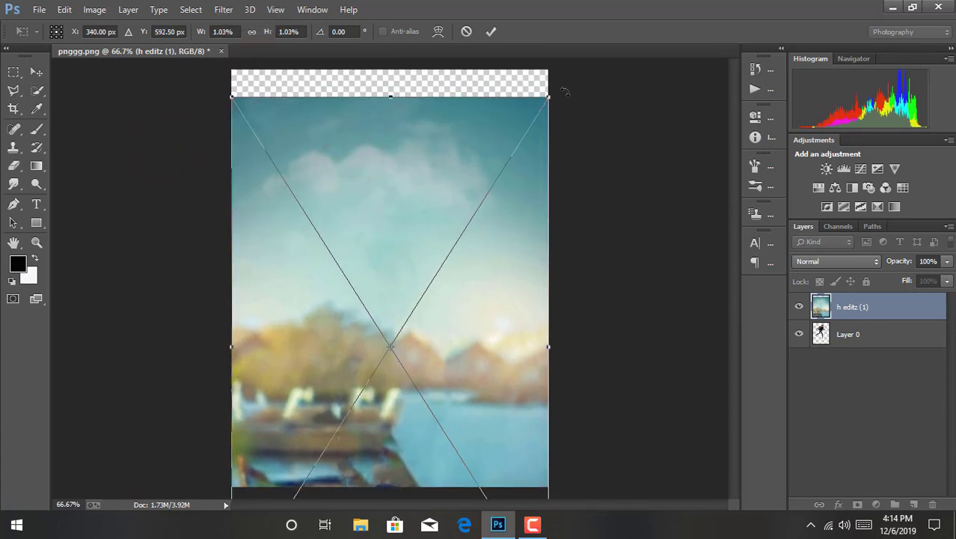
left_click_drag(559, 89, 550, 98)
left_click_drag(543, 150, 503, 137)
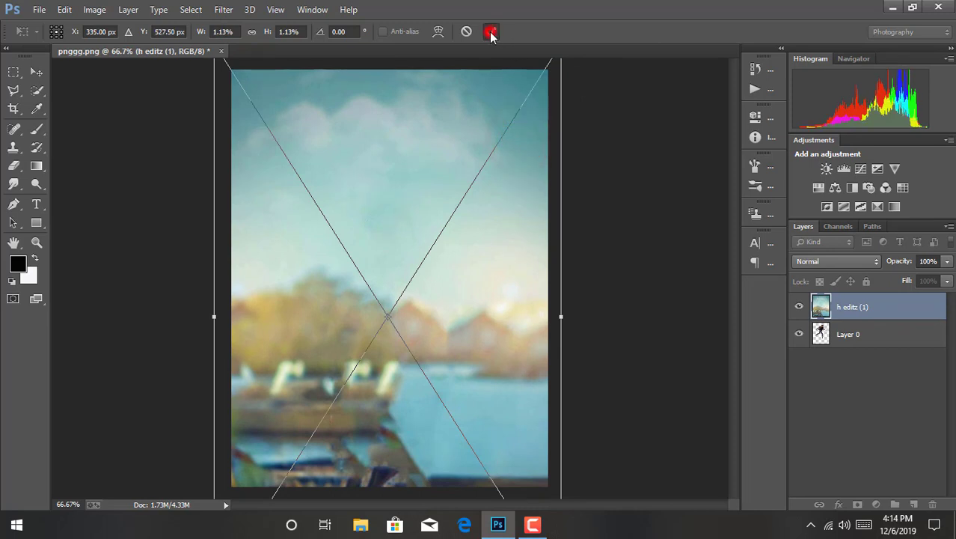
left_click(491, 33)
Rasterize the h editz (1) layer and move it beneath Layer 0.
right_click(850, 313)
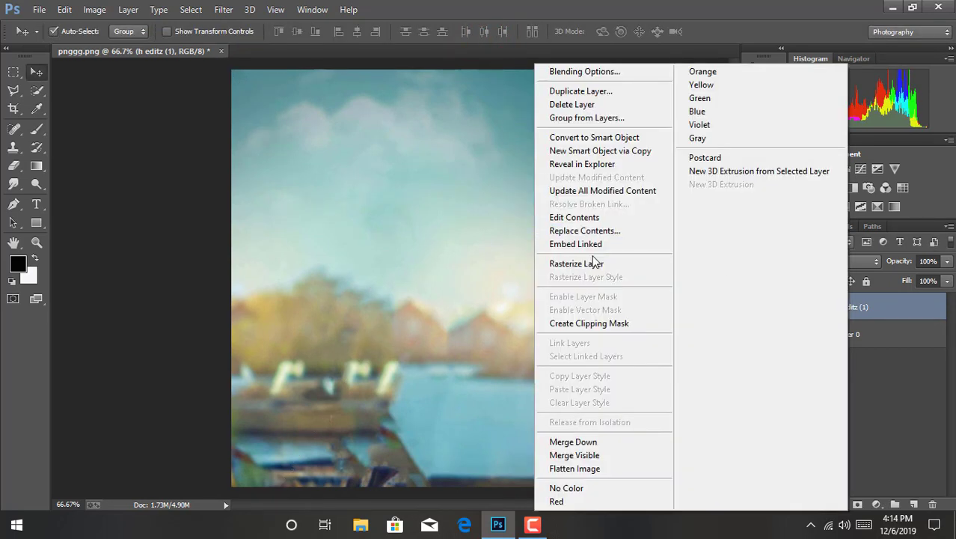
left_click(593, 261)
left_click_drag(849, 306, 849, 386)
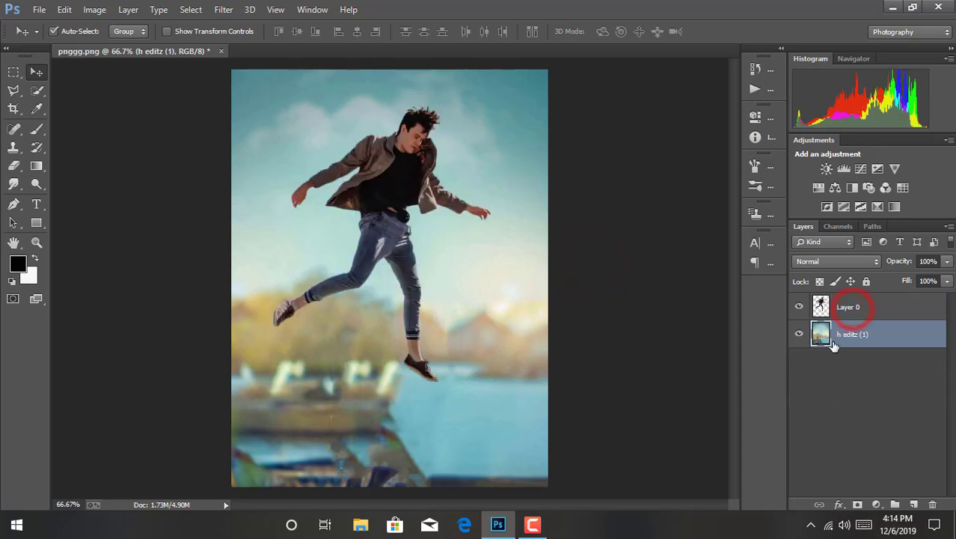
Crop a thin strip off the left and right sides of the canvas.
left_click(14, 107)
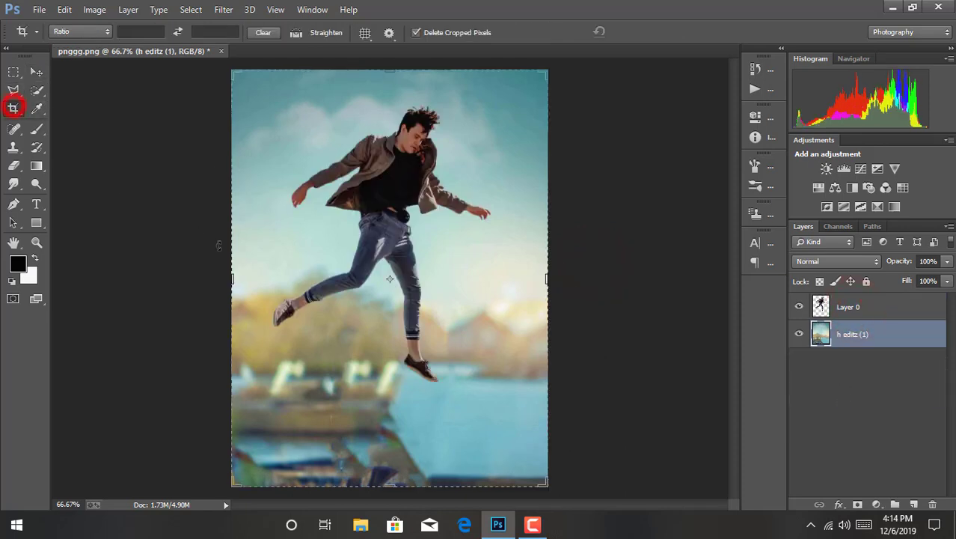
left_click_drag(234, 277, 237, 277)
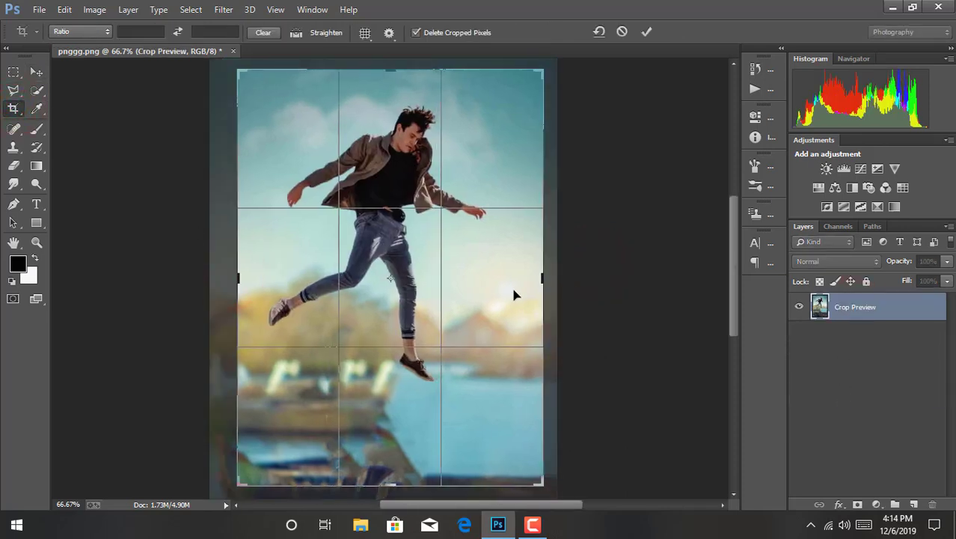
left_click_drag(543, 277, 534, 277)
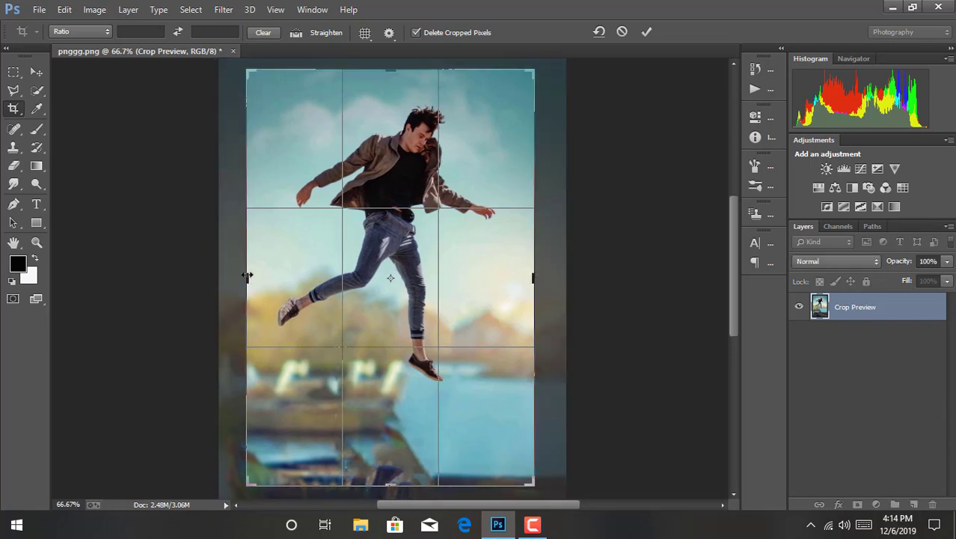
left_click_drag(247, 275, 250, 275)
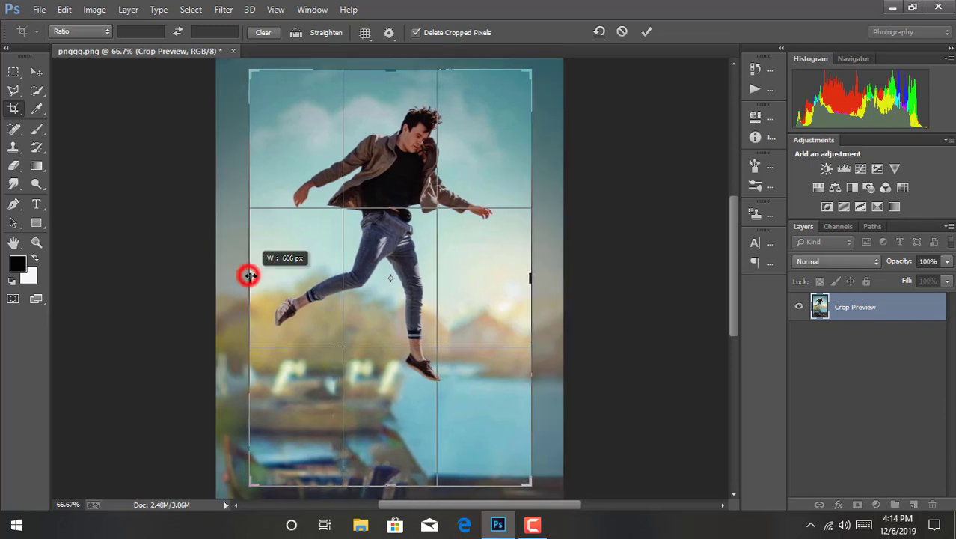
left_click(643, 34)
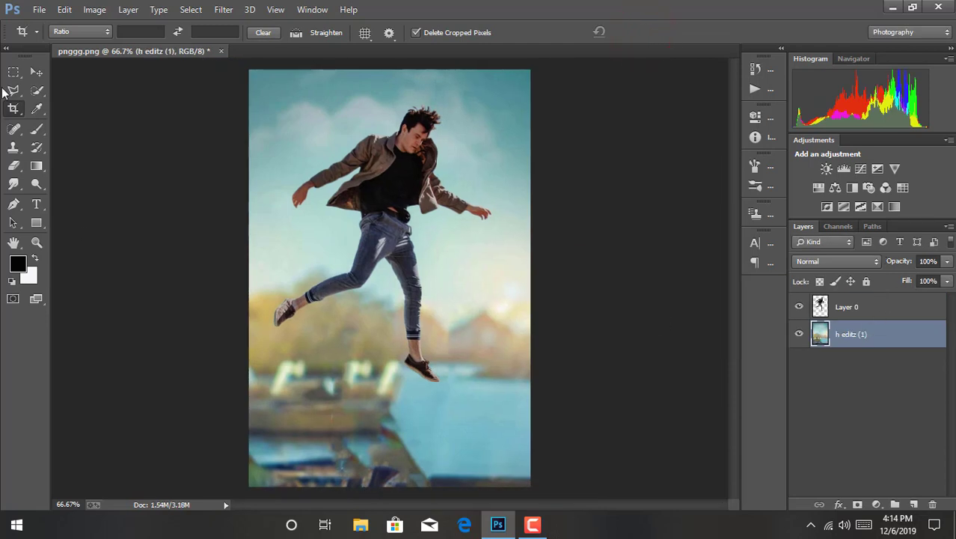
left_click(31, 73)
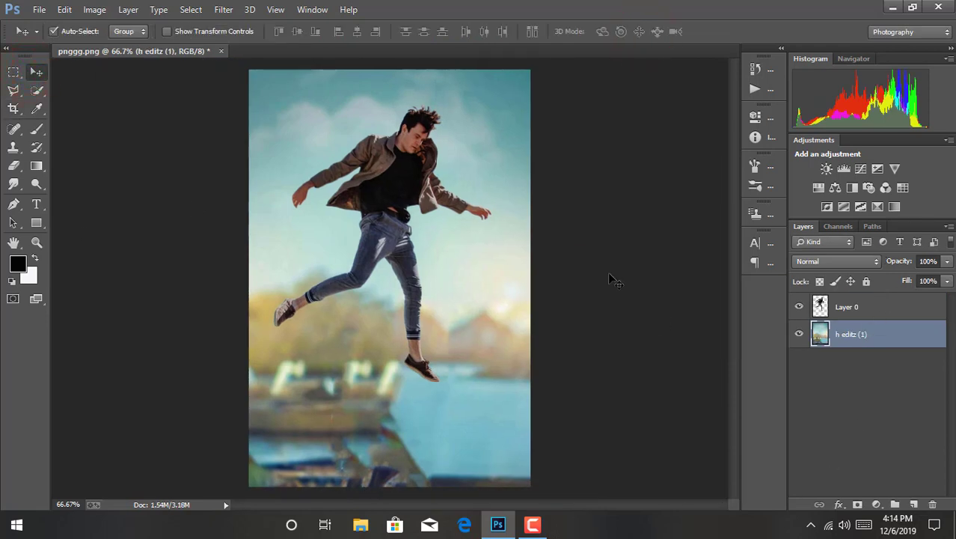
left_click(41, 9)
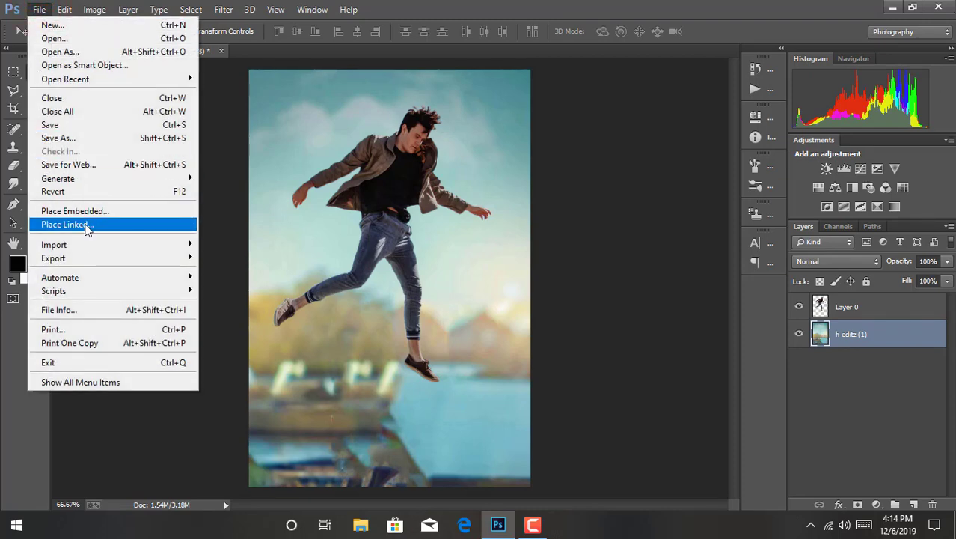
Place the red dice image, enlarge it and position it at the bottom-left.
left_click(85, 225)
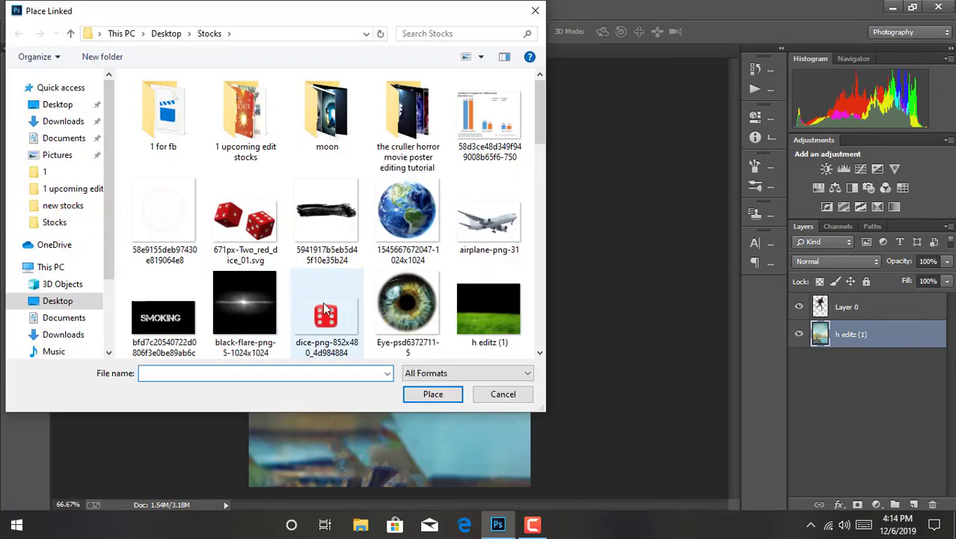
double_click(323, 305)
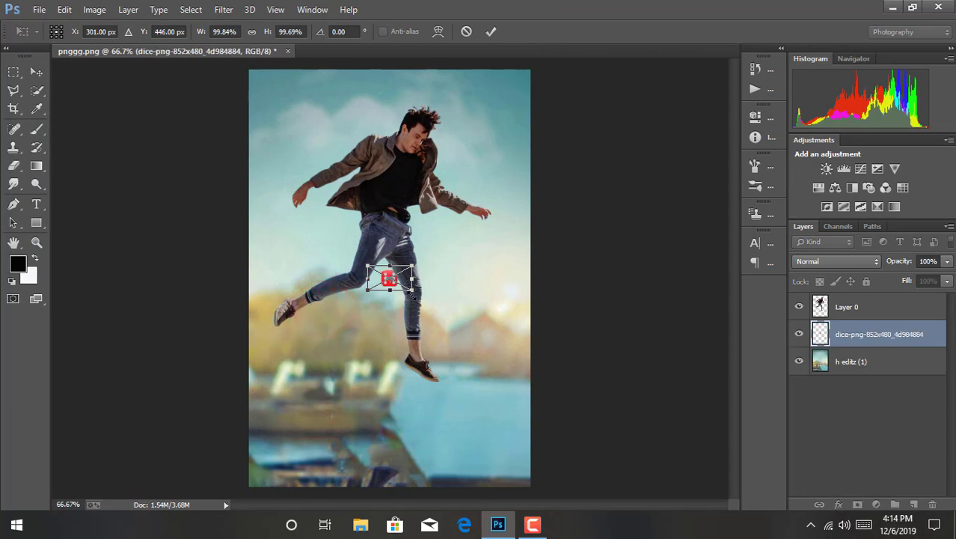
left_click_drag(413, 292, 507, 353)
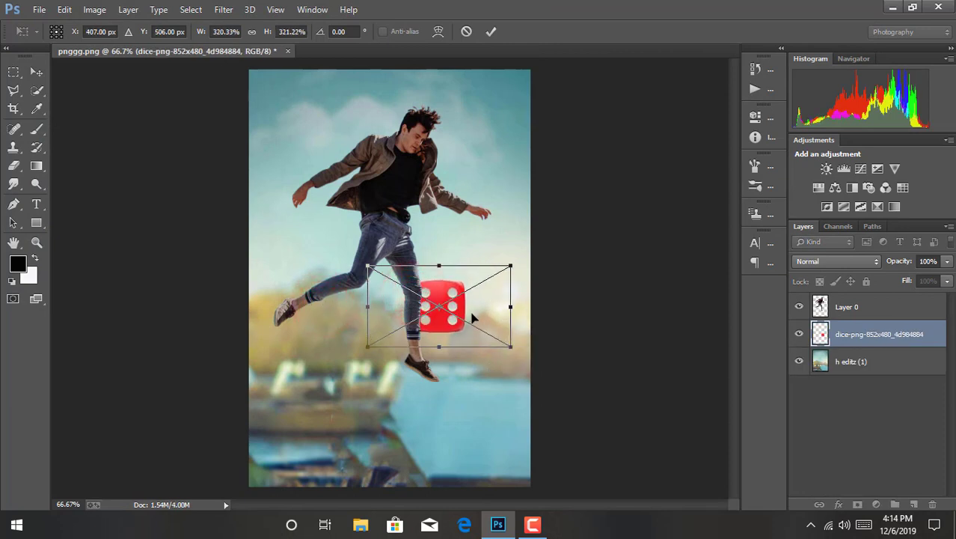
left_click_drag(472, 313, 333, 423)
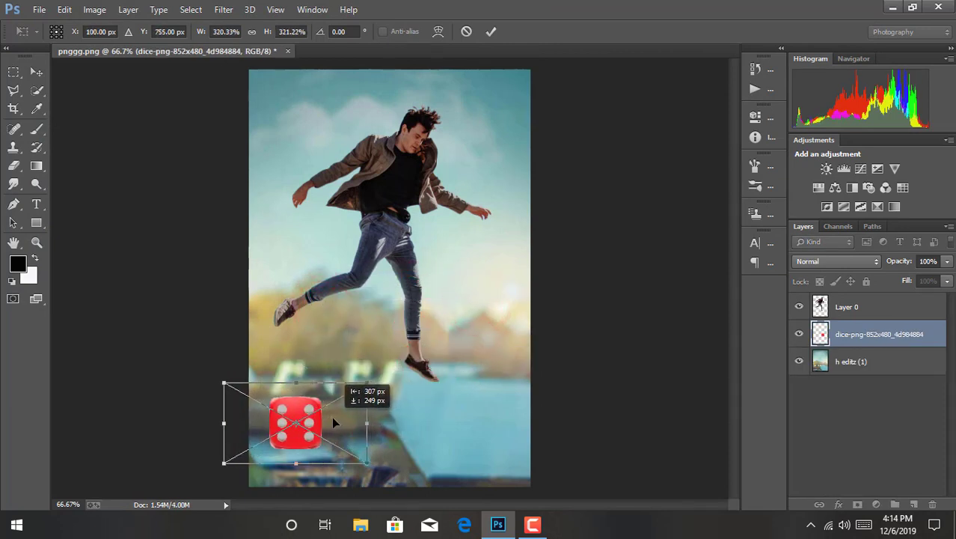
left_click_drag(367, 384, 374, 378)
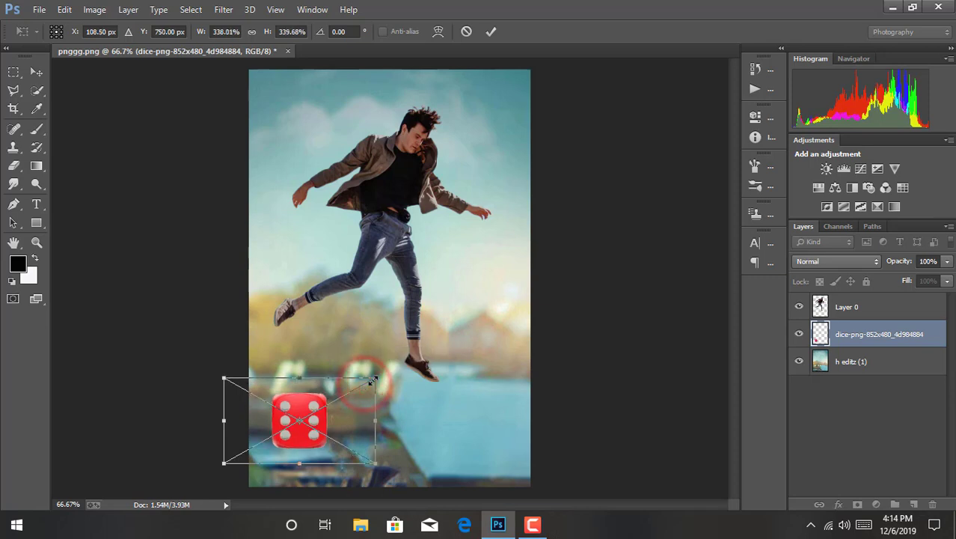
left_click(491, 32)
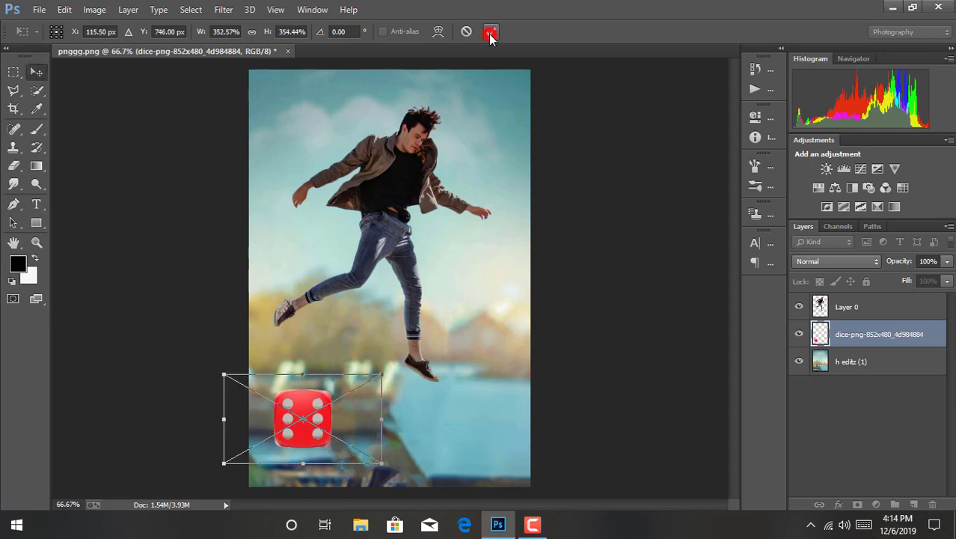
Rasterize the dice layer and zoom in to 200% on it.
right_click(863, 339)
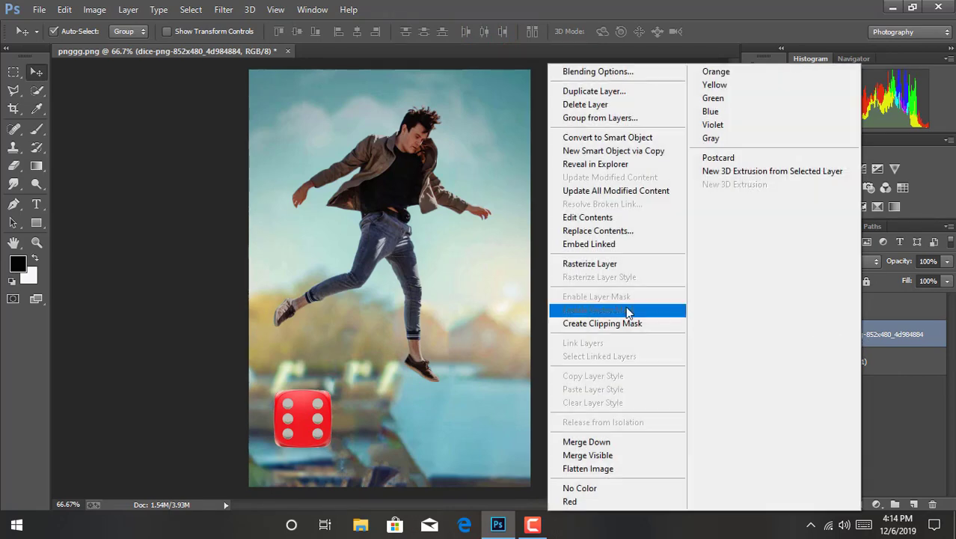
left_click(619, 261)
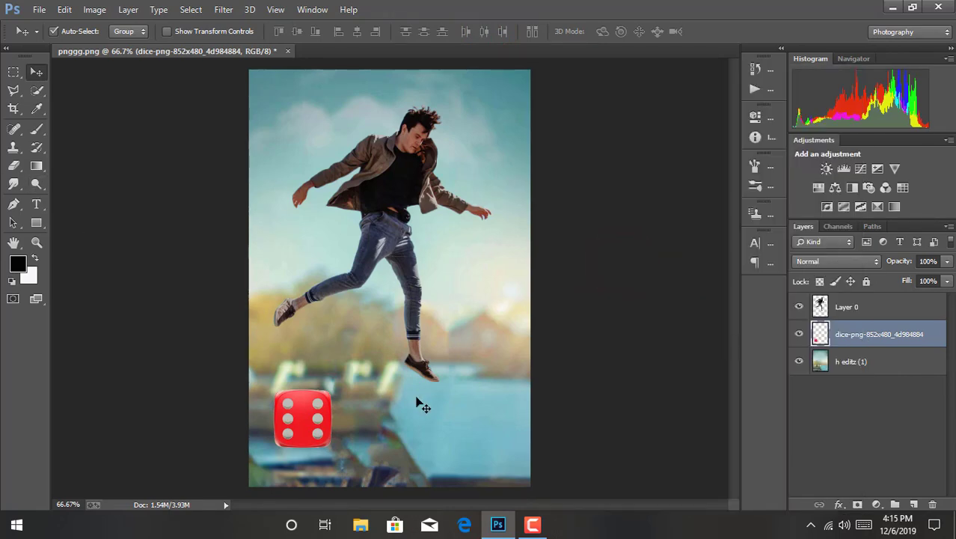
key("ctrl+plus")
key("ctrl+plus")
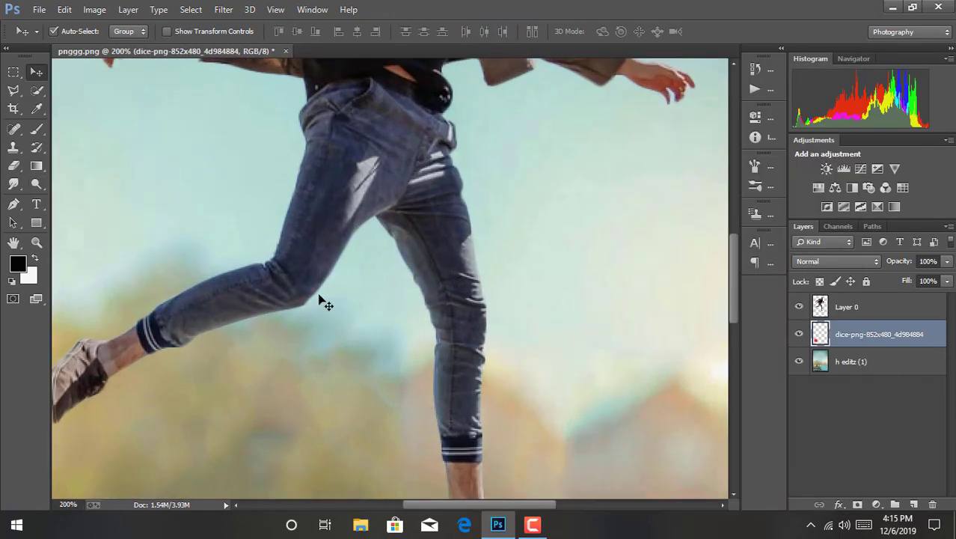
scroll(322, 303, "down", 3)
scroll(332, 318, "down", 3)
scroll(334, 326, "down", 2)
left_click_drag(442, 504, 392, 503)
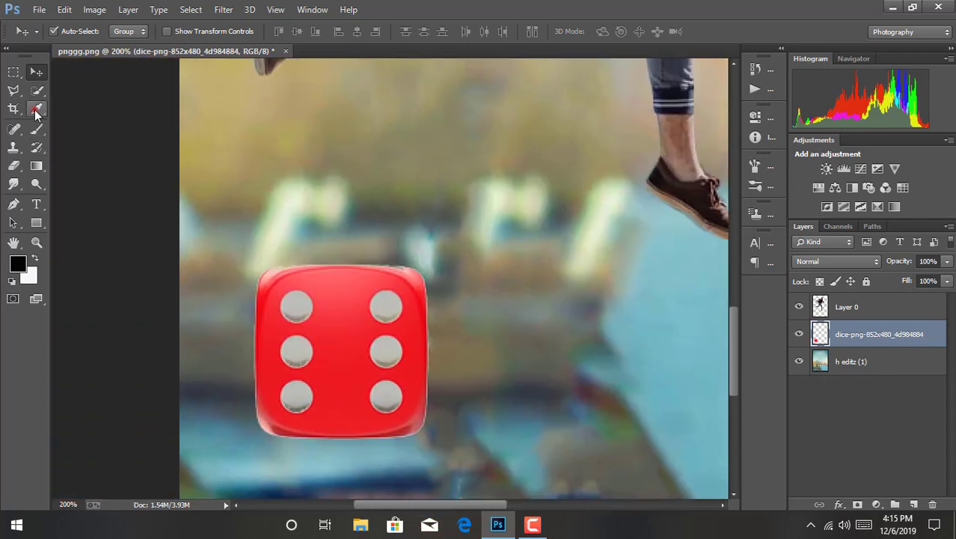
Sample the dice red with the Eyedropper and brush over the left and right pips.
left_click(37, 108)
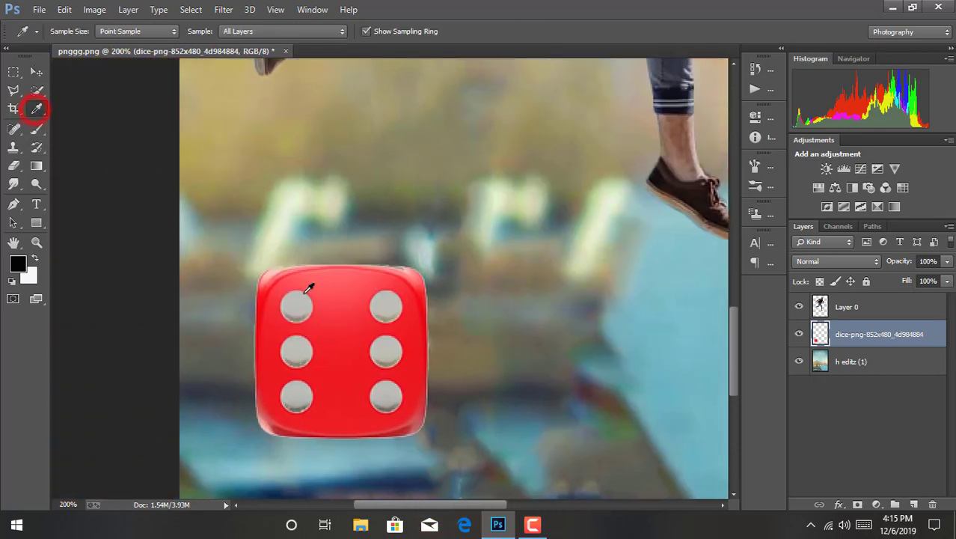
left_click(305, 324)
left_click(36, 131)
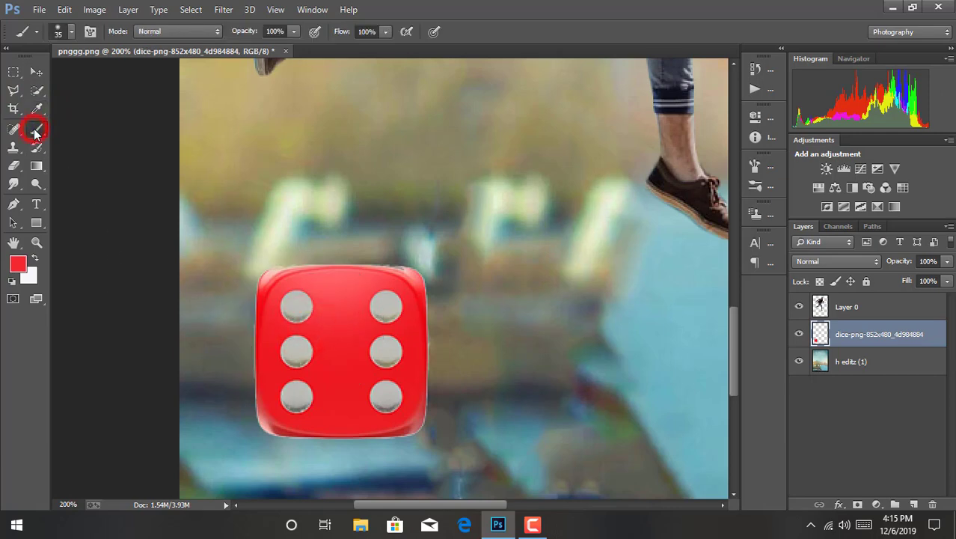
mouse_move(294, 305)
left_mouse_down()
mouse_move(293, 342)
mouse_move(301, 342)
mouse_move(284, 351)
mouse_move(311, 401)
mouse_move(300, 389)
left_mouse_up()
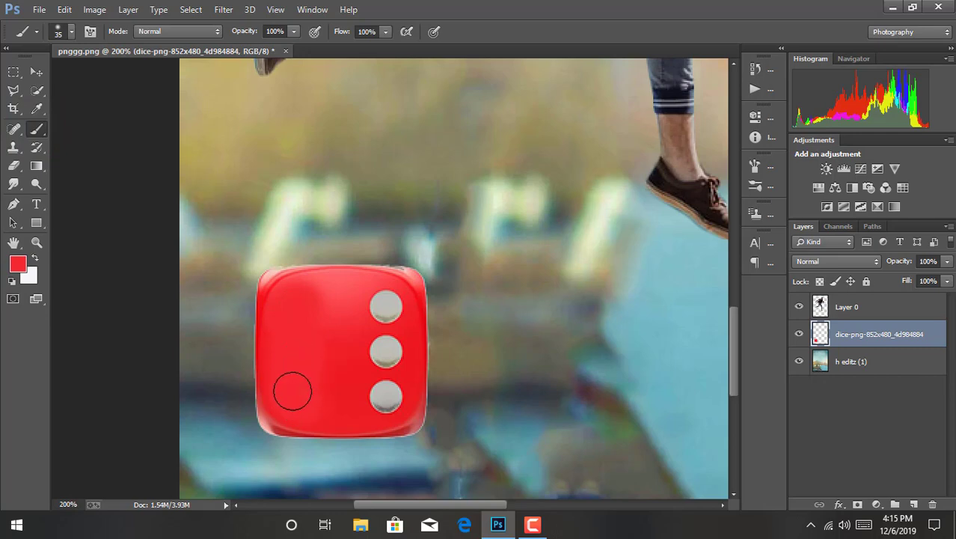
mouse_move(386, 300)
left_mouse_down()
mouse_move(378, 299)
mouse_move(386, 293)
mouse_move(382, 343)
mouse_move(389, 299)
mouse_move(386, 331)
mouse_move(374, 346)
mouse_move(385, 361)
mouse_move(380, 395)
mouse_move(391, 400)
left_mouse_up()
Touch up the remaining dice faces in red, undoing one stray ring-edged dab.
left_click(309, 312)
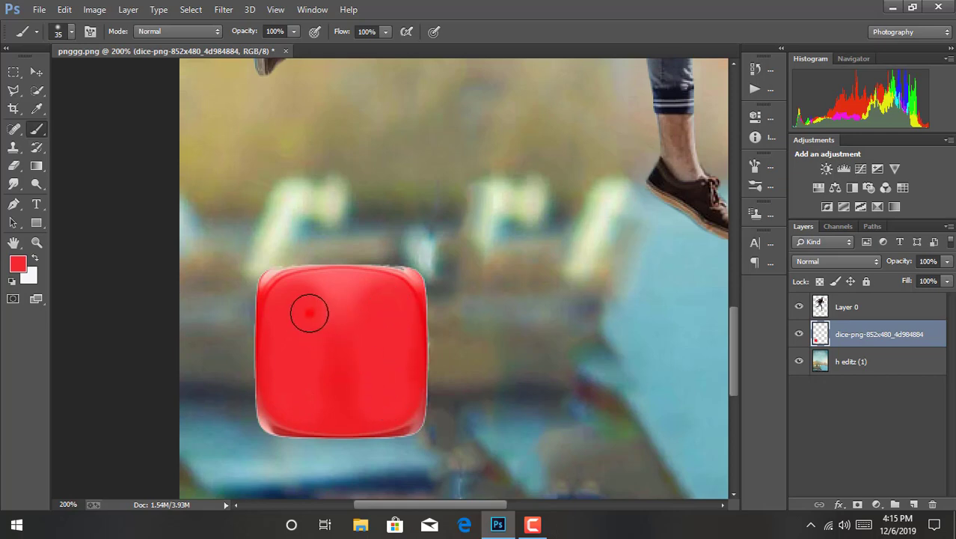
left_click_drag(309, 394, 357, 360)
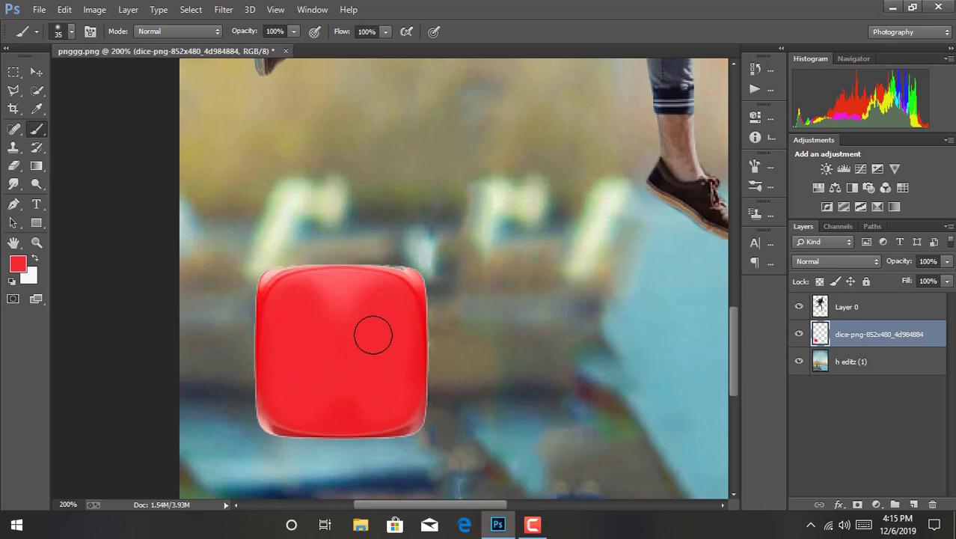
left_click(308, 321)
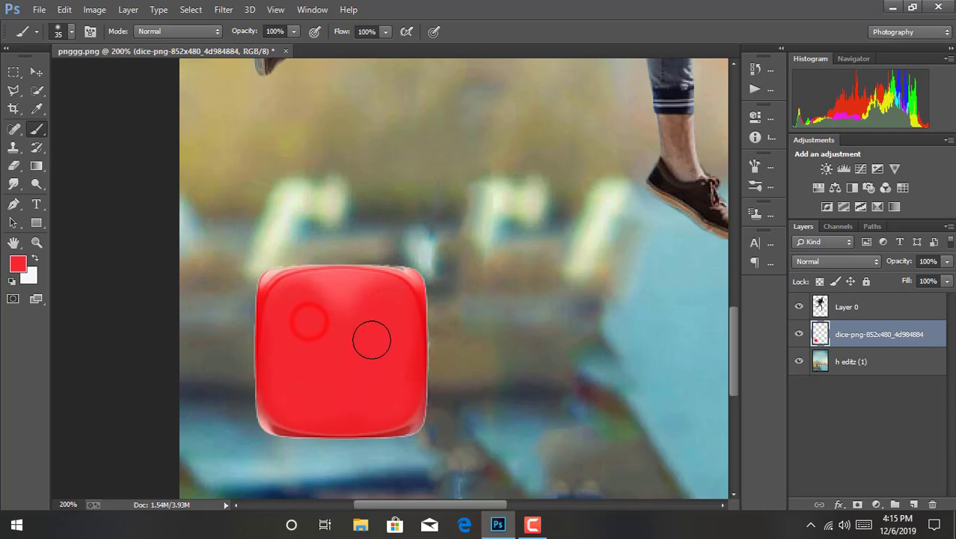
key("ctrl+z")
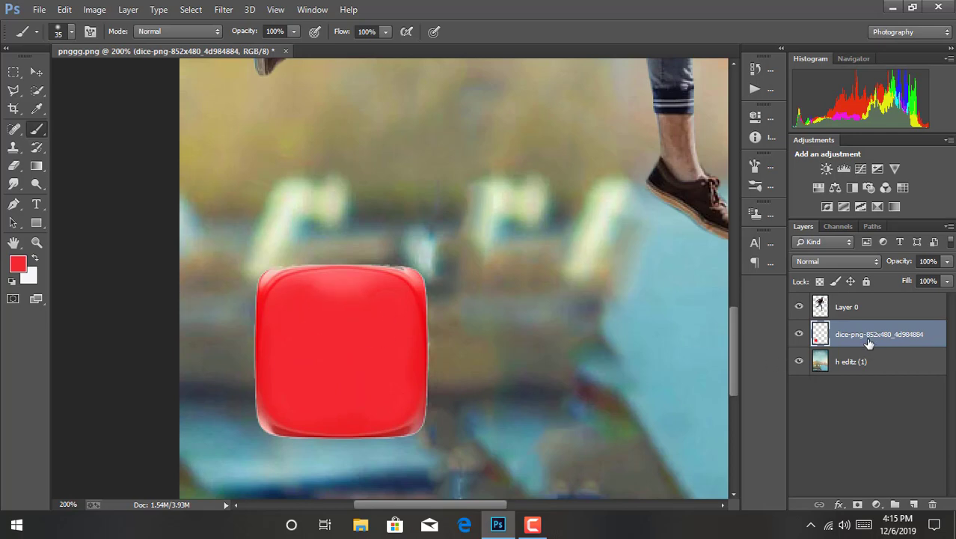
scroll(543, 329, "down", 3)
scroll(543, 330, "up", 1)
scroll(543, 329, "up", 1)
scroll(543, 329, "up", 1)
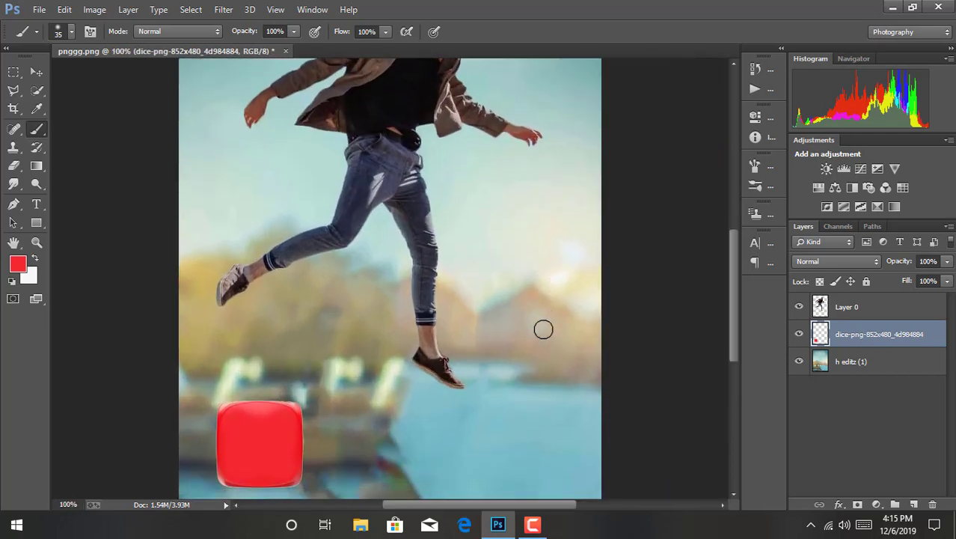
scroll(543, 329, "down", 3)
Duplicate the dice layer and set the Type tool font to Impact.
left_click_drag(894, 338, 913, 504)
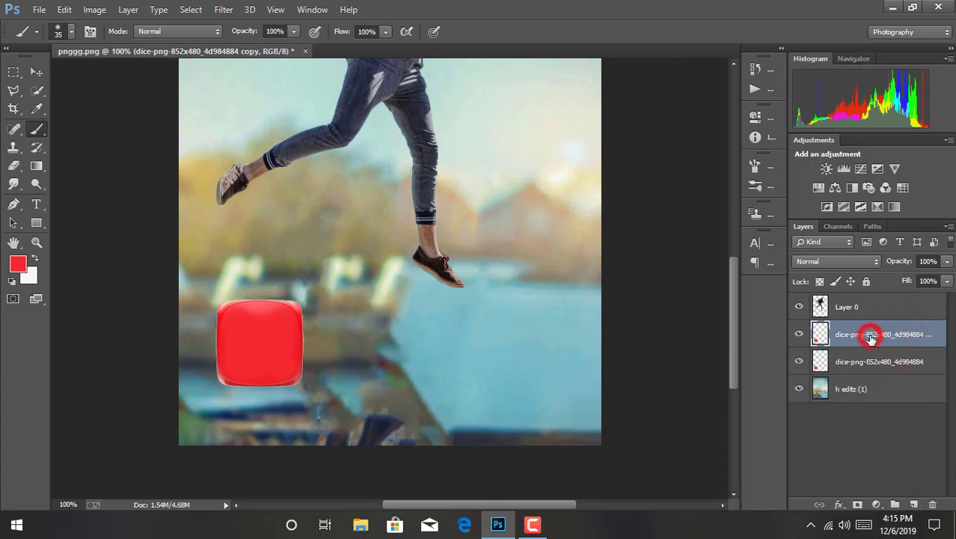
left_click(32, 74)
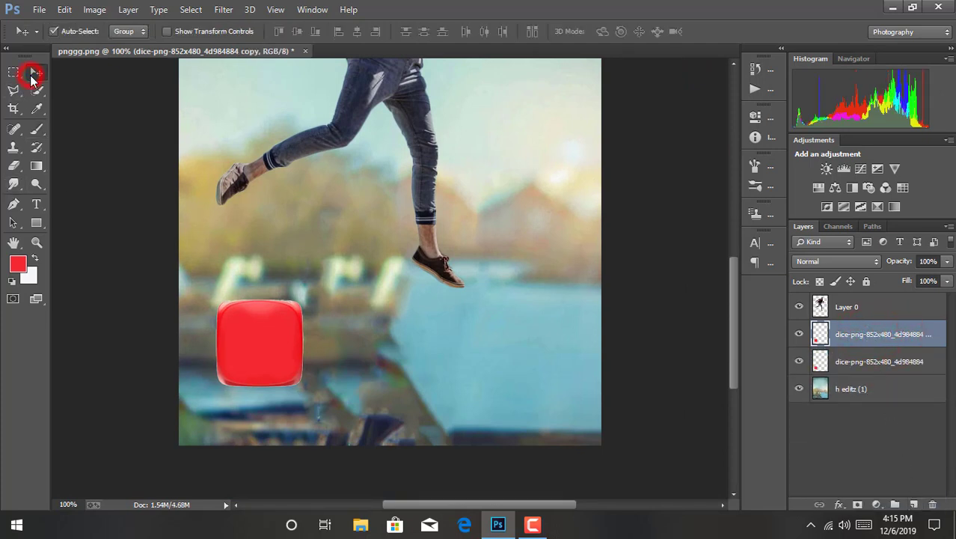
left_click(39, 208)
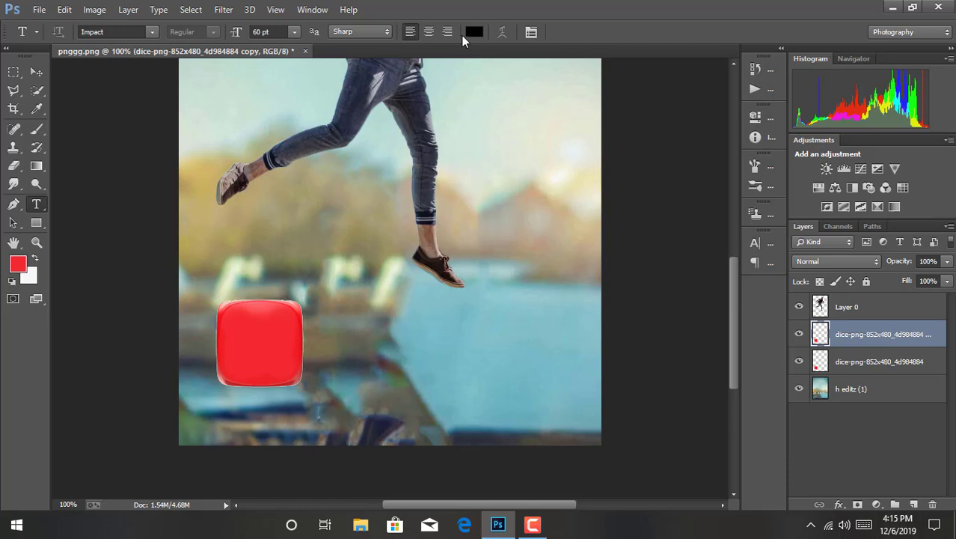
left_click(150, 34)
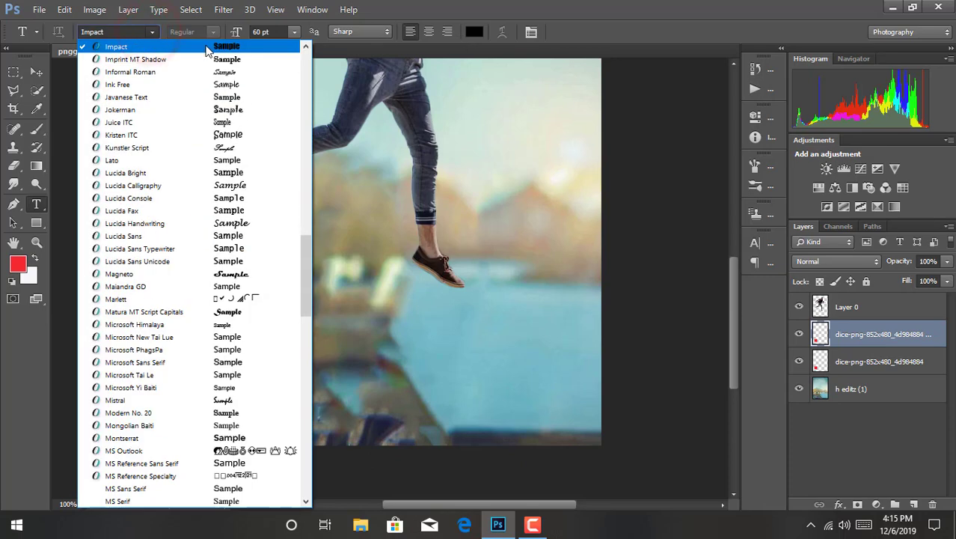
left_click(207, 50)
Set the text colour to near-white and type a 2 on the red die.
left_click(475, 32)
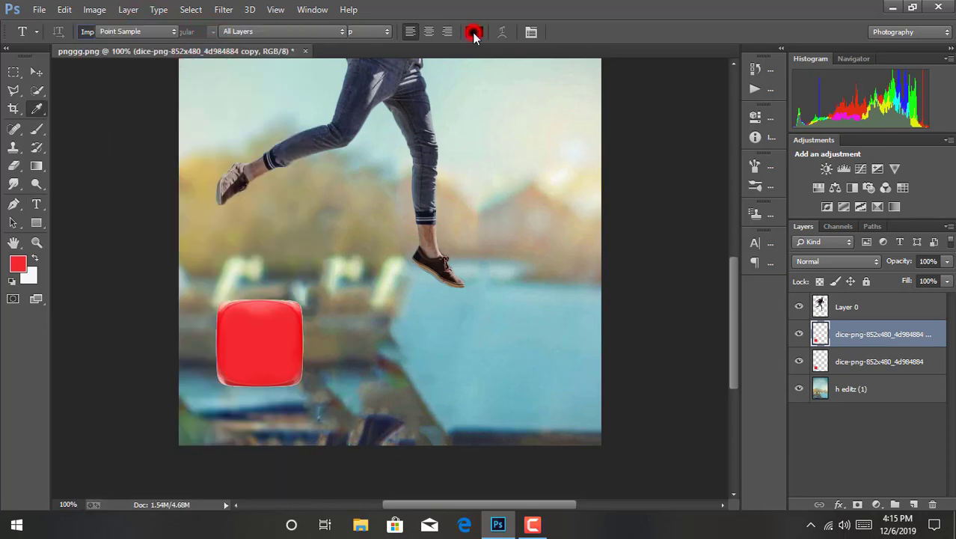
left_click(360, 135)
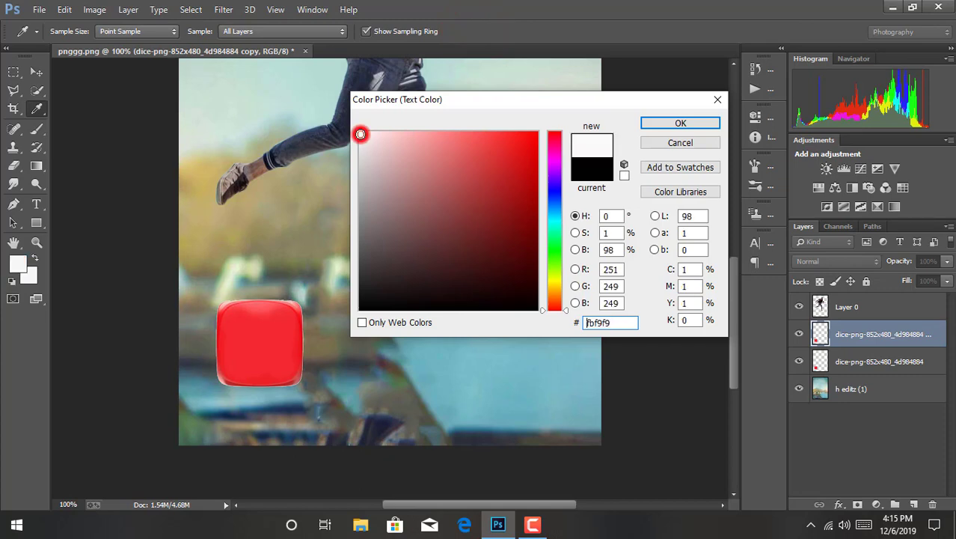
left_click(681, 123)
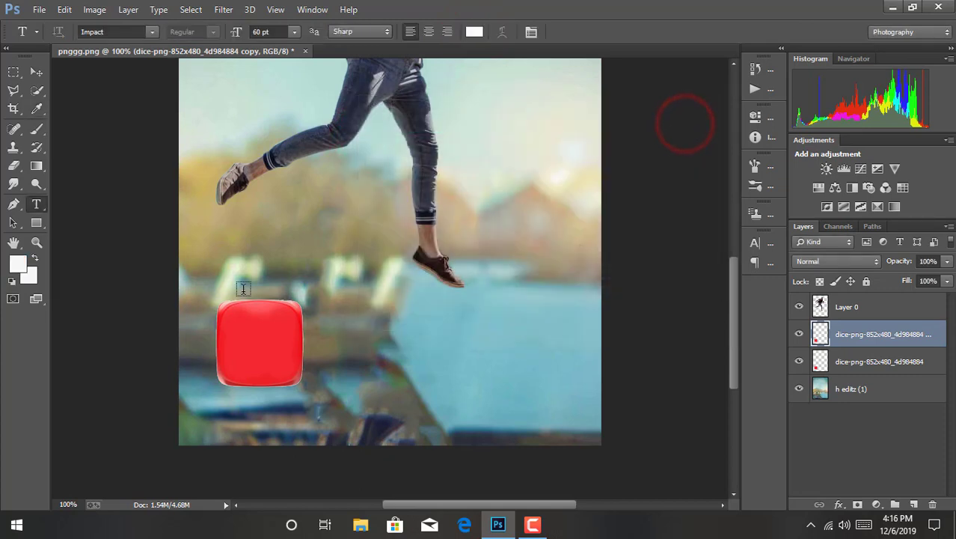
left_click(238, 346)
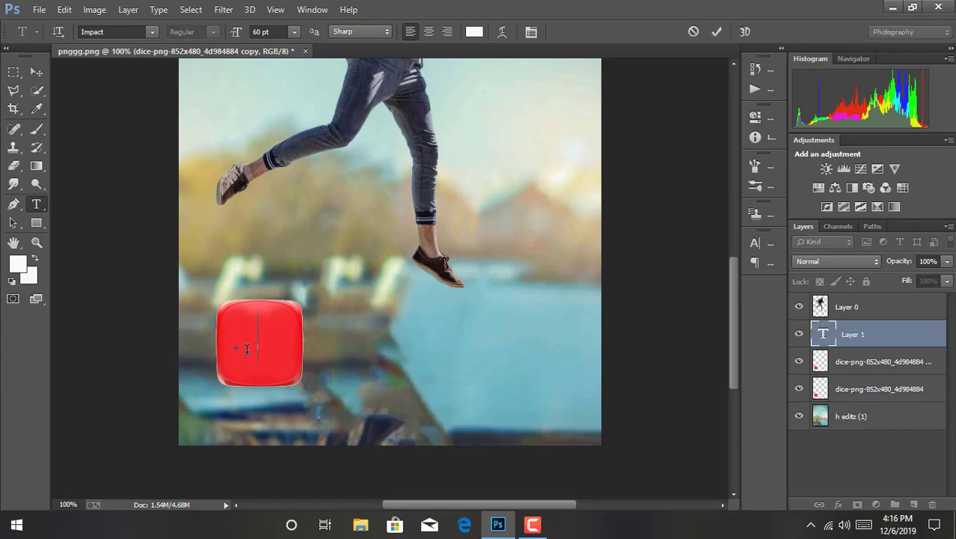
type("2")
left_click(717, 32)
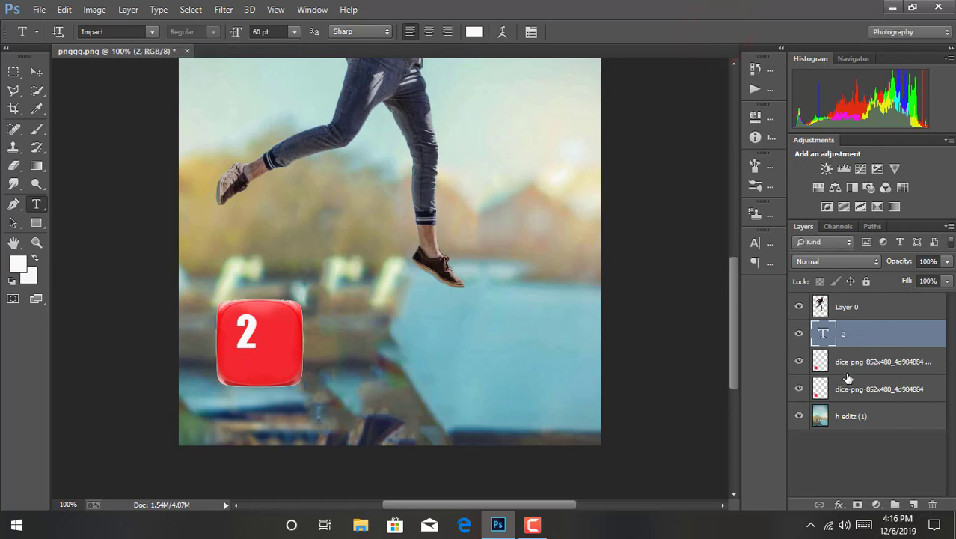
Briefly change the die text to 20, then undo it back to 2.
left_click(849, 394)
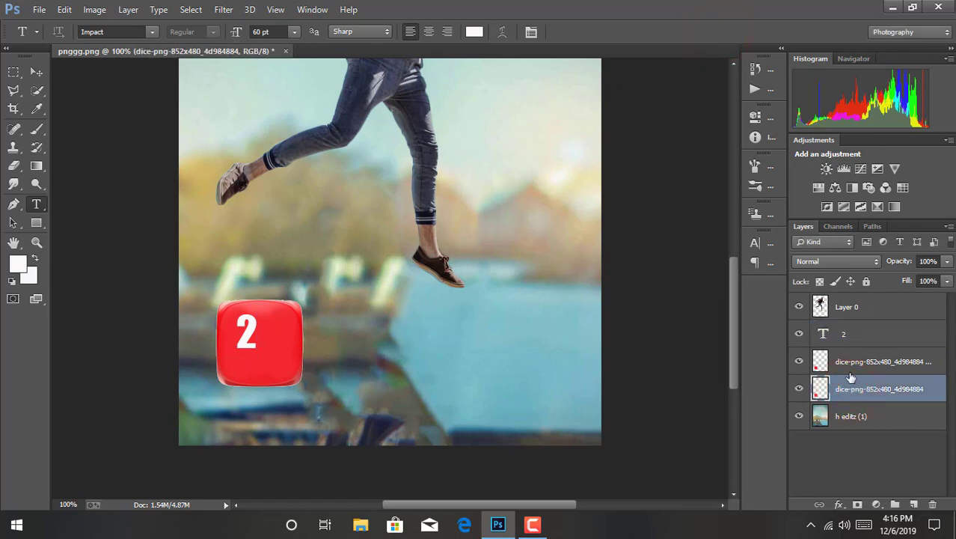
left_click(250, 342)
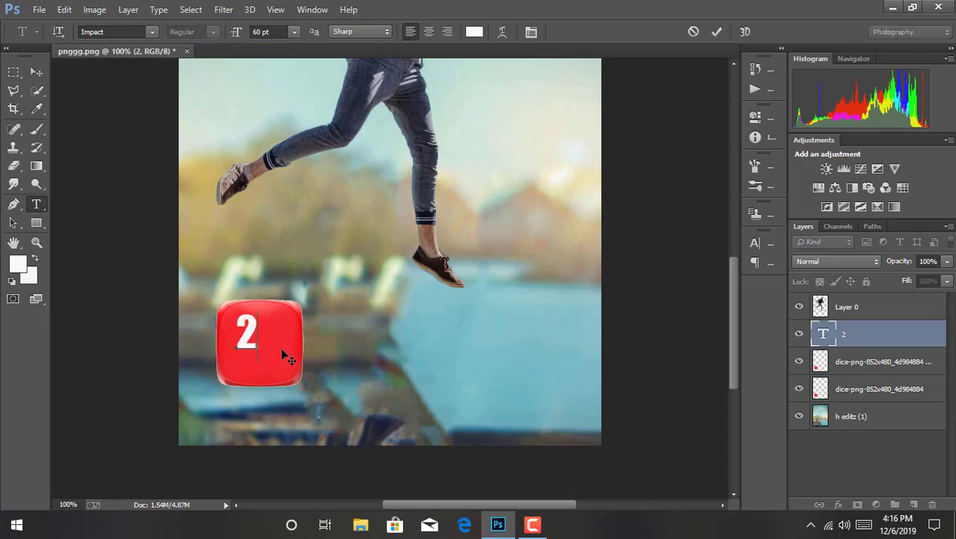
type("0")
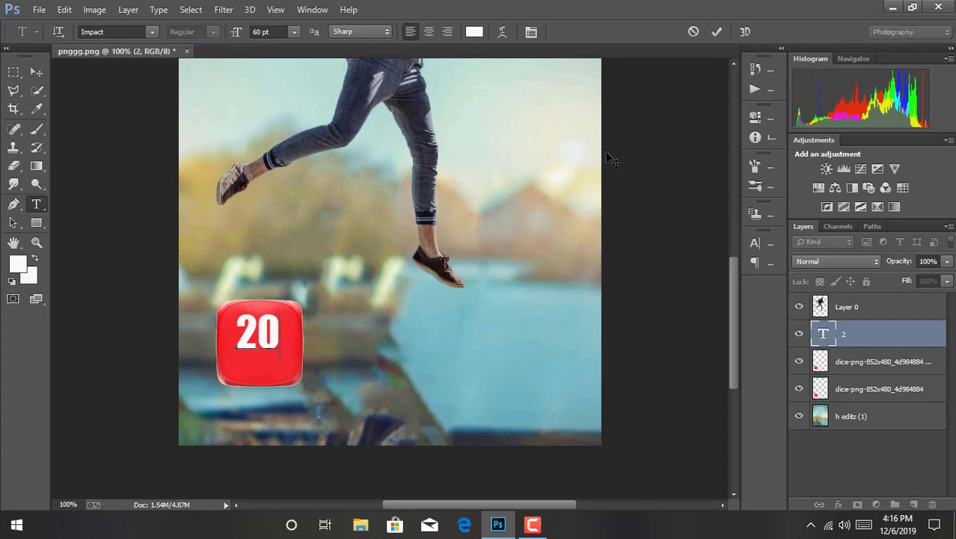
left_click(715, 31)
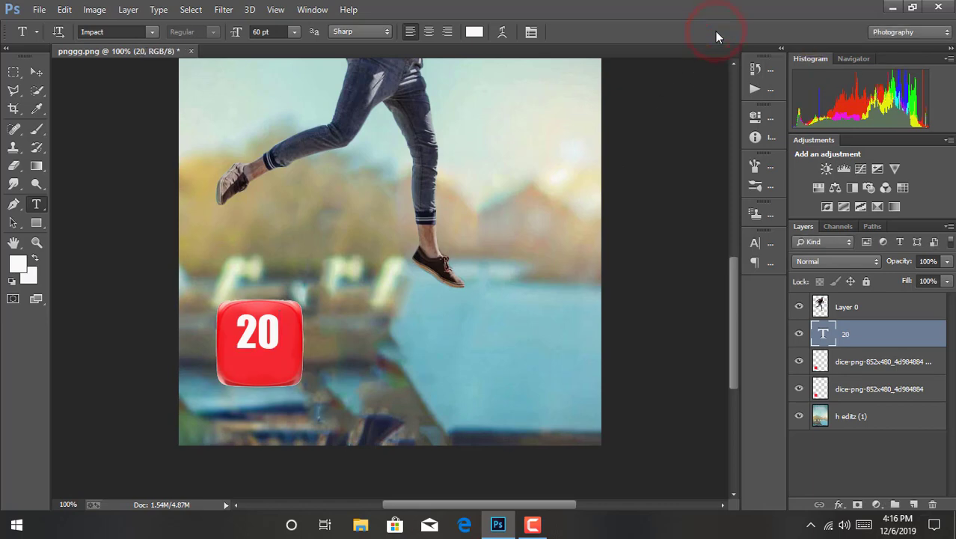
left_click(64, 9)
left_click(109, 34)
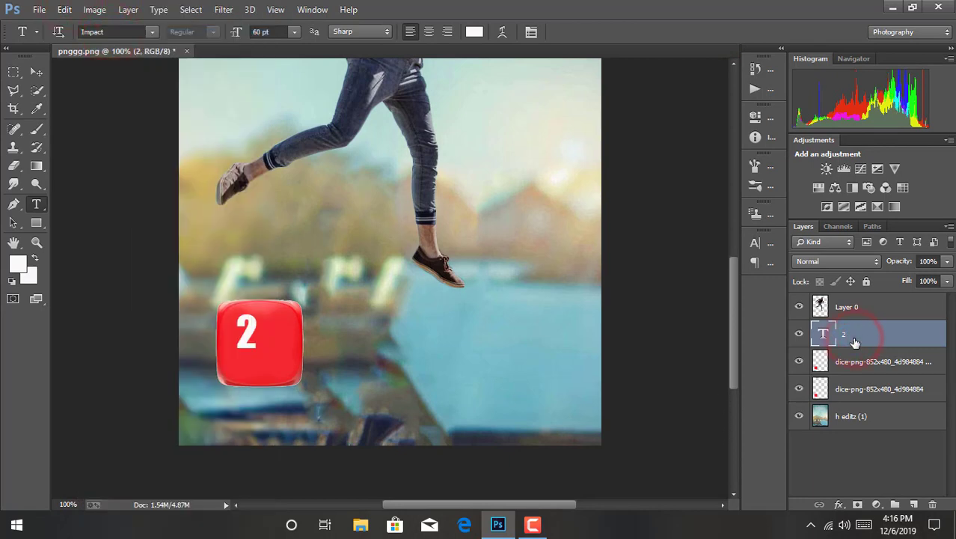
Scale the 2 up to about 200% (119.96 pt) and centre it on the die.
key("ctrl+t")
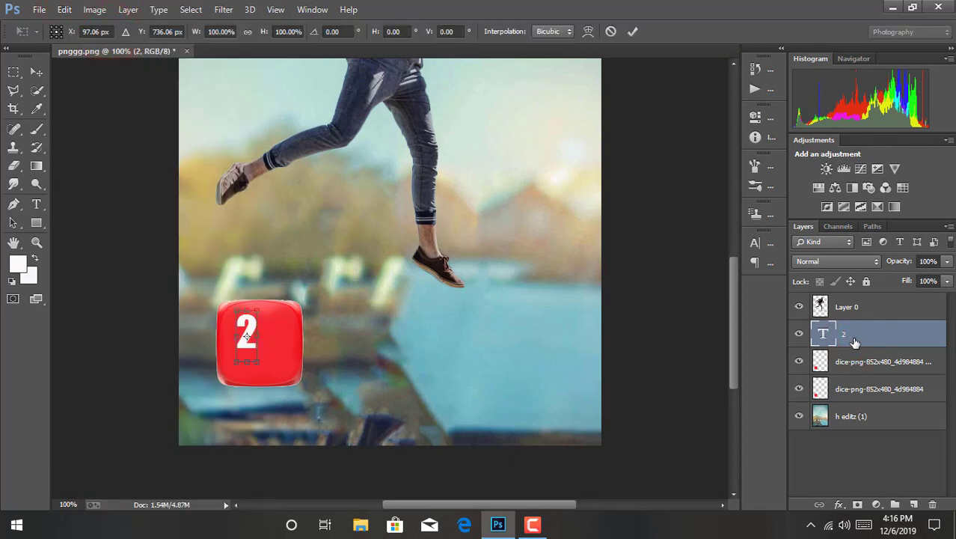
key("ctrl+plus")
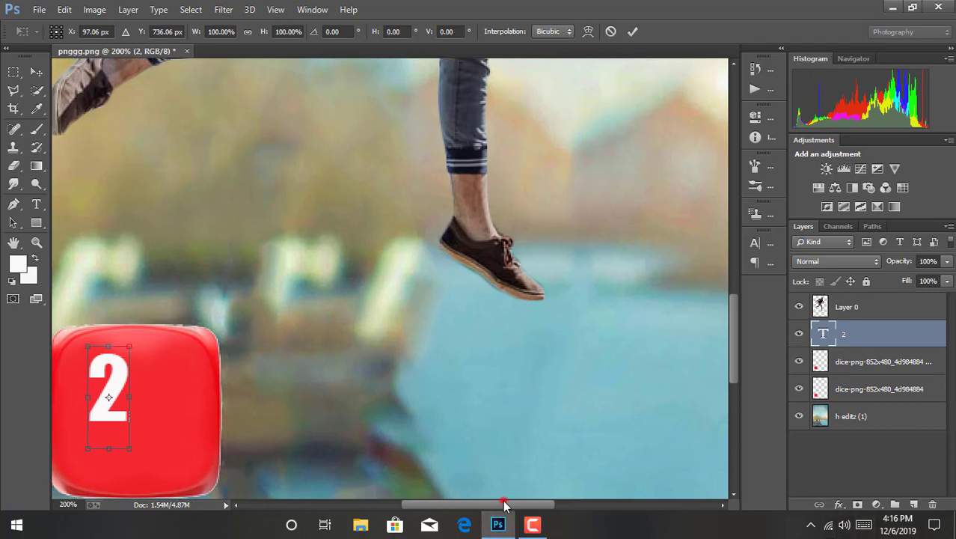
left_click_drag(503, 504, 498, 505)
scroll(382, 392, "down", 2)
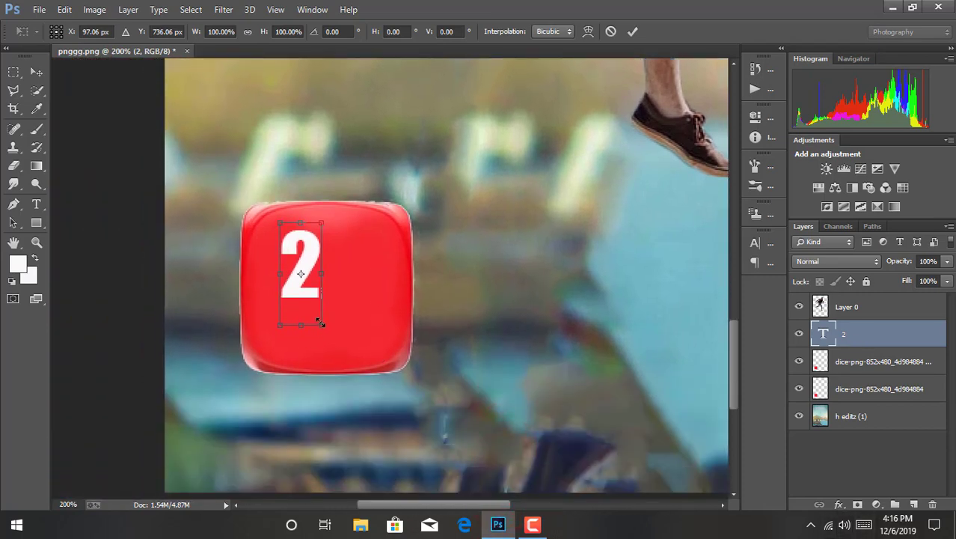
left_click_drag(320, 323, 348, 388)
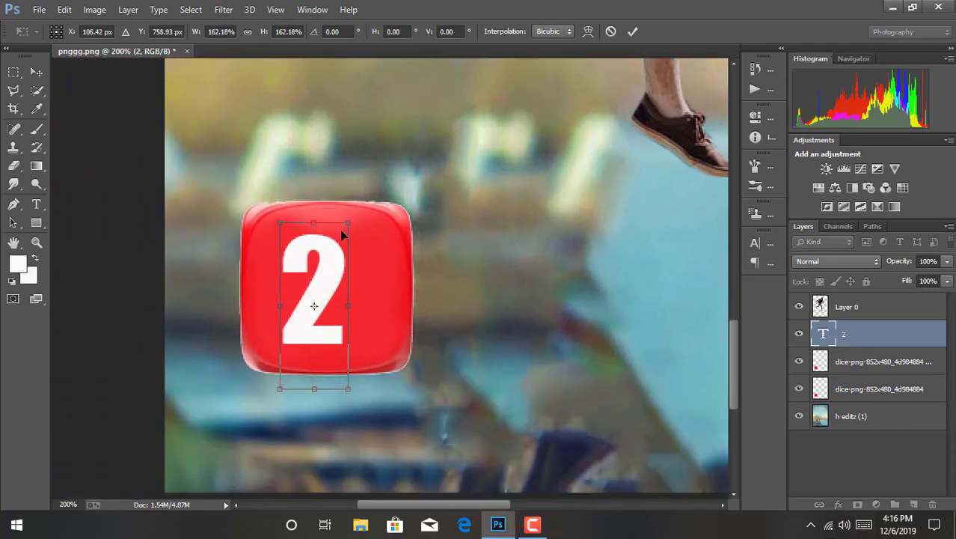
left_click_drag(348, 221, 345, 216)
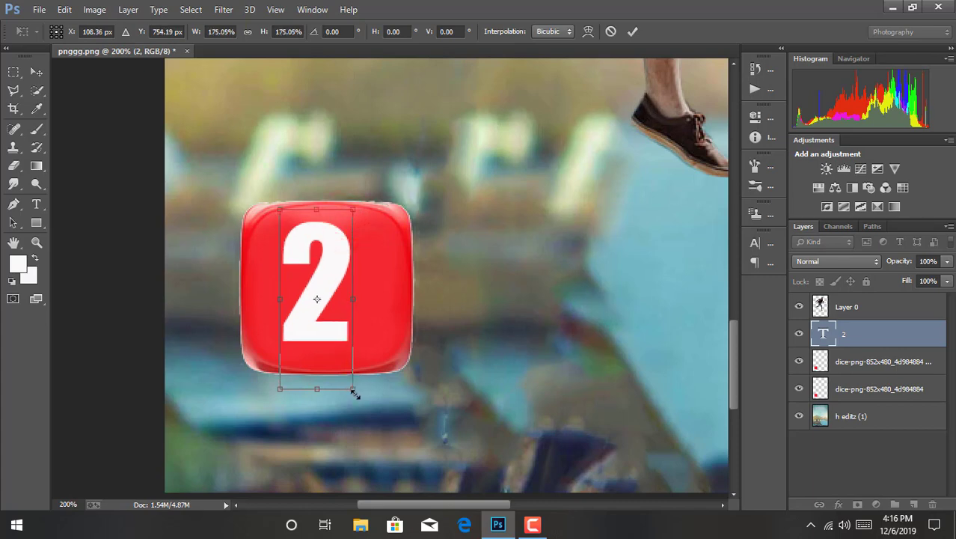
left_click_drag(352, 391, 379, 414)
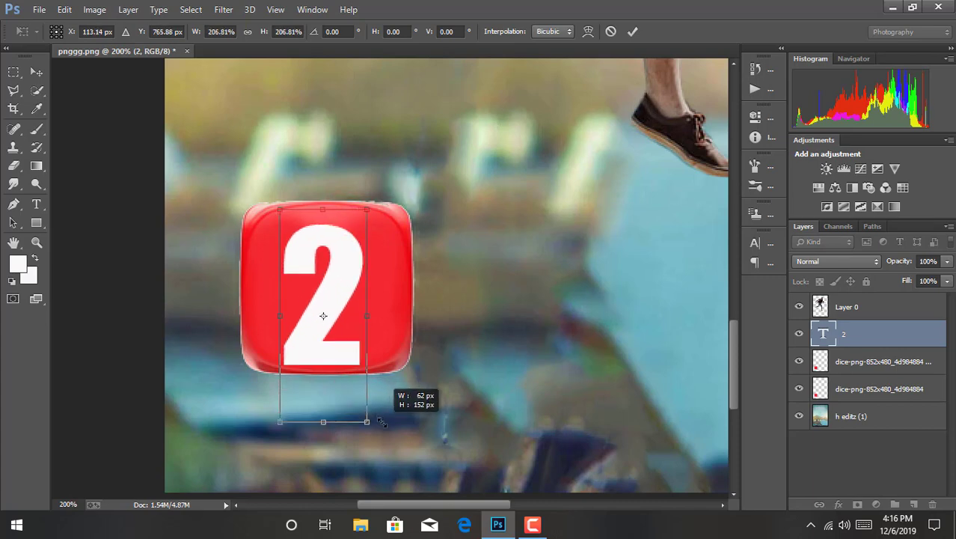
left_click_drag(323, 242, 327, 240)
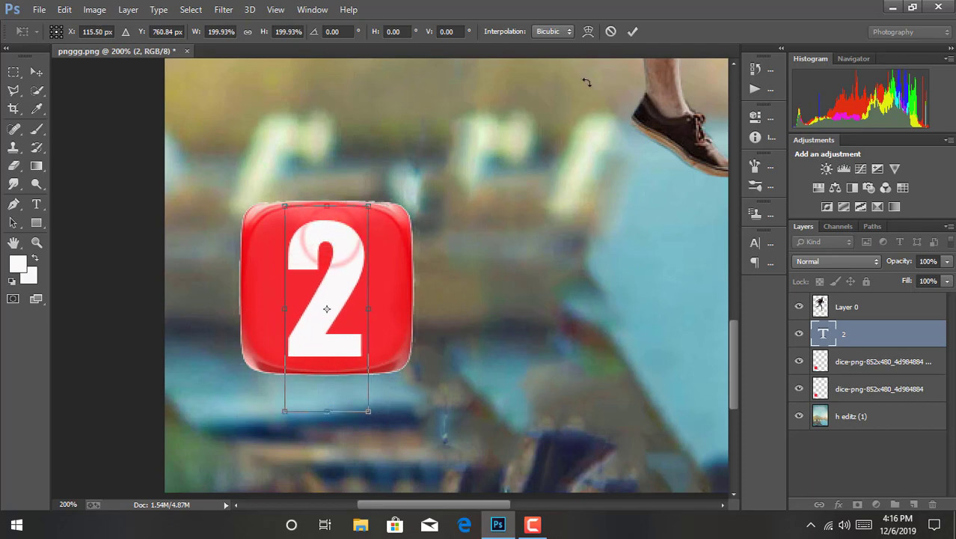
left_click(632, 31)
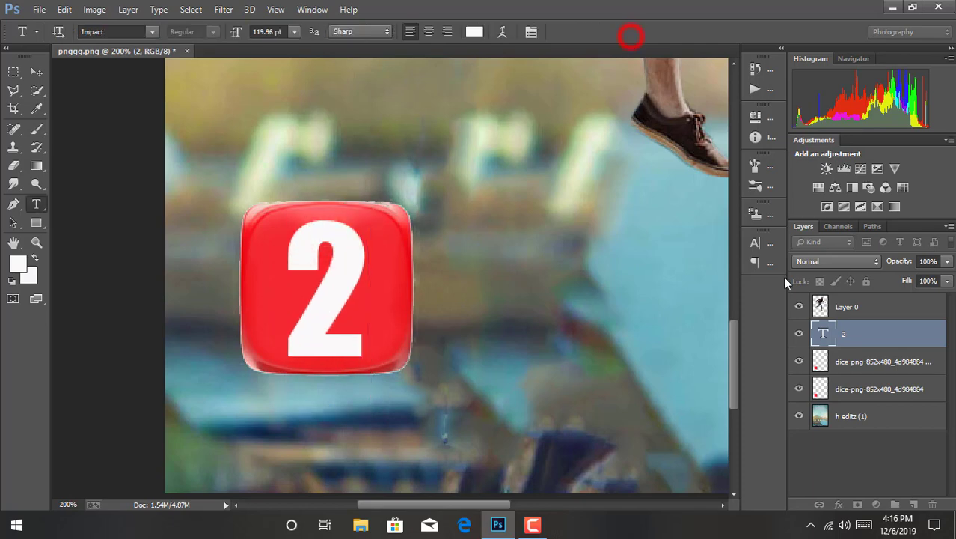
Merge the 2 text into its dice layer and hide that die.
left_click(861, 365, "ctrl")
right_click(861, 365)
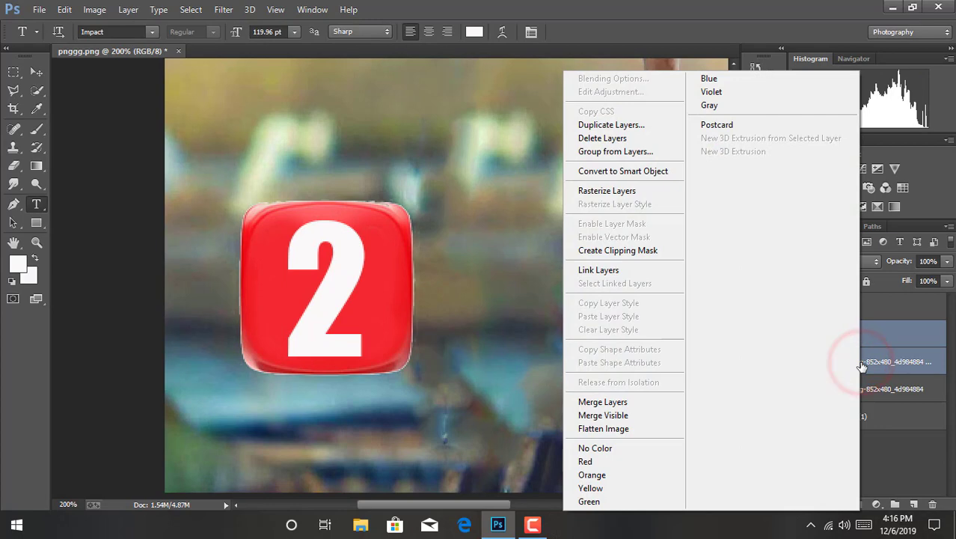
left_click(618, 403)
left_click(799, 335)
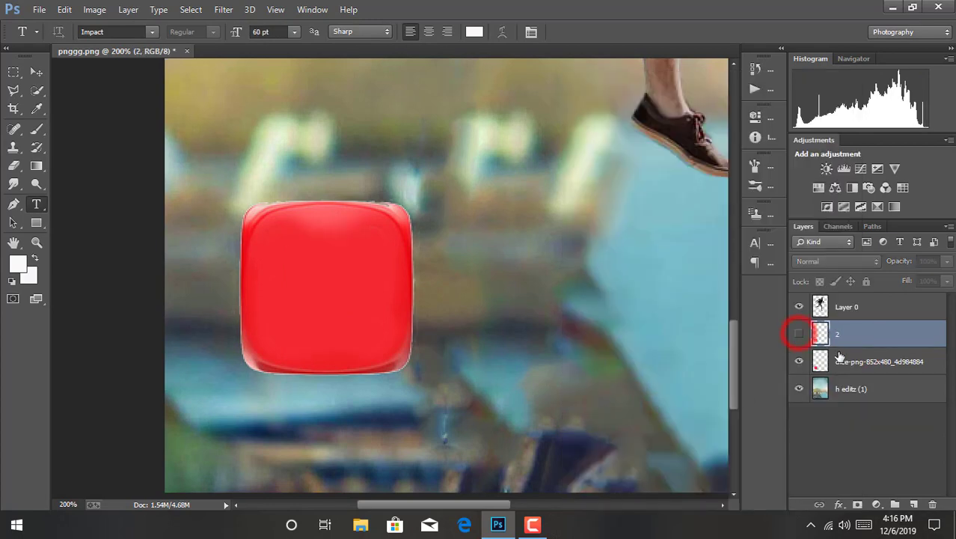
Type a white 0 on the other red die.
left_click(848, 363)
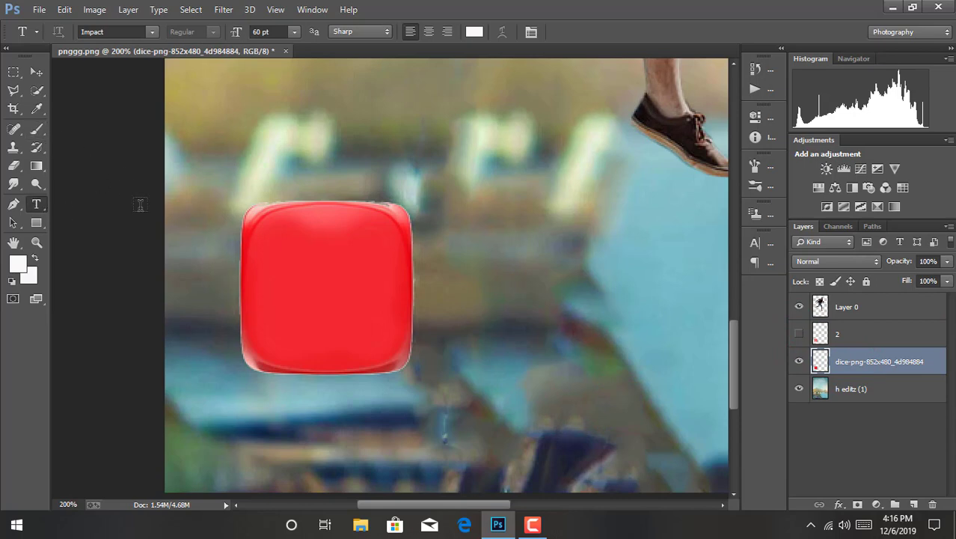
left_click(291, 285)
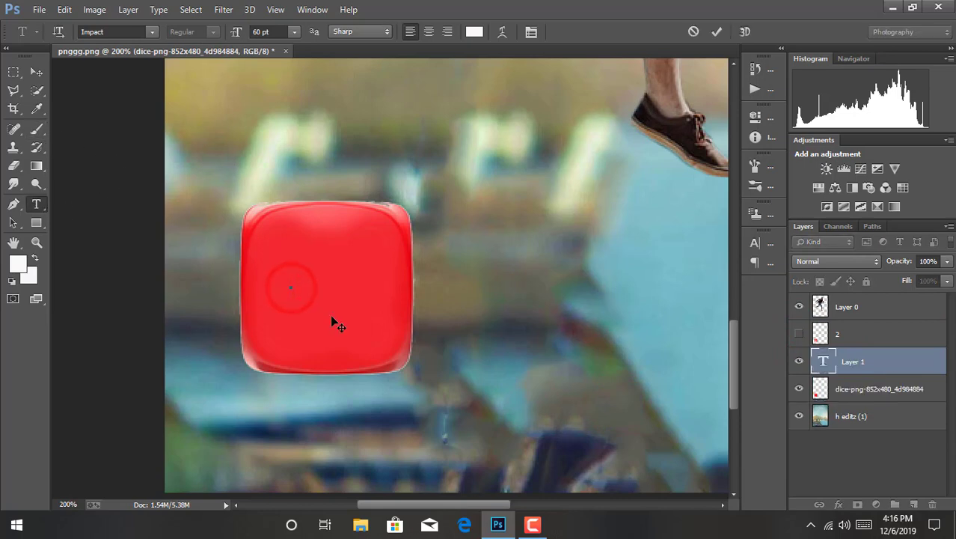
type("0")
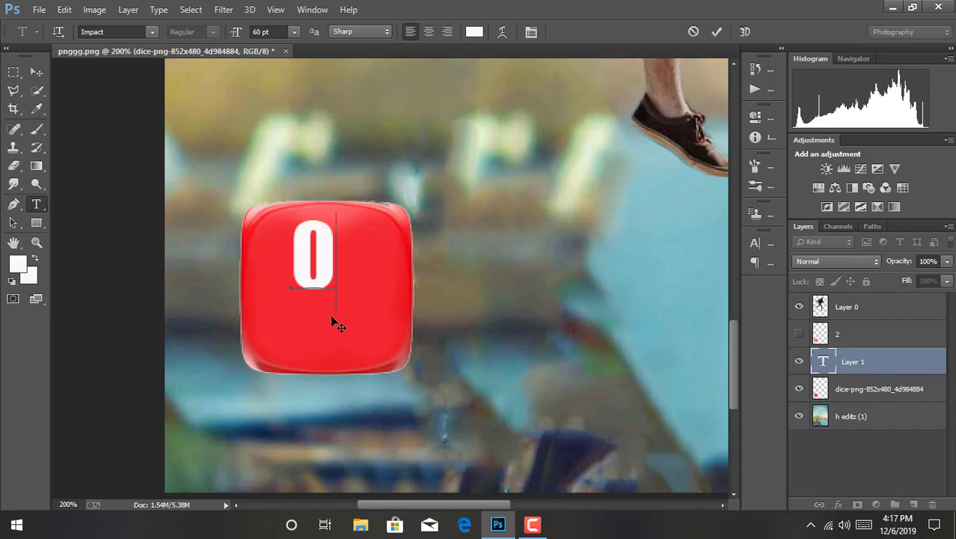
left_click(717, 33)
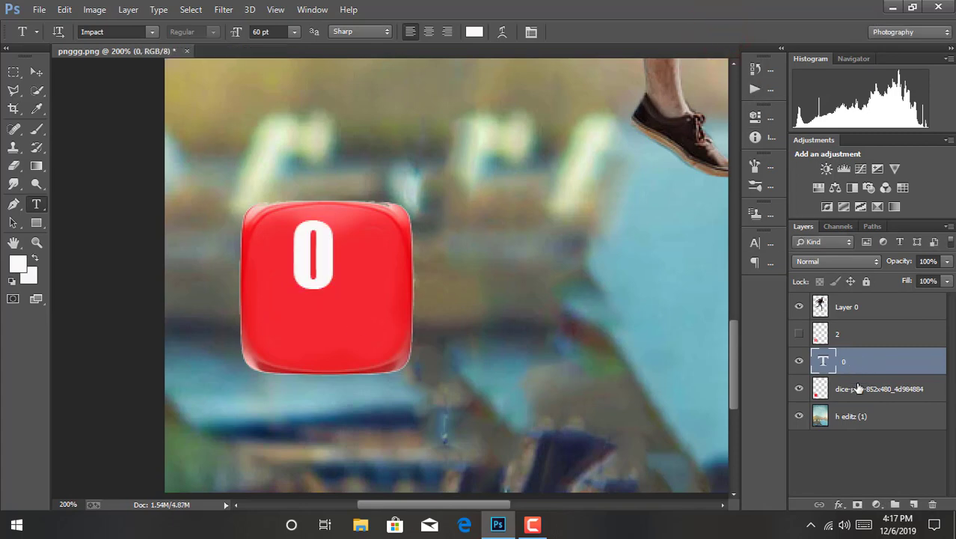
Free Transform the 0 to about 206% so it fills its die.
key("ctrl+t")
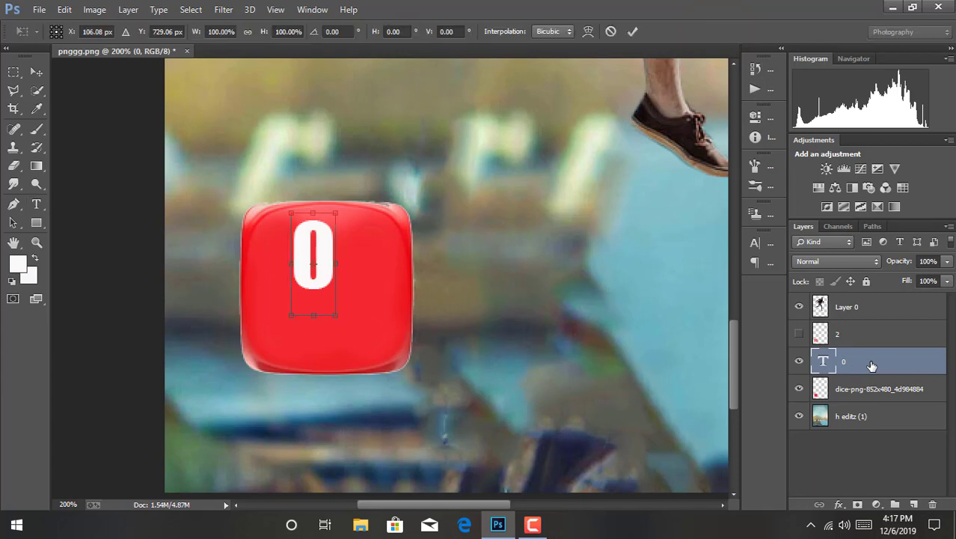
left_click_drag(335, 314, 379, 405)
left_click_drag(290, 220, 283, 197)
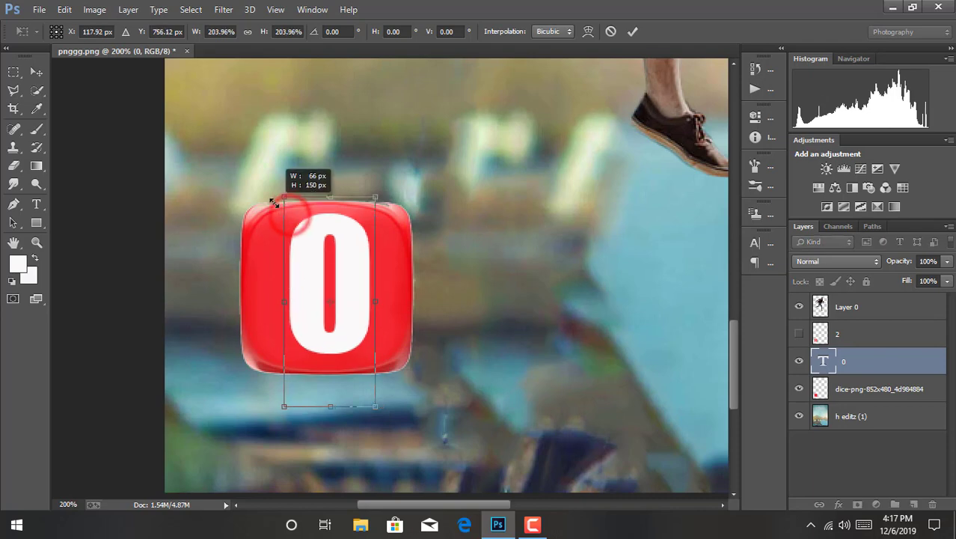
left_click_drag(375, 405, 378, 412)
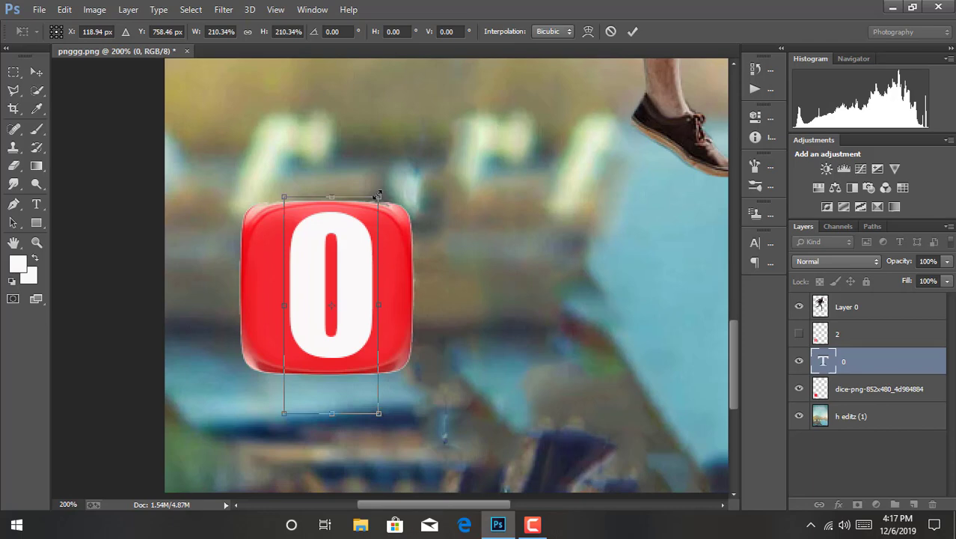
left_click_drag(377, 195, 376, 201)
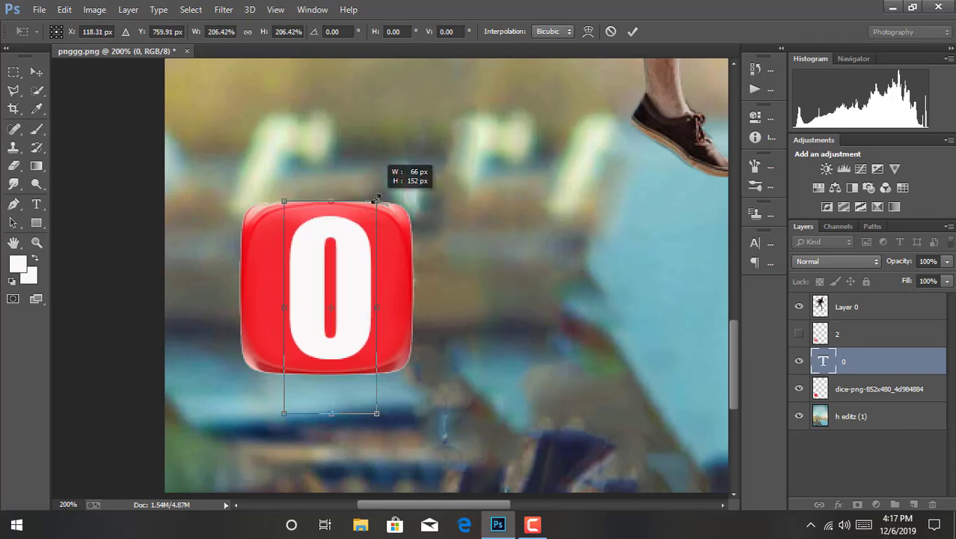
left_click(632, 31)
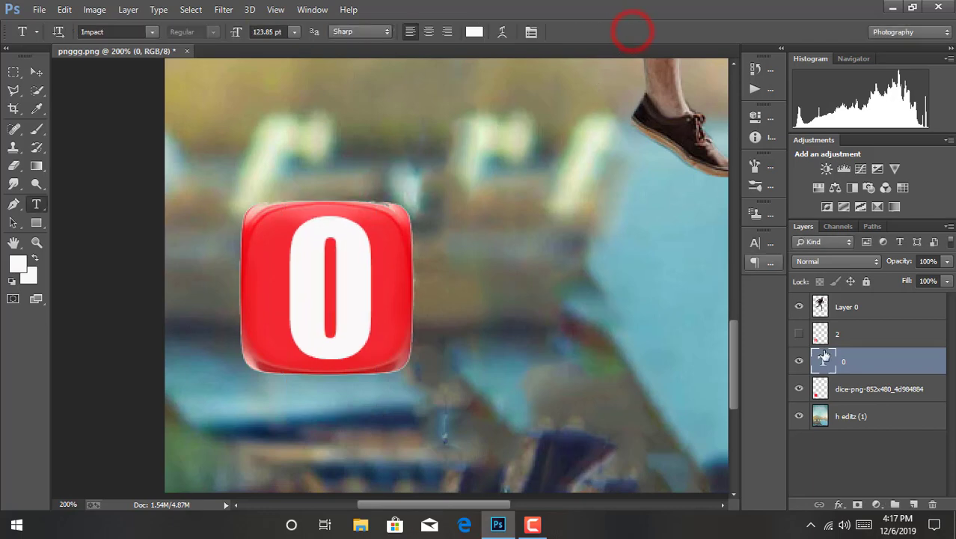
Merge the 0 into its dice layer and make the 2 die visible again.
left_click(849, 393, "ctrl")
right_click(849, 393)
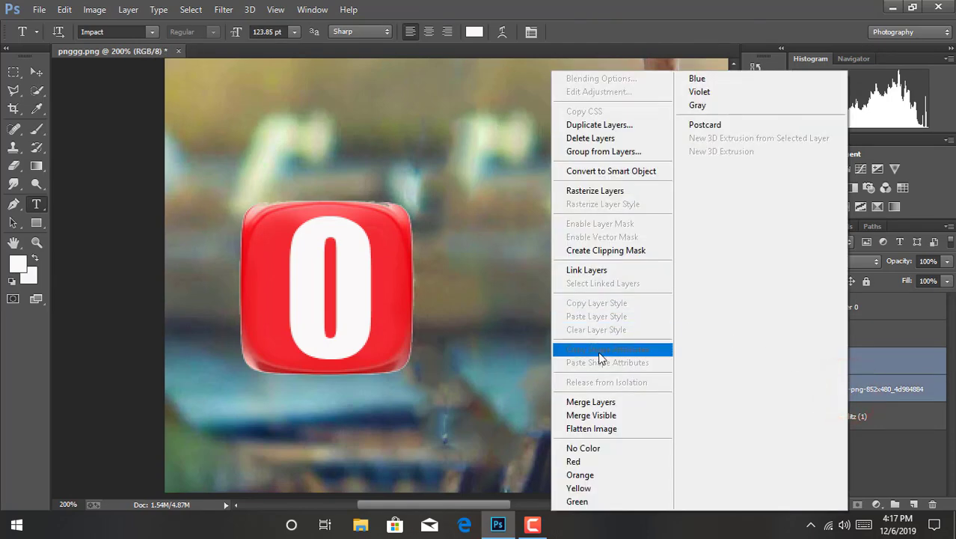
left_click(596, 400)
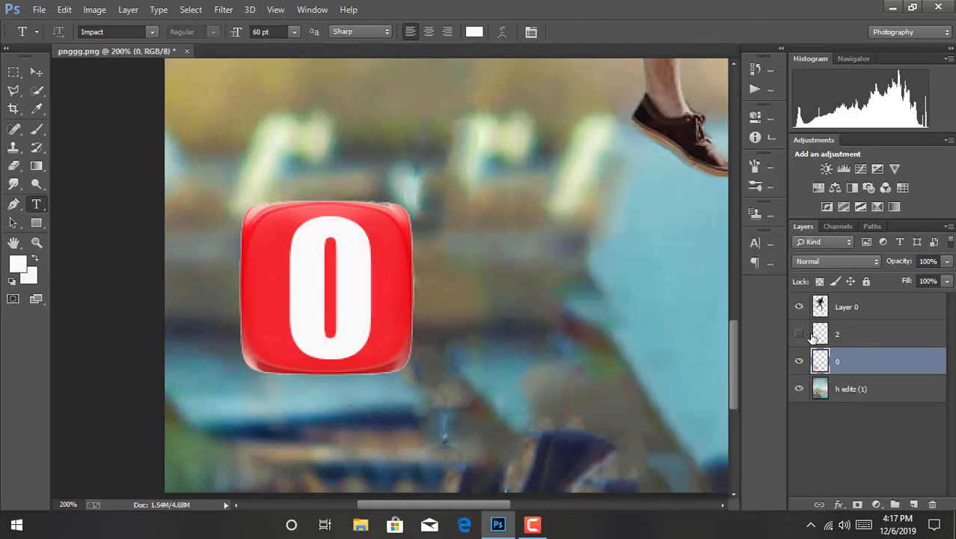
left_click(835, 362)
left_click(800, 334)
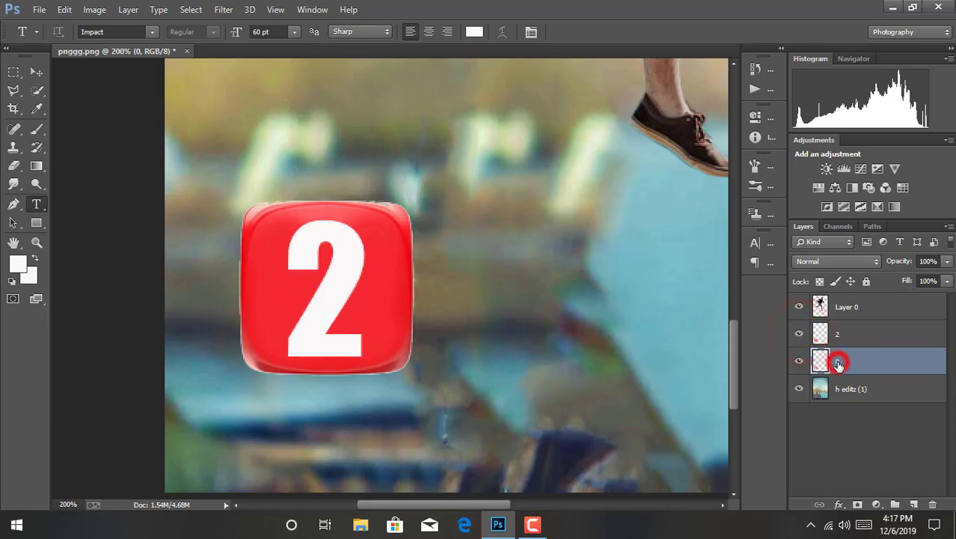
Shift the 2 die slightly right and place the 0 die right beside it to read 20.
left_click(36, 71)
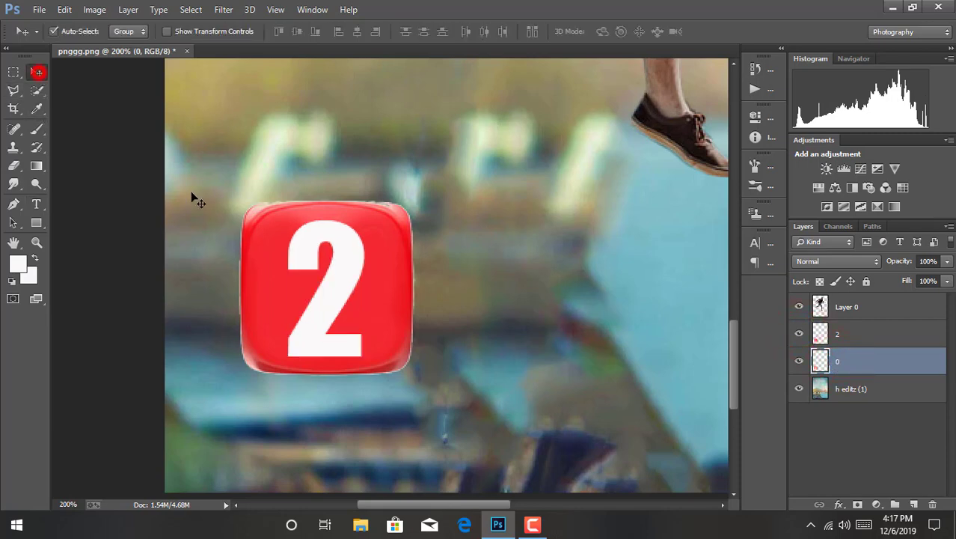
mouse_move(321, 286)
left_mouse_down()
mouse_move(359, 289)
mouse_move(322, 287)
mouse_move(339, 310)
mouse_move(319, 315)
mouse_move(363, 306)
mouse_move(353, 310)
mouse_move(353, 302)
left_mouse_up()
left_click(843, 362)
left_click(844, 363)
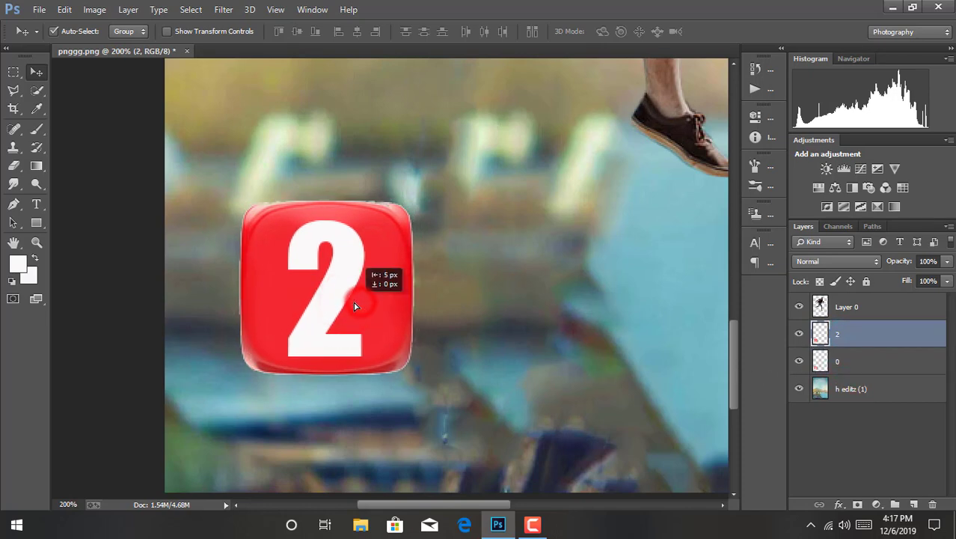
left_click(798, 333)
left_click(860, 361)
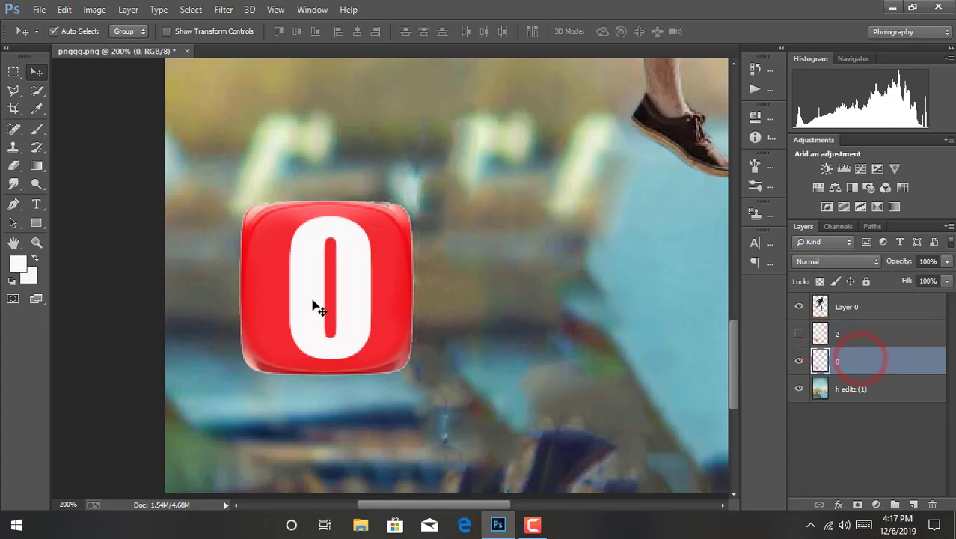
left_click_drag(316, 306, 439, 311)
left_click(799, 334)
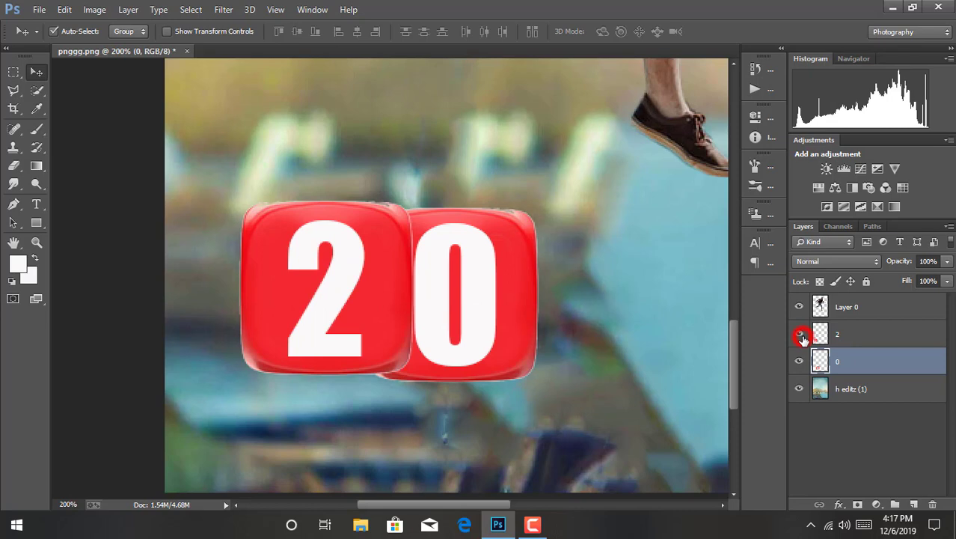
left_click(849, 362)
left_click_drag(456, 293, 502, 290)
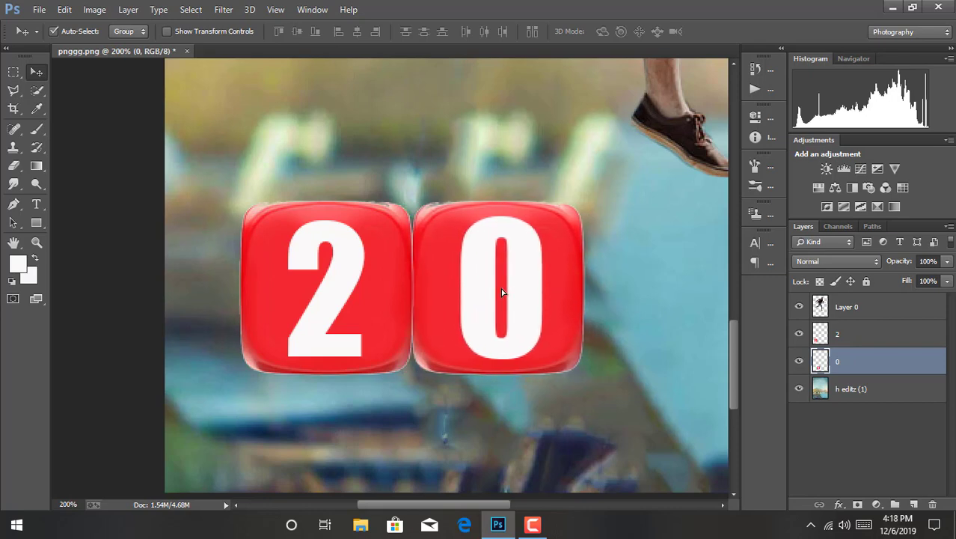
key("ctrl+minus")
key("ctrl+minus")
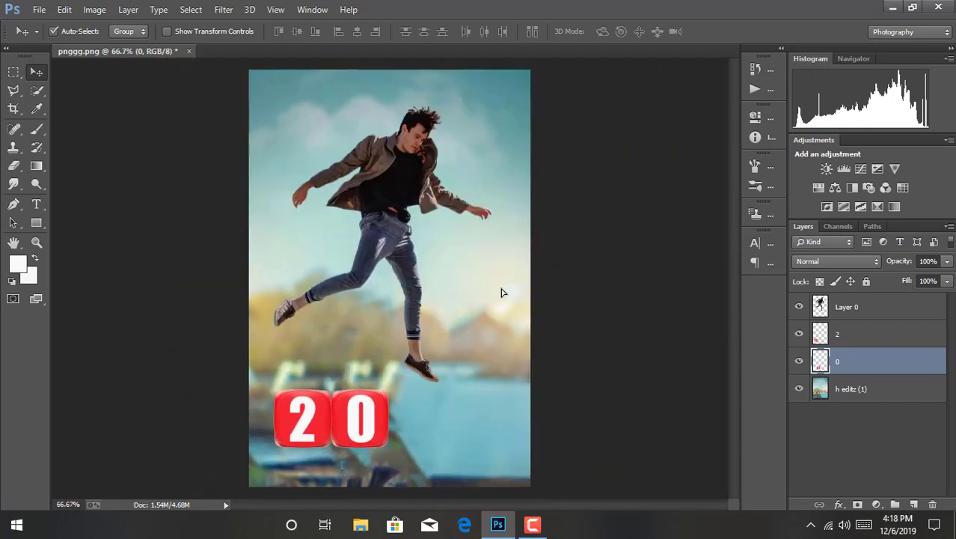
Duplicate the 2 die layer and place the copy to the right of the 0.
left_click(847, 342)
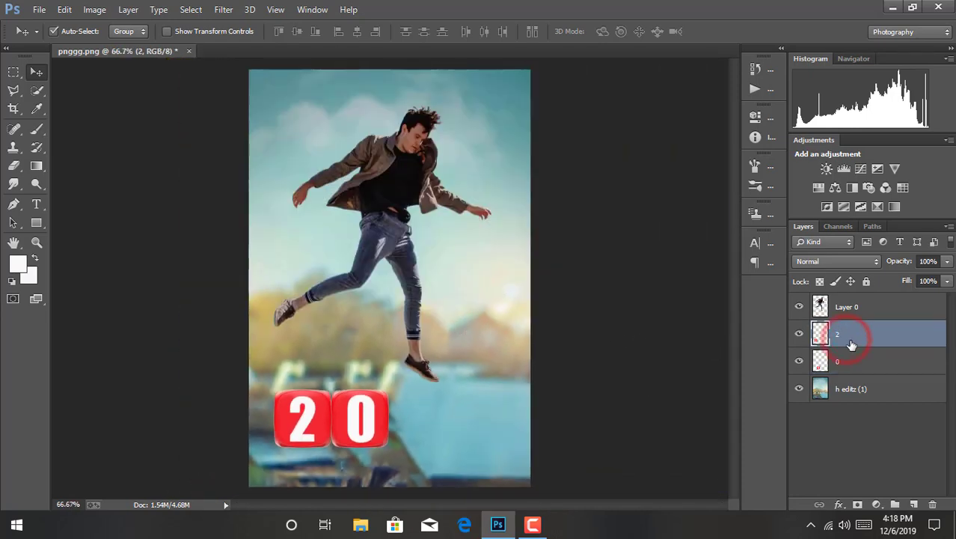
key("ctrl+t")
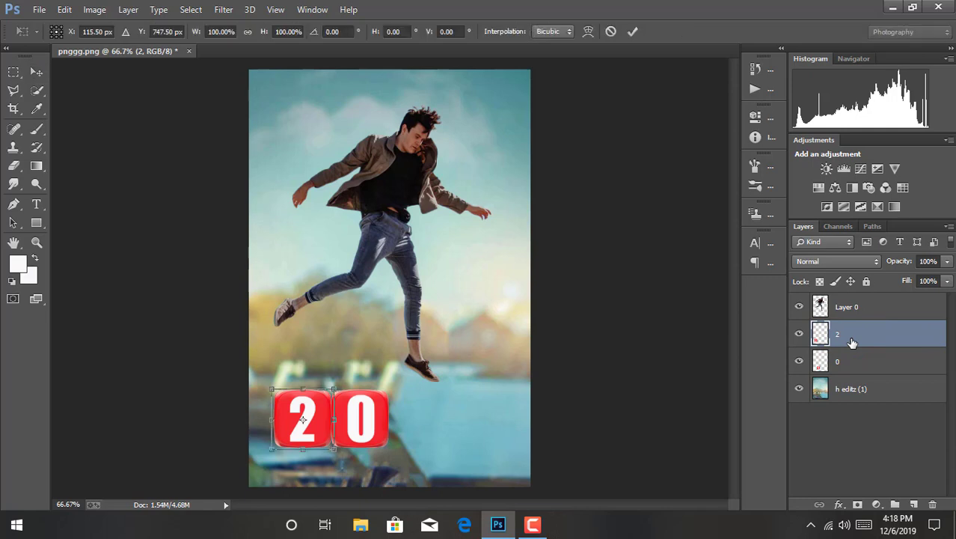
left_click(639, 32)
key("ctrl+j")
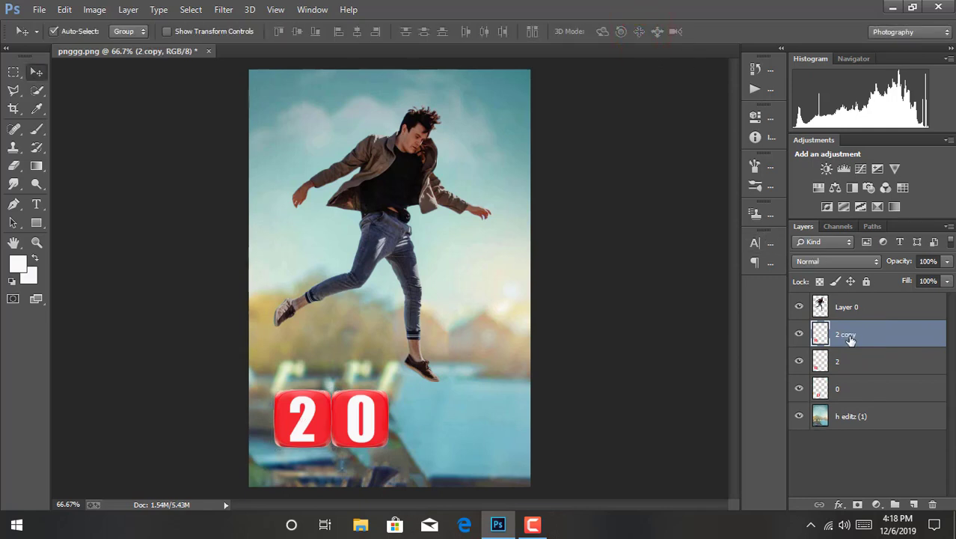
left_click(64, 9)
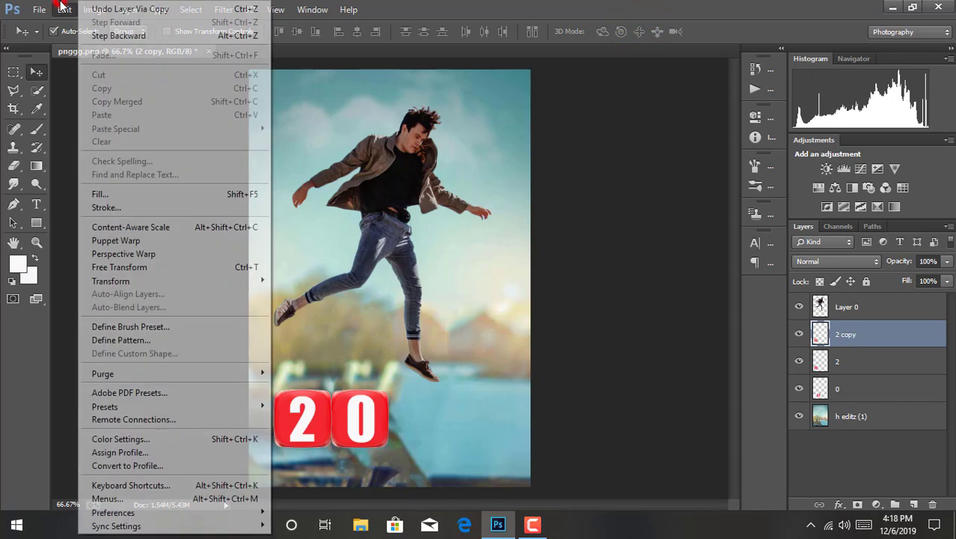
left_click(104, 34)
mouse_move(855, 336)
left_mouse_down()
mouse_move(913, 421)
mouse_move(914, 504)
left_mouse_up()
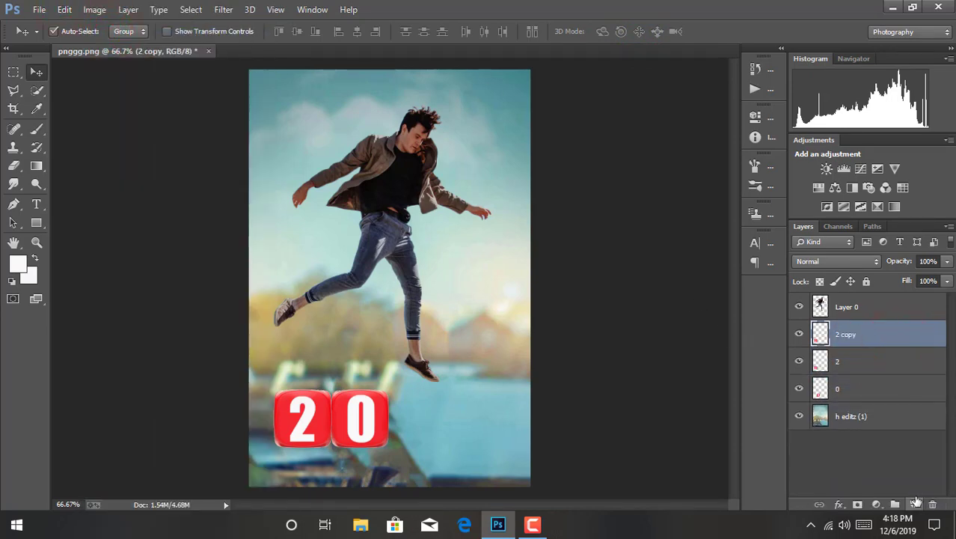
left_click_drag(306, 420, 420, 421)
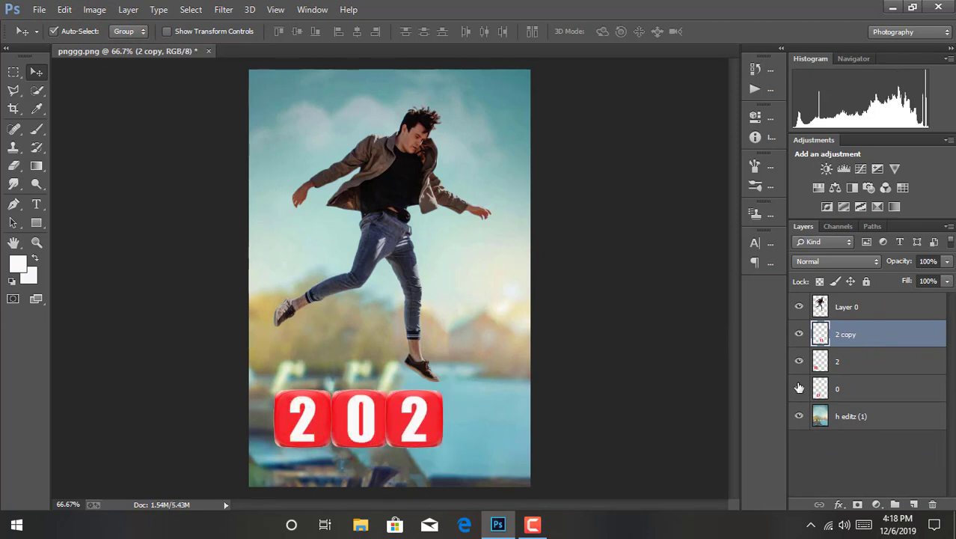
Duplicate the 0 die and place the copy at the end so the dice spell 2020.
left_click_drag(849, 390, 914, 503)
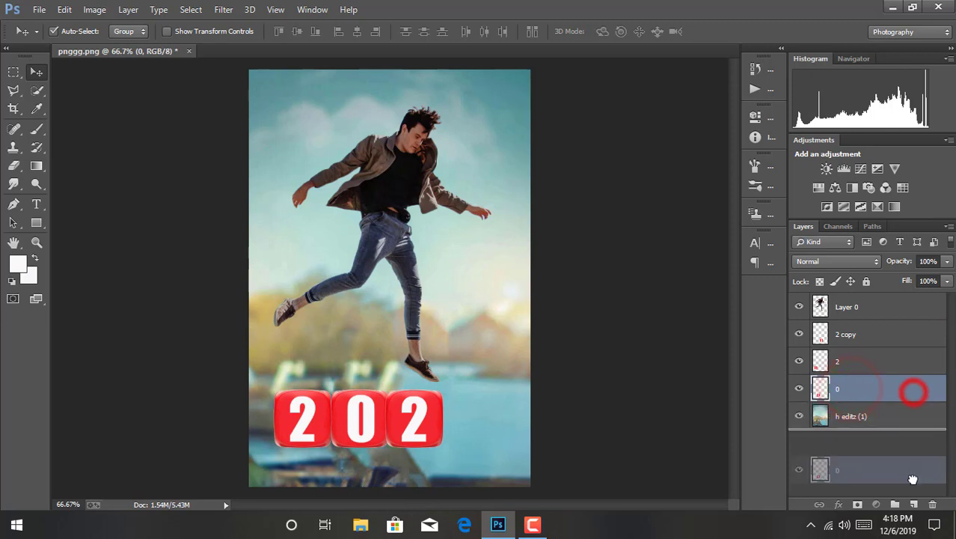
left_click_drag(341, 430, 462, 426)
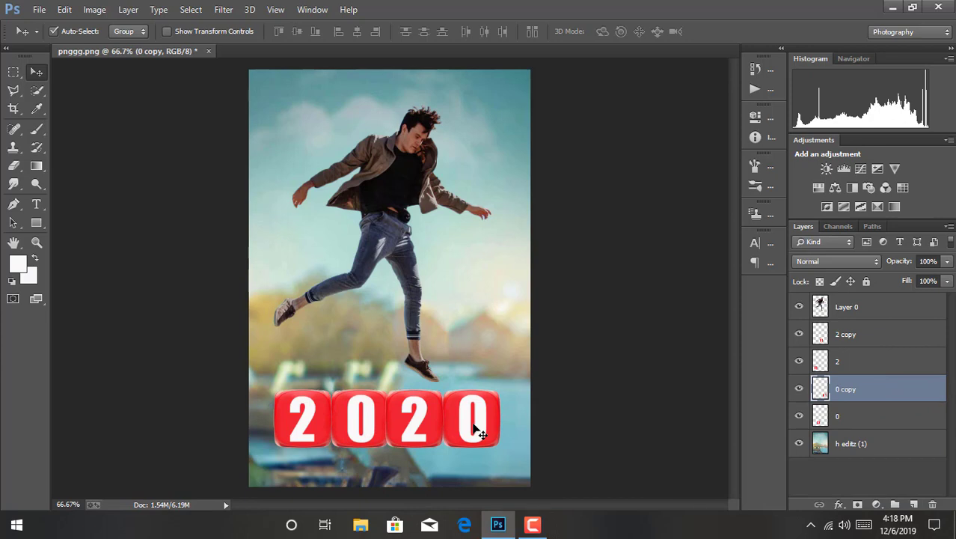
key("ctrl+t")
Tilt the last 0 die clockwise, nudge it down three steps, and apply.
left_click_drag(546, 369, 584, 409)
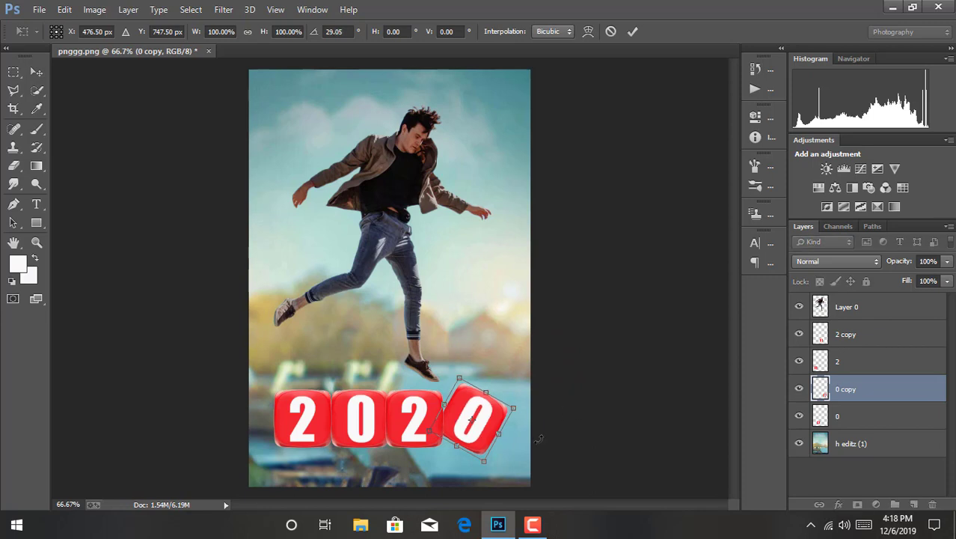
key("Down")
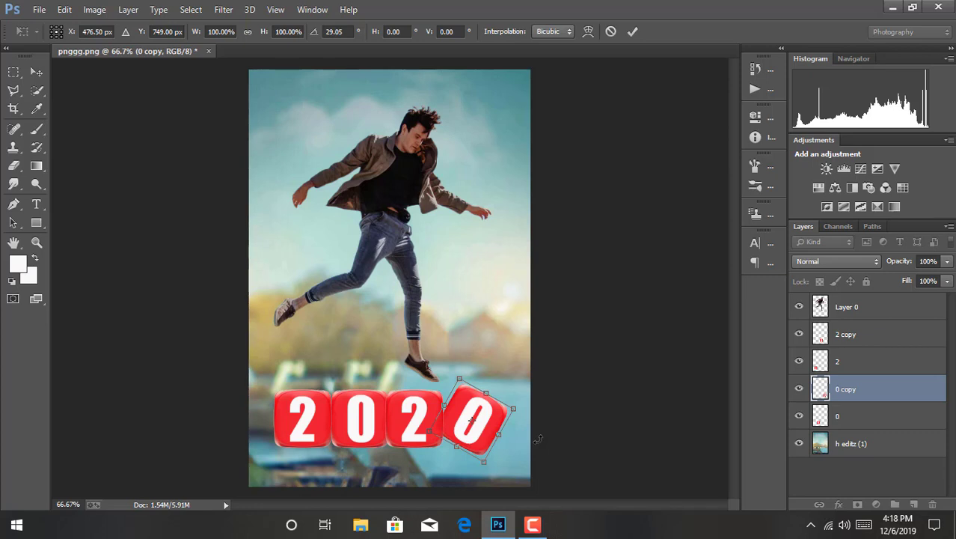
key("Down")
key("Down")
key("Down")
key("Down")
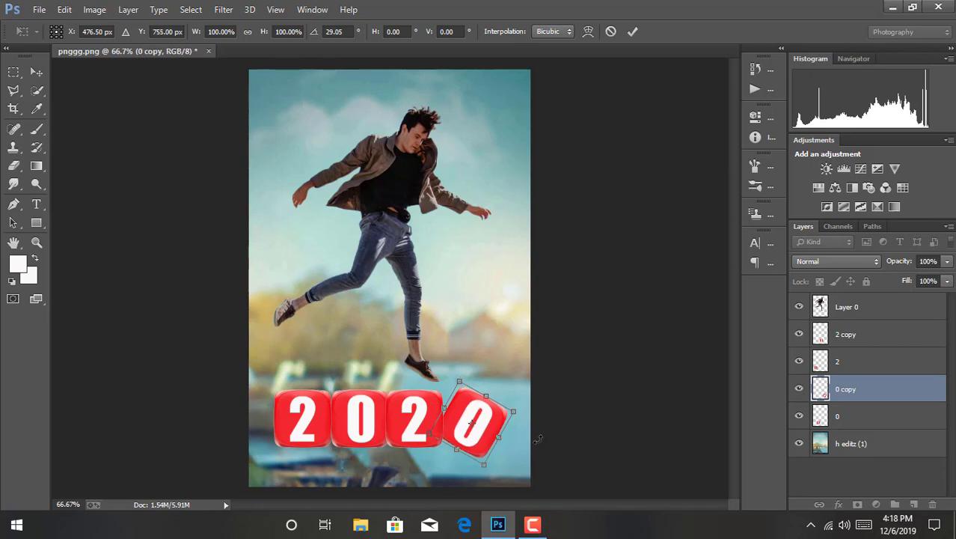
key("Down")
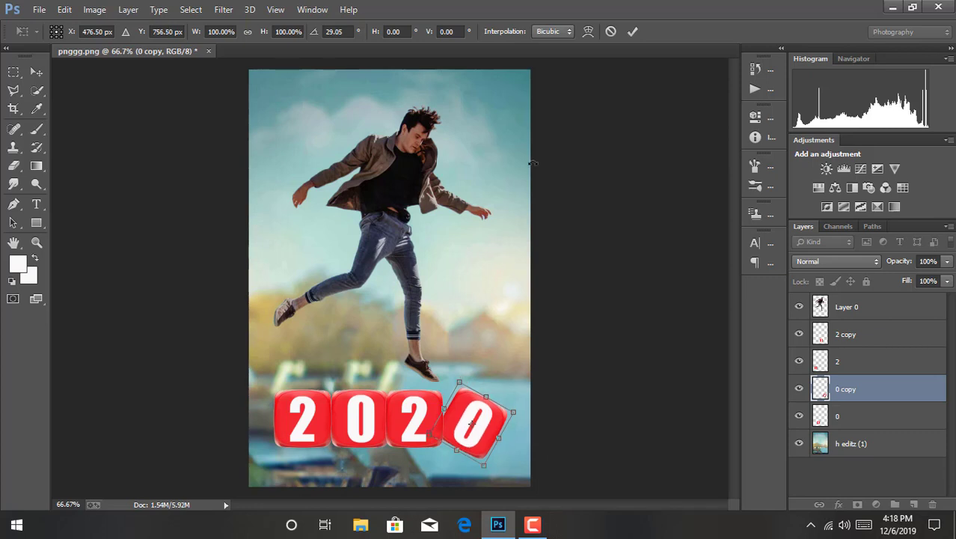
left_click(633, 32)
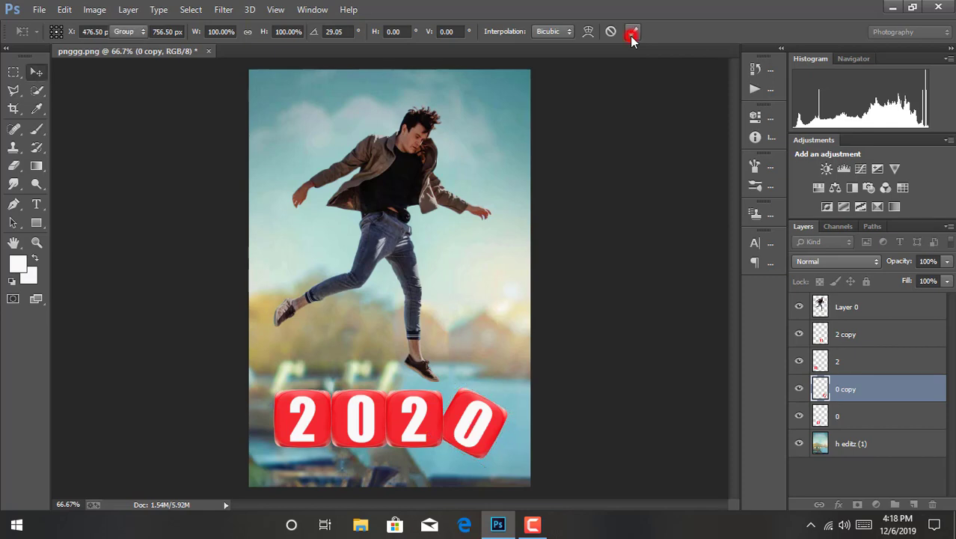
Merge the four dice layers into one 2 copy layer and hide it.
left_click(868, 423, "ctrl")
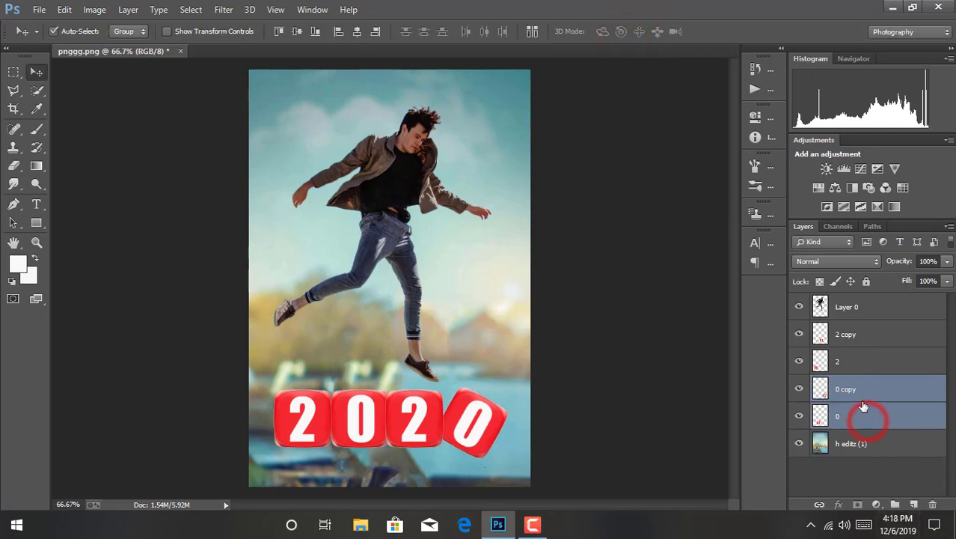
left_click(868, 362, "ctrl")
left_click(869, 334, "ctrl")
right_click(869, 334)
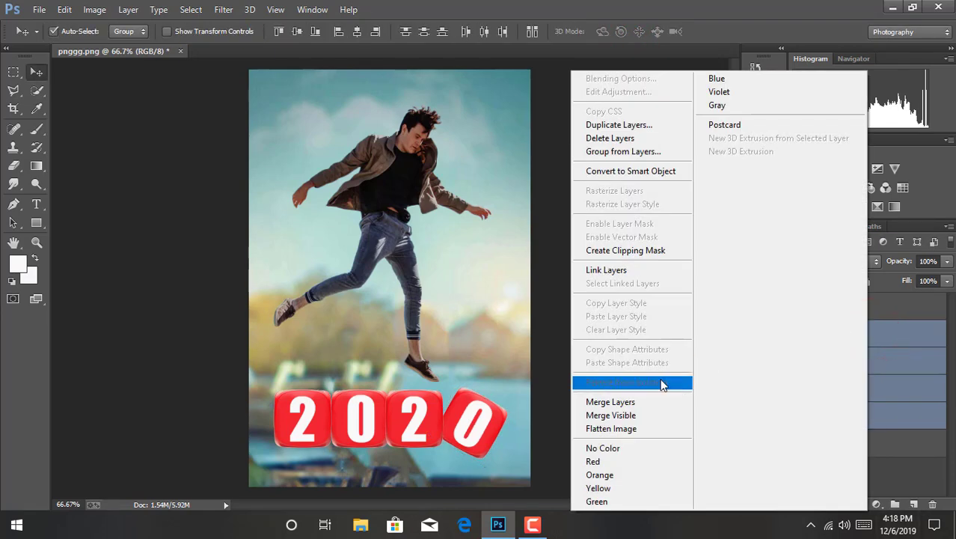
left_click(615, 401)
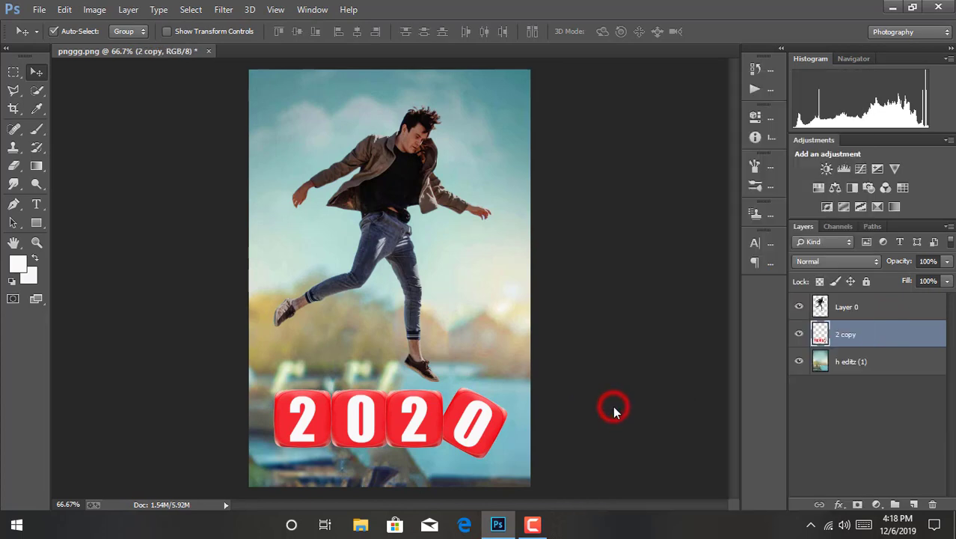
left_click(882, 362)
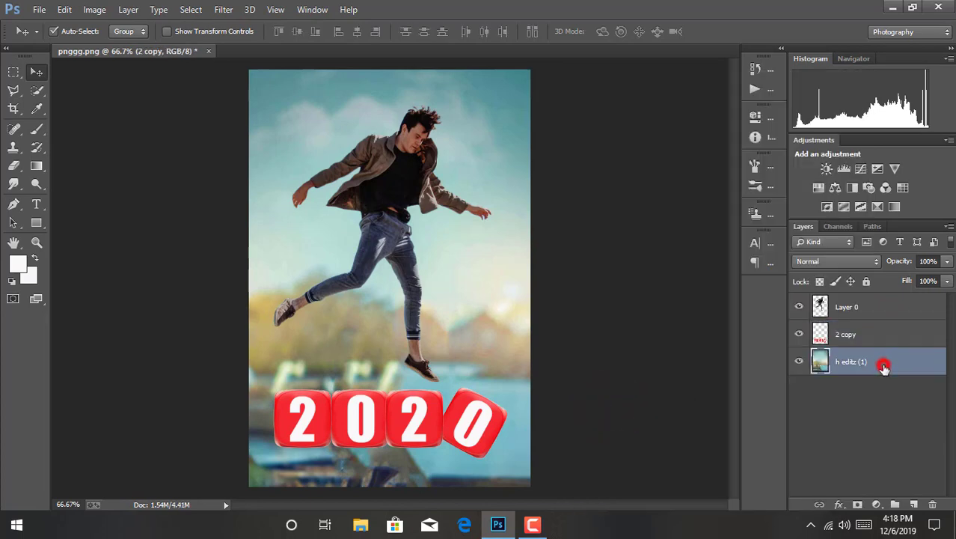
left_click(799, 334)
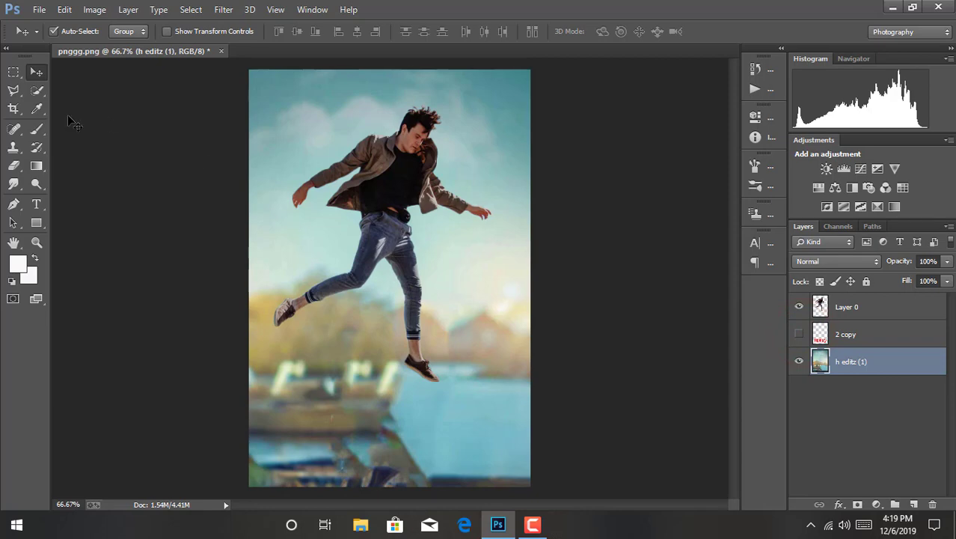
Place the grass image as embedded, moved lower and enlarged to cover the bottom of the canvas.
left_click(39, 8)
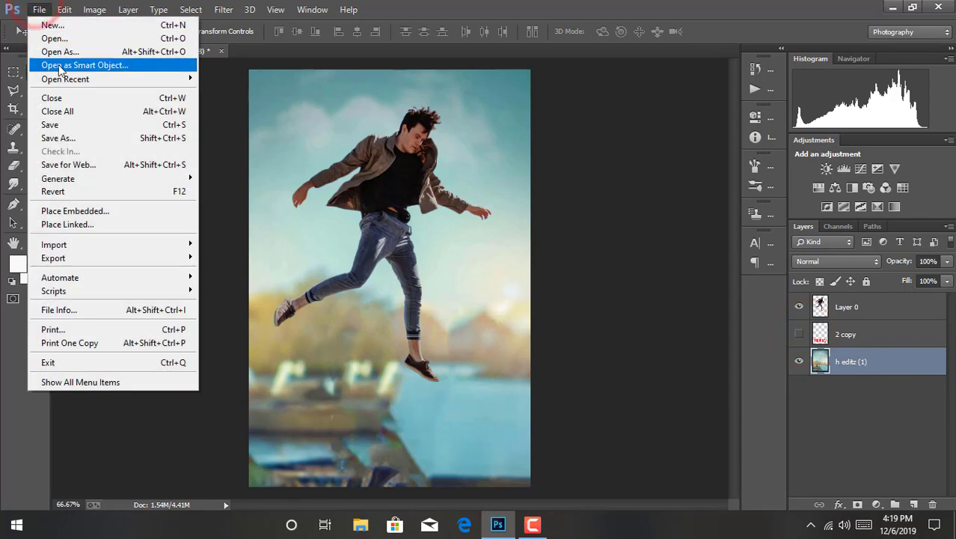
left_click(88, 223)
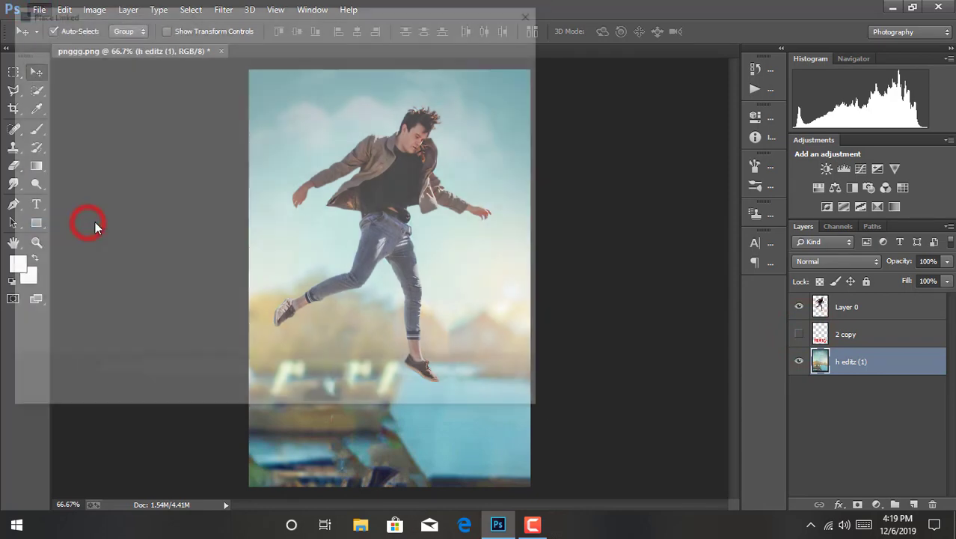
double_click(475, 306)
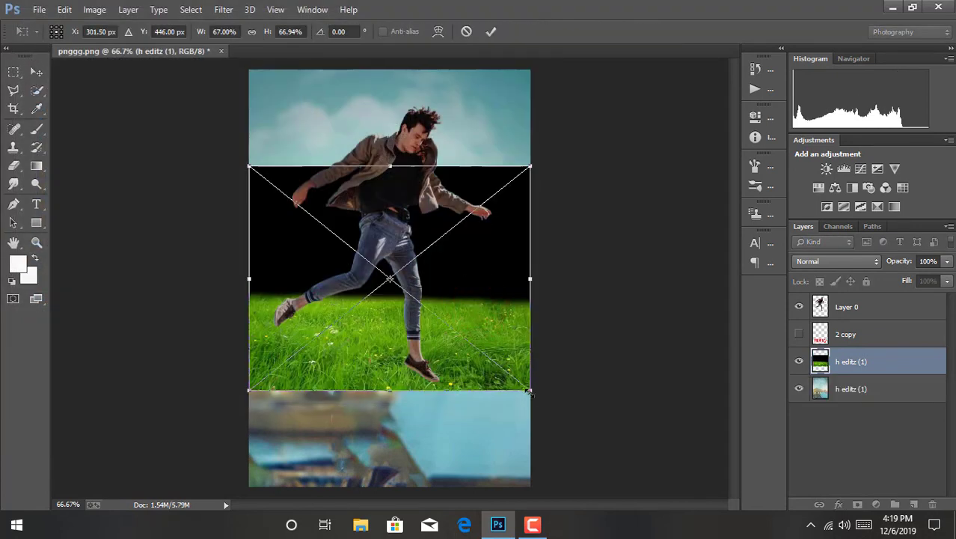
left_click_drag(496, 361, 488, 458)
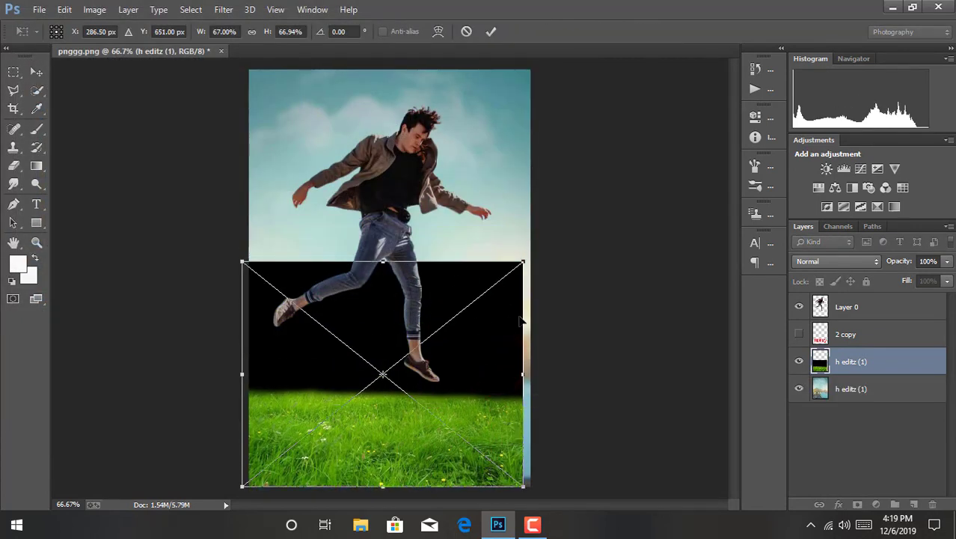
left_click_drag(524, 276, 556, 245)
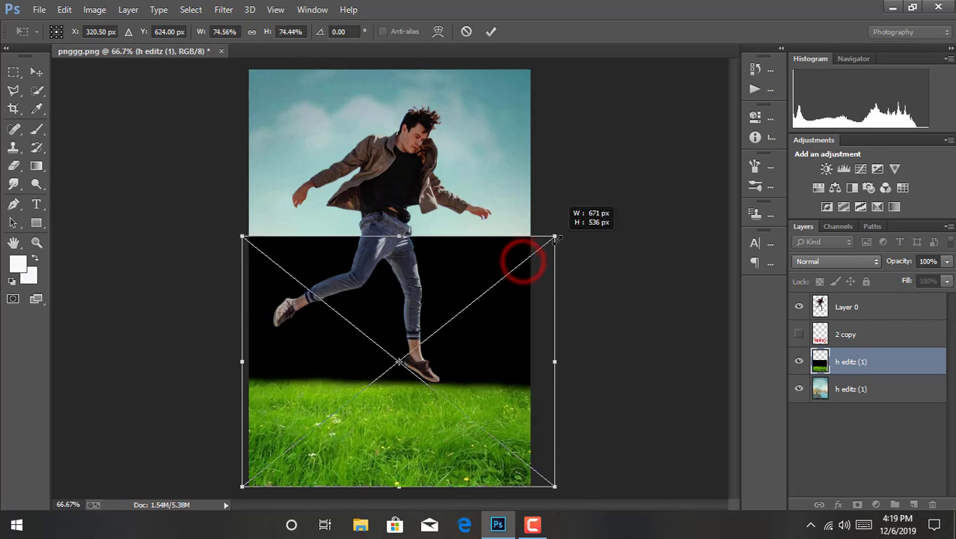
left_click_drag(501, 346, 500, 358)
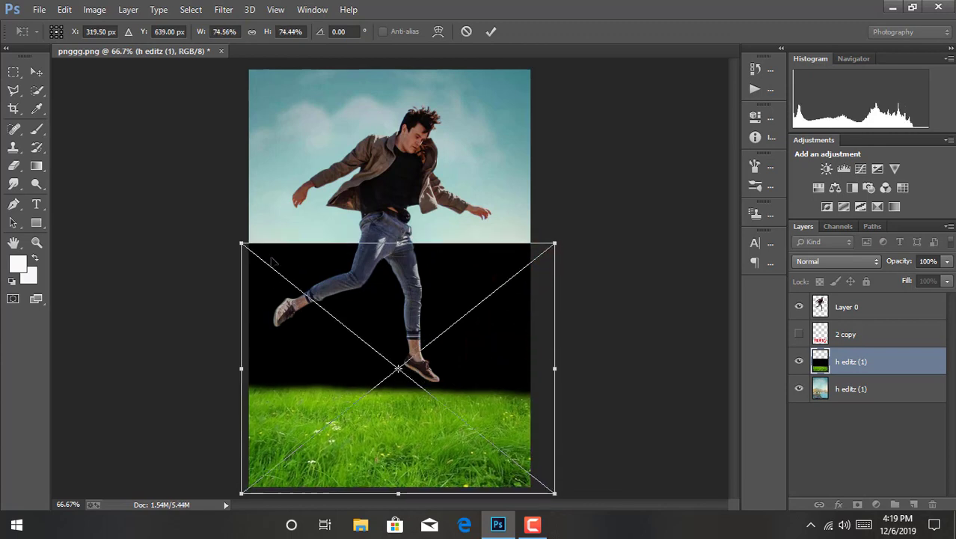
left_click_drag(241, 243, 235, 239)
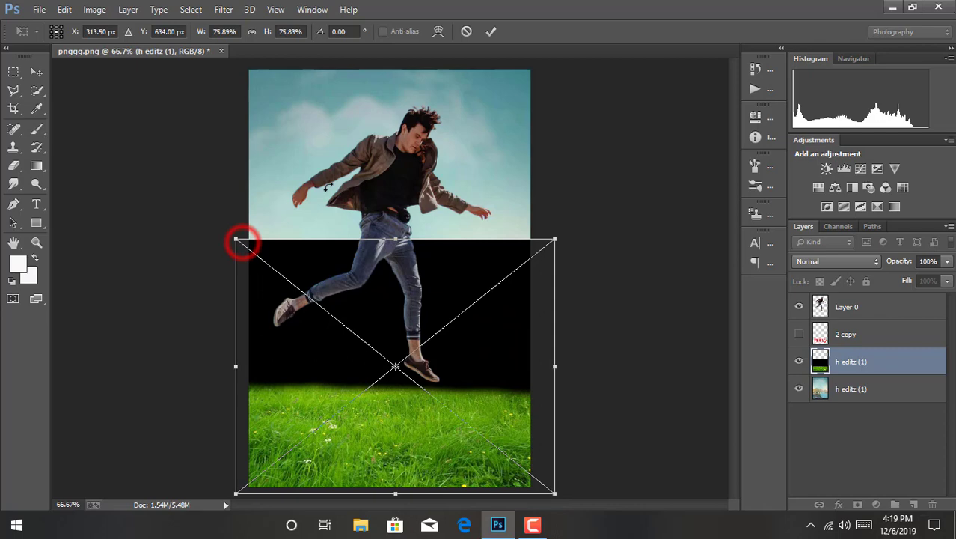
left_click(491, 38)
Rasterize the grass layer and add a white layer mask.
right_click(842, 362)
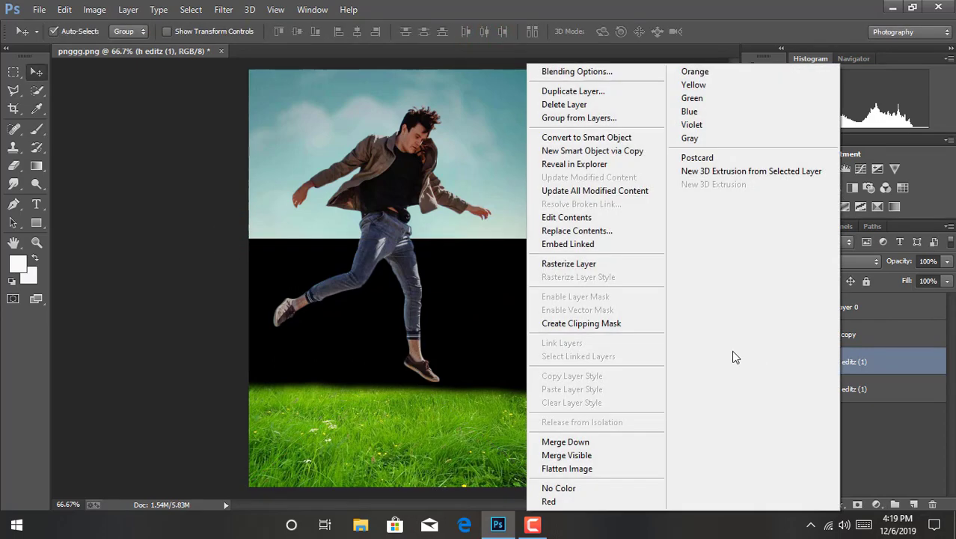
left_click(557, 263)
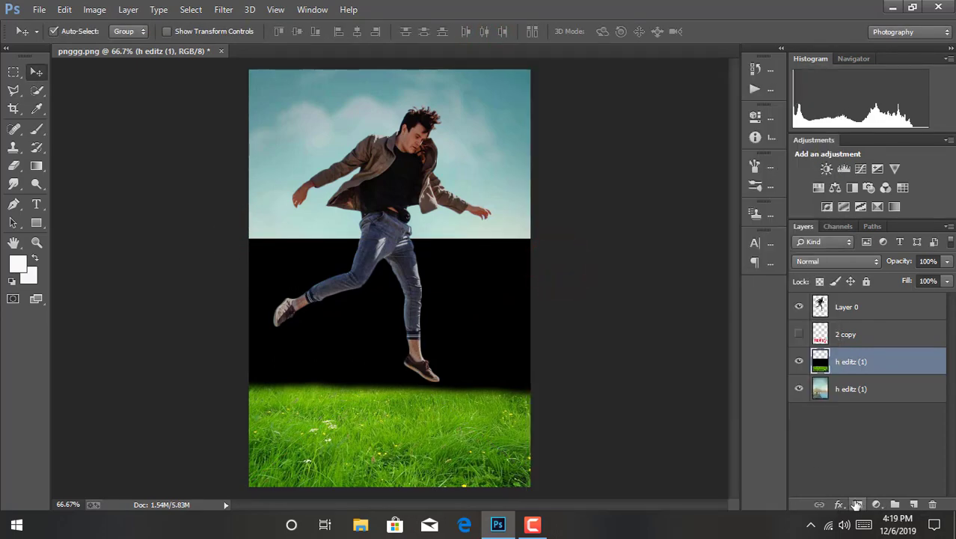
left_click(855, 505)
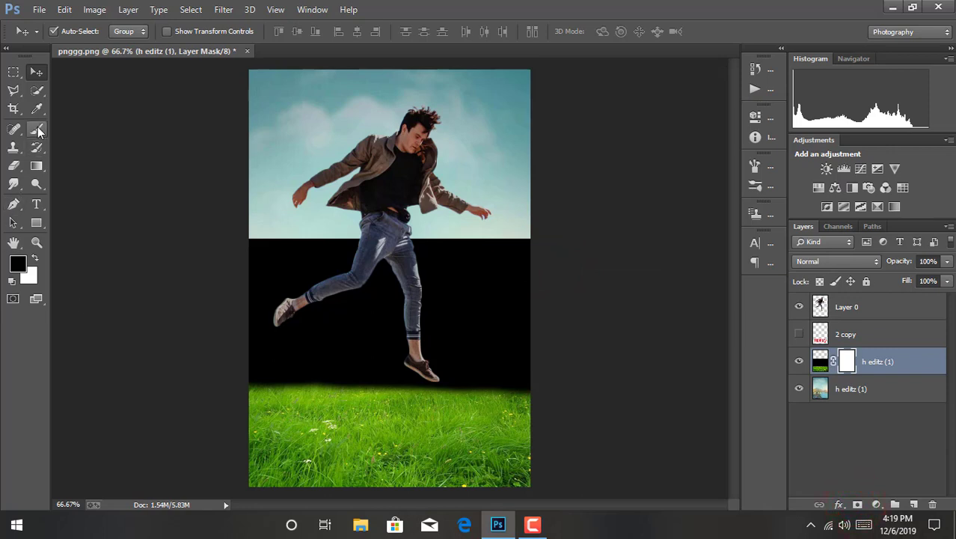
Draw black-to-white gradients down the grass mask, fading it just above the grass line.
left_click(36, 165)
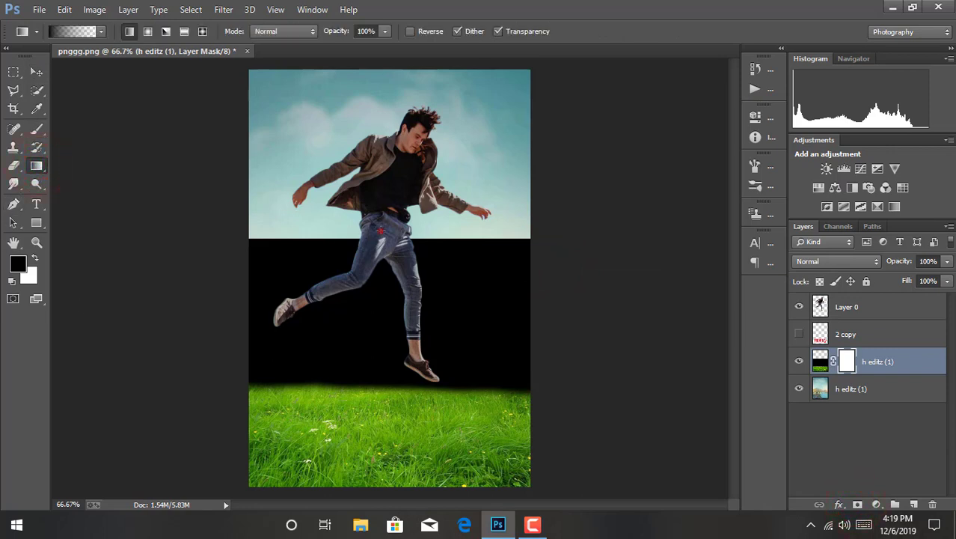
left_click_drag(379, 232, 378, 386)
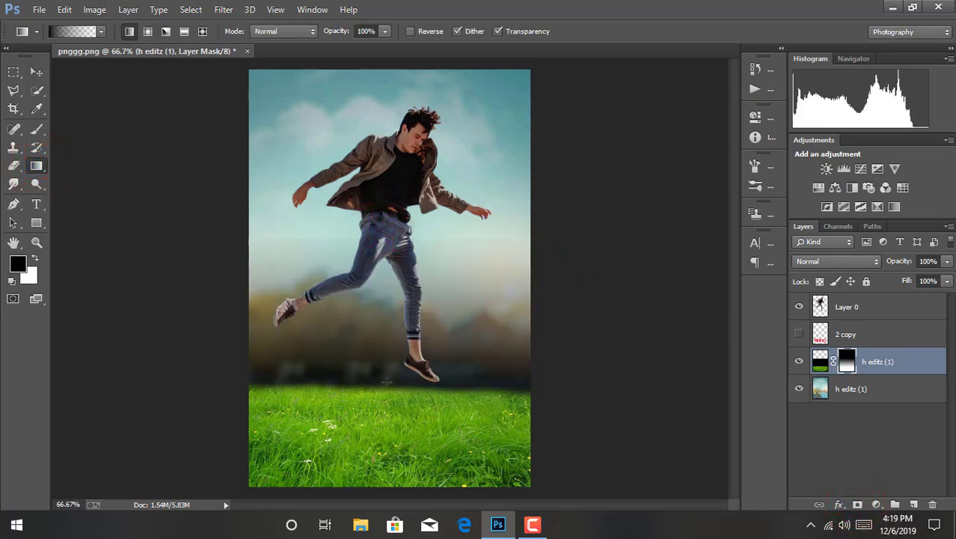
left_click_drag(387, 313, 386, 389)
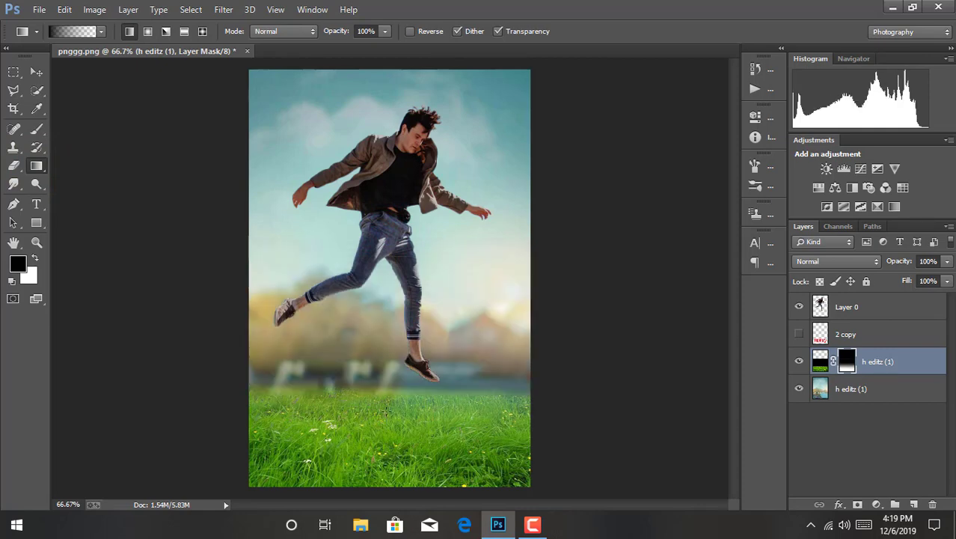
left_click_drag(389, 349, 382, 413)
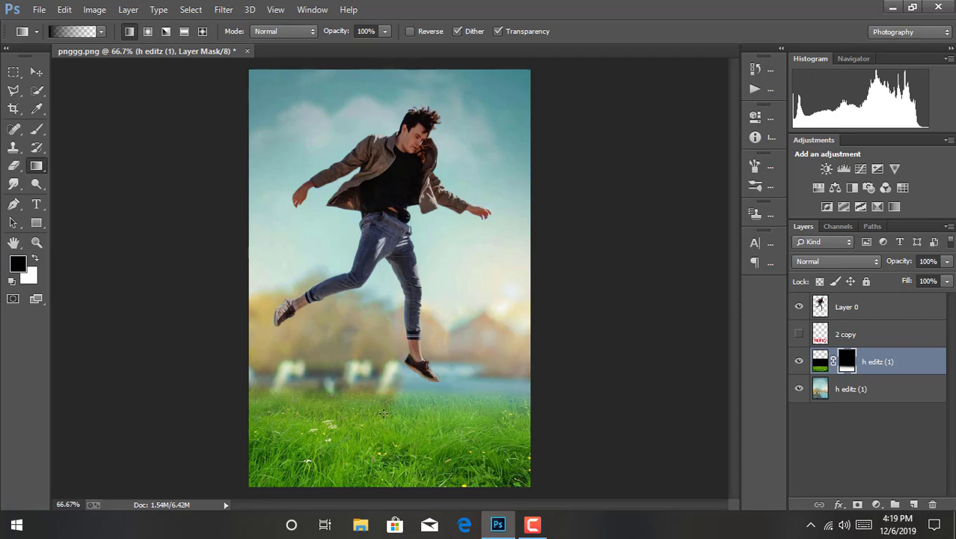
Show the 2020 dice and scale the grass layer's pixels to about 115.67%.
left_click(798, 333)
left_click(875, 365)
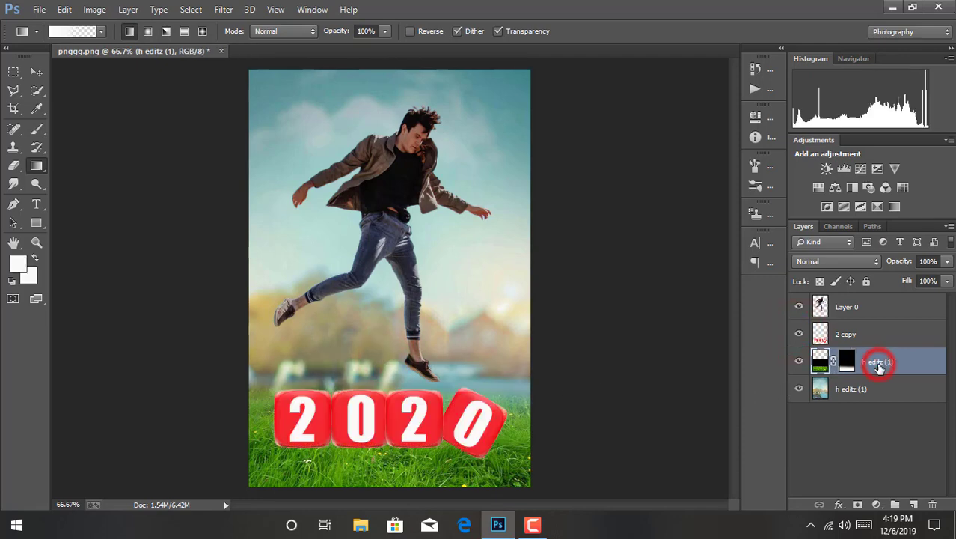
key("ctrl+t")
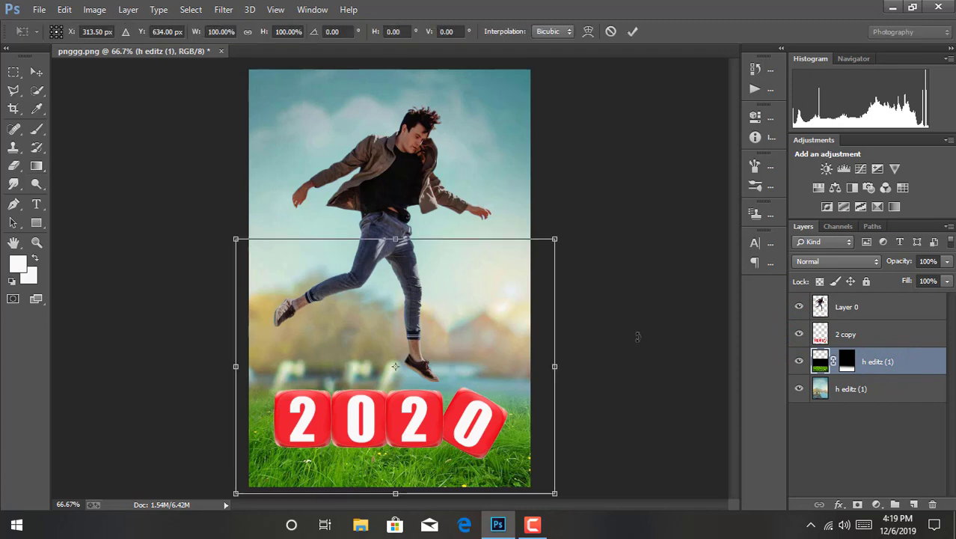
left_click_drag(558, 237, 572, 222)
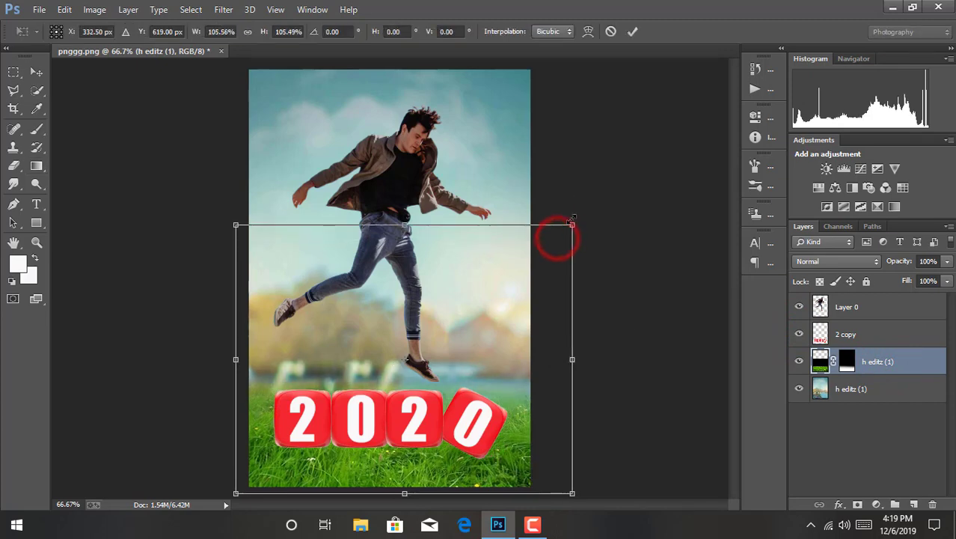
left_click_drag(234, 223, 213, 200)
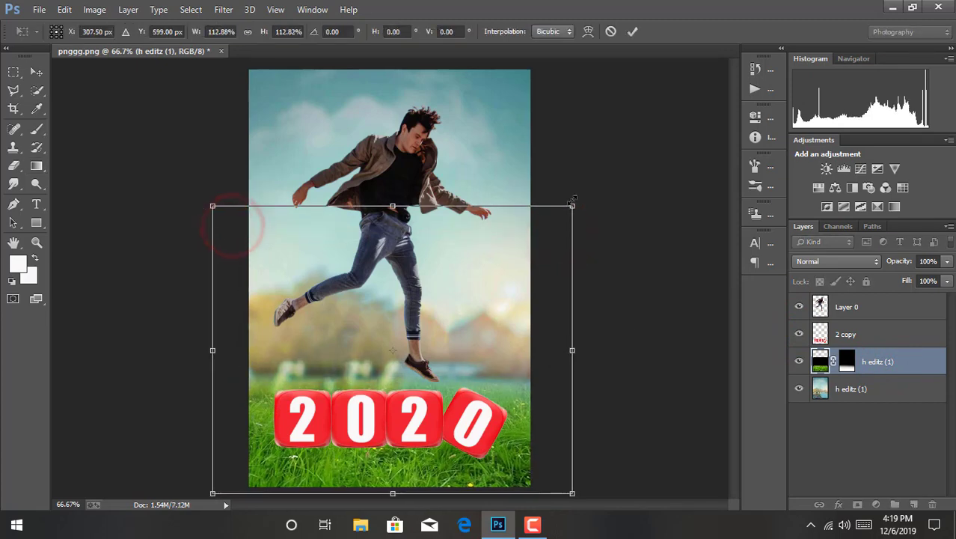
left_click_drag(573, 201, 588, 193)
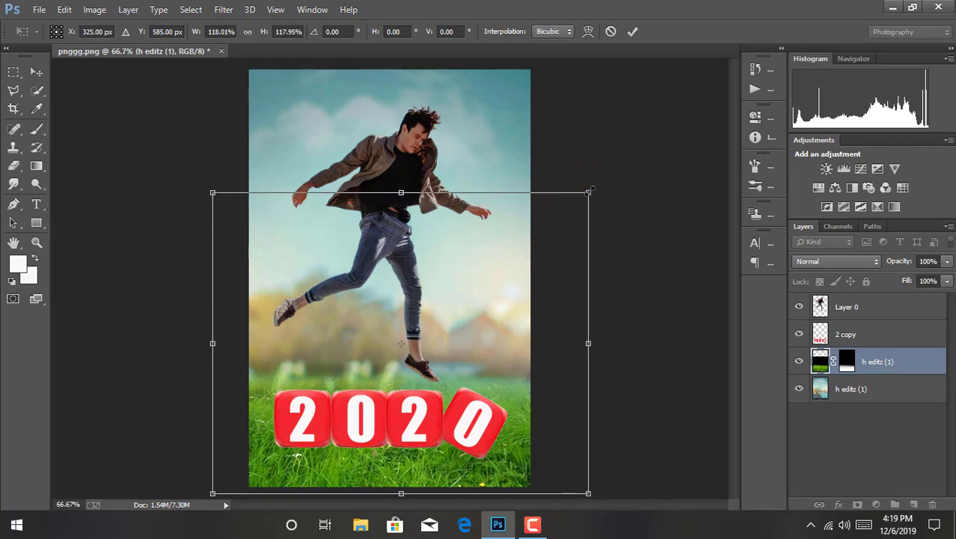
left_click_drag(589, 194, 582, 200)
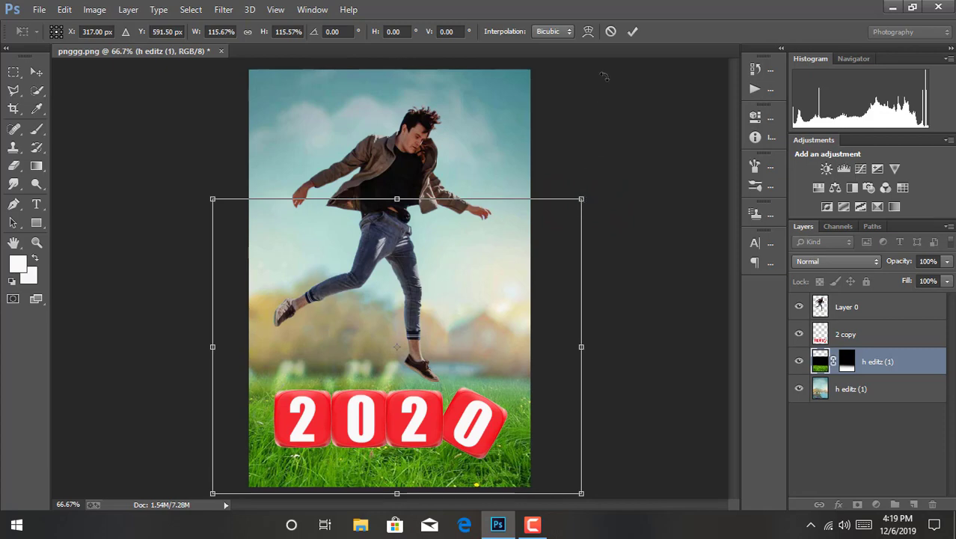
left_click(633, 38)
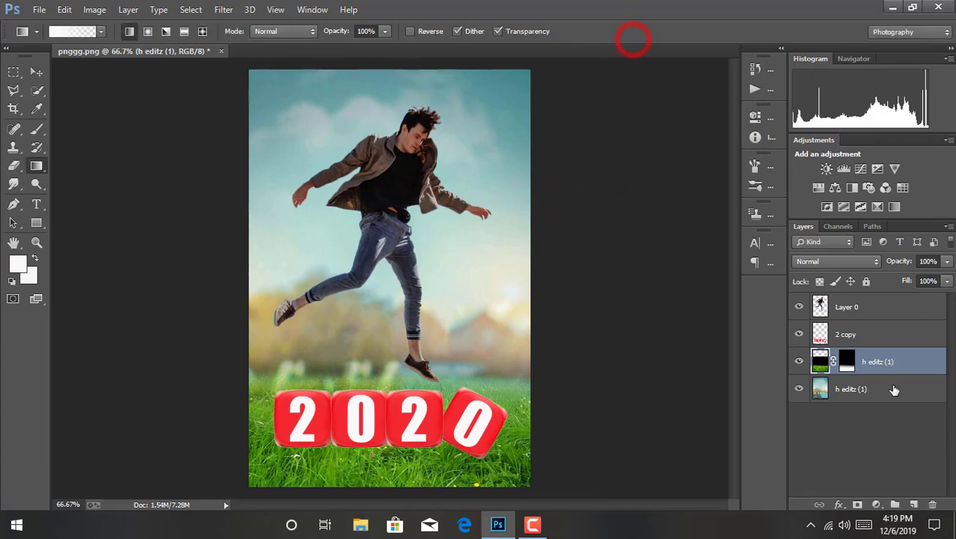
With the 2 copy layer selected, place the linked image h editz (2).
left_click(878, 313)
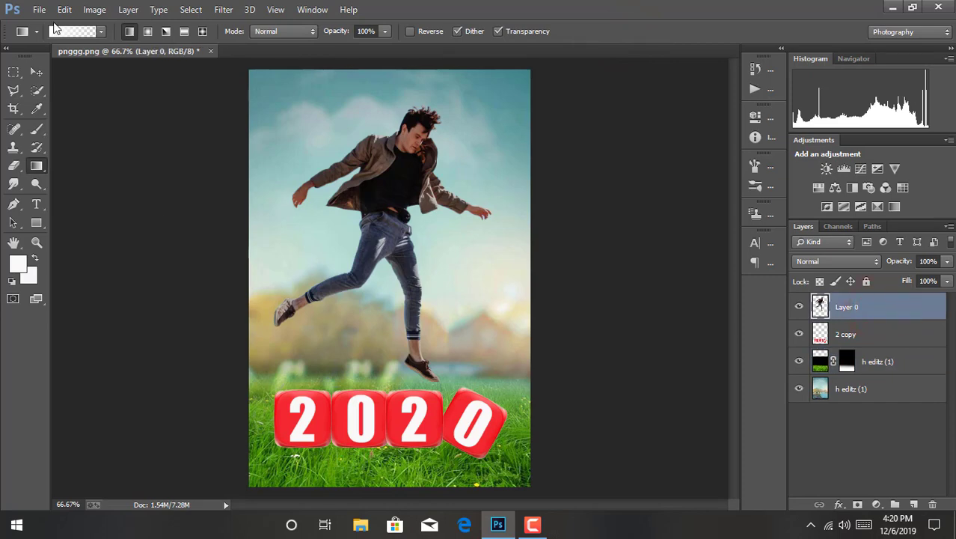
left_click(853, 335)
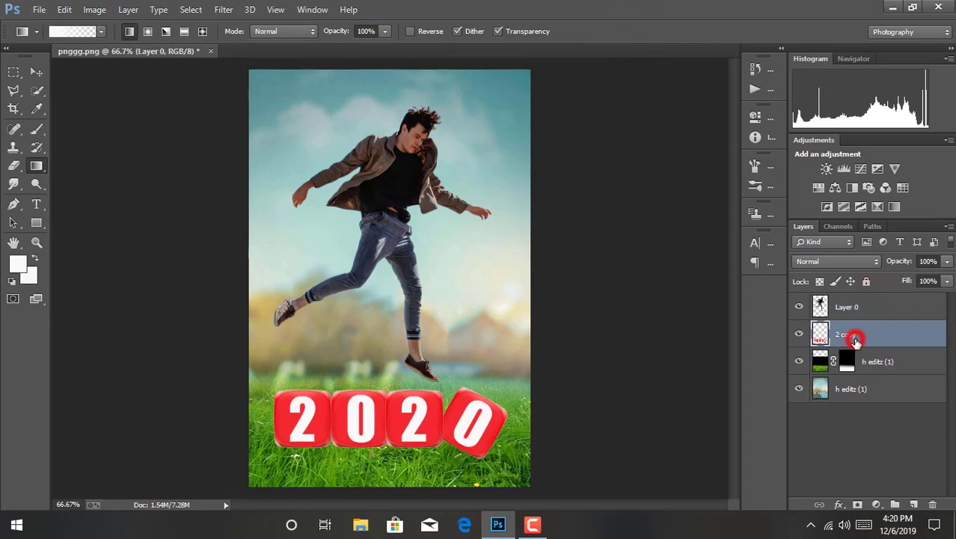
left_click(39, 9)
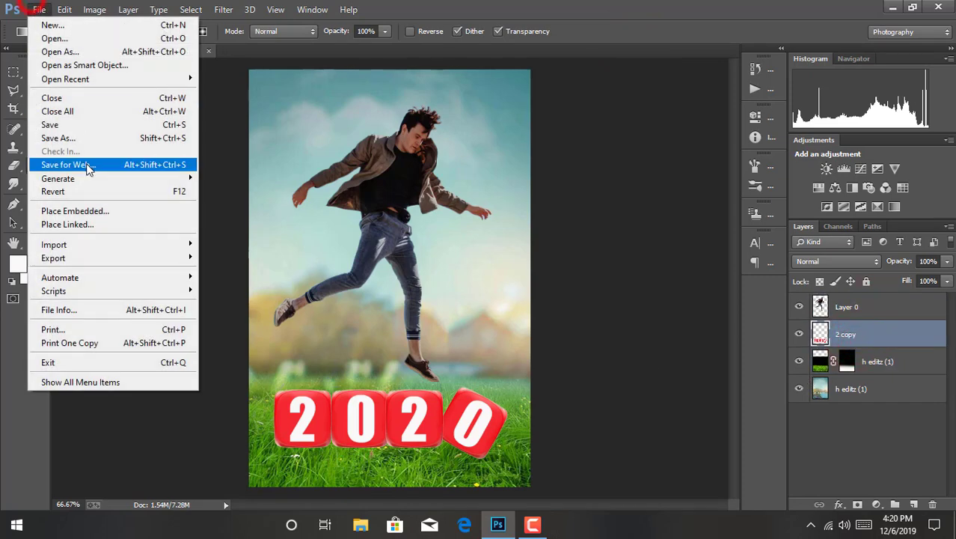
left_click(93, 221)
scroll(243, 254, "down", 2)
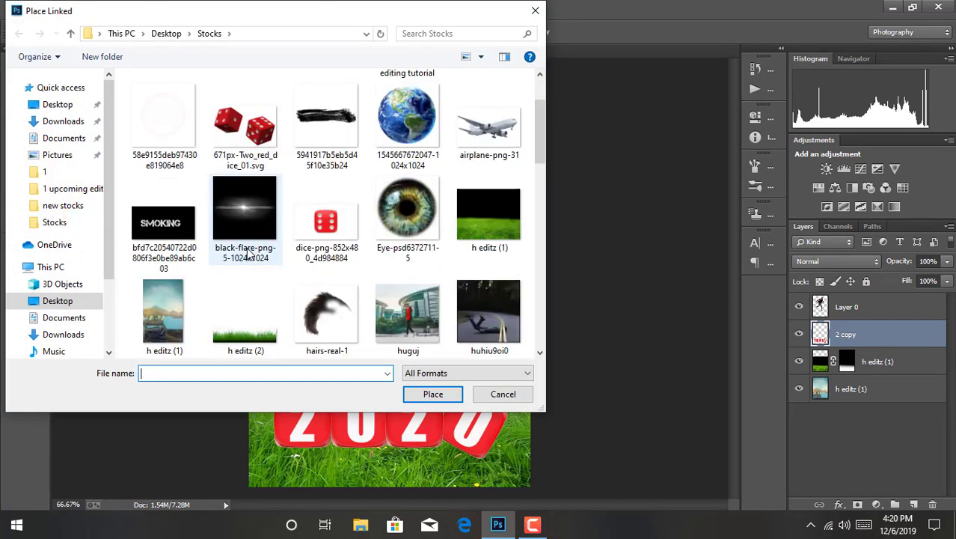
scroll(243, 254, "down", 3)
left_click(243, 157)
double_click(243, 159)
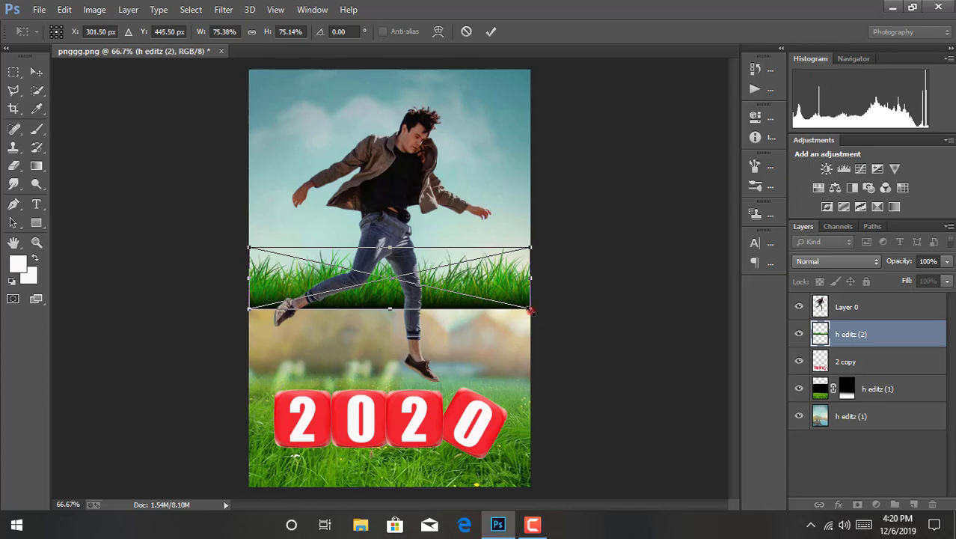
Scale the new grass to about 118% and move it down over the dice's lower edge.
left_click_drag(531, 310, 644, 333)
left_click_drag(246, 334, 216, 340)
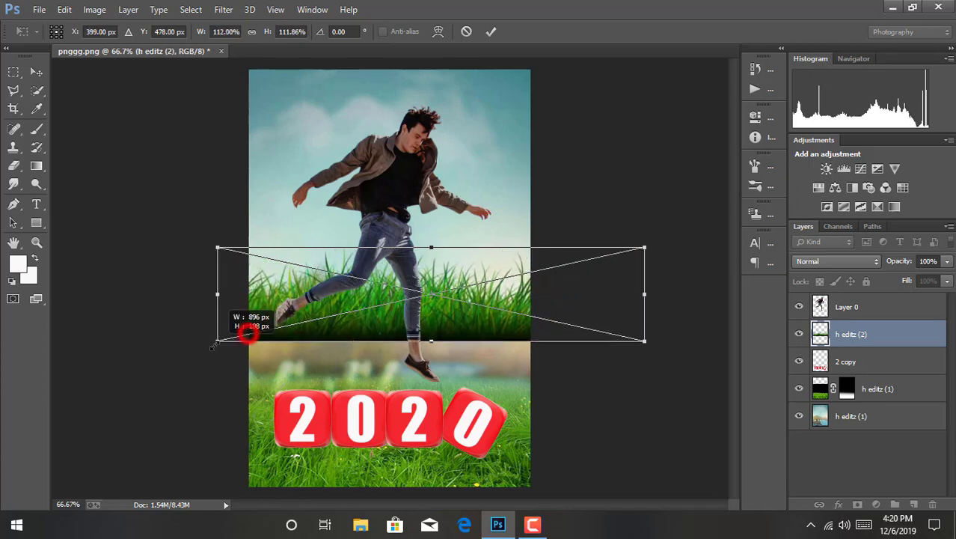
left_click_drag(429, 314, 420, 466)
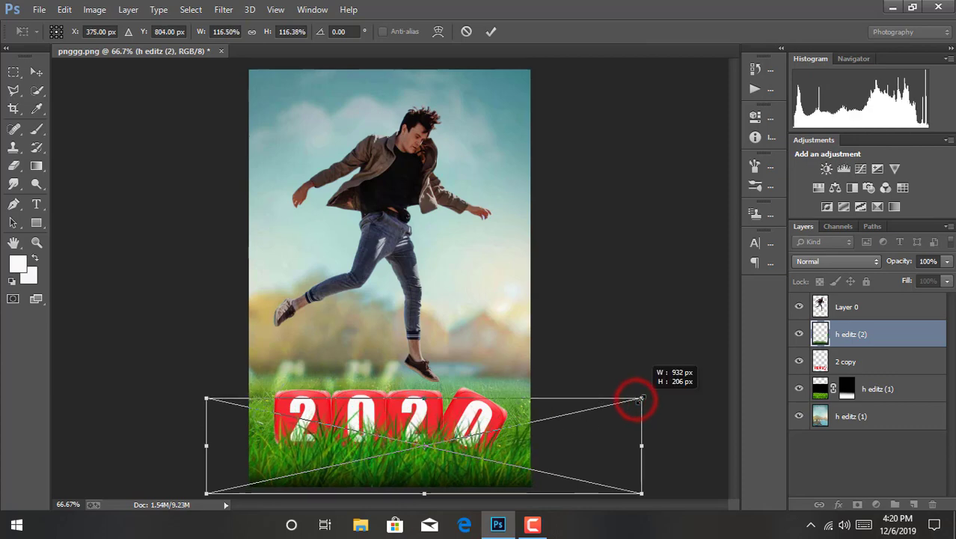
left_click_drag(636, 399, 641, 397)
left_click_drag(205, 395, 199, 396)
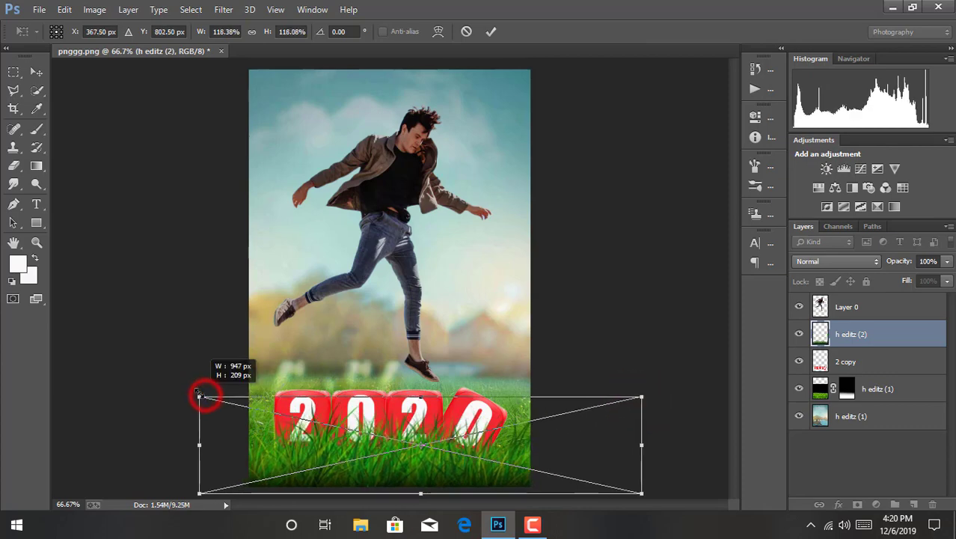
left_click(490, 31)
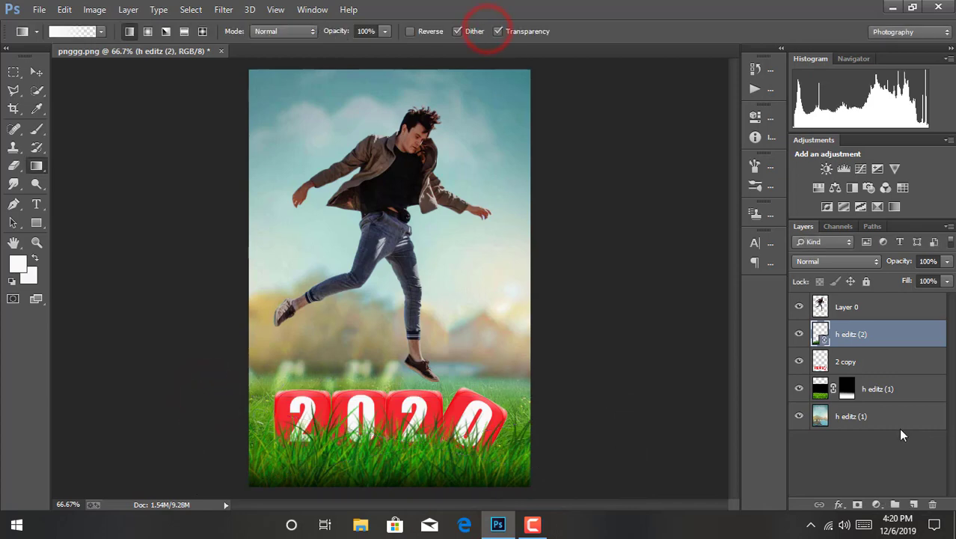
Enlarge the 2020 dice to about 106% and nudge them up and left.
left_click(867, 371)
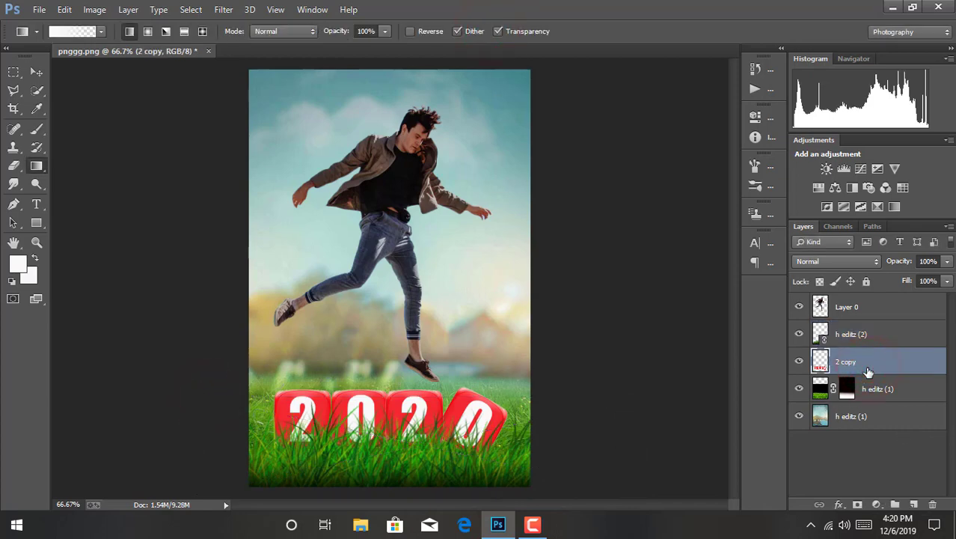
key("ctrl+t")
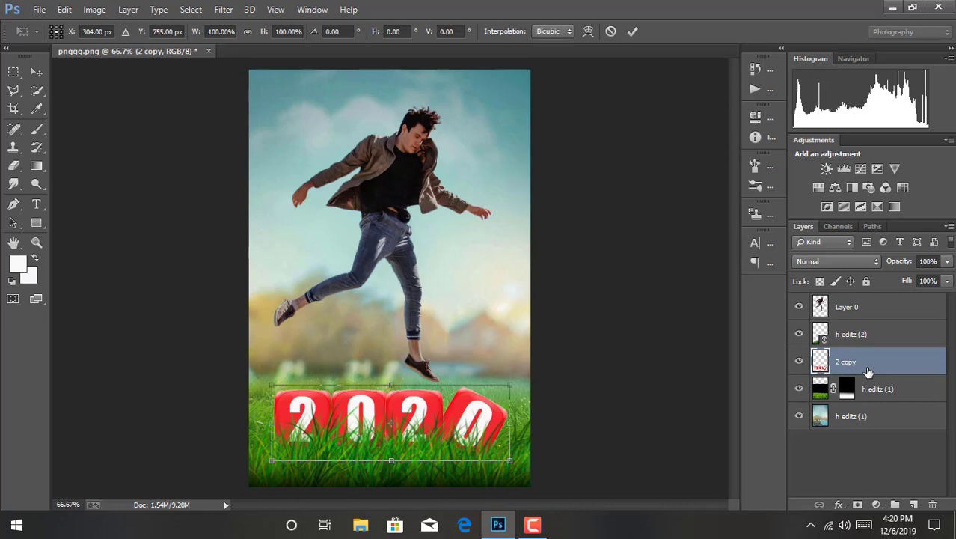
left_click_drag(510, 383, 527, 379)
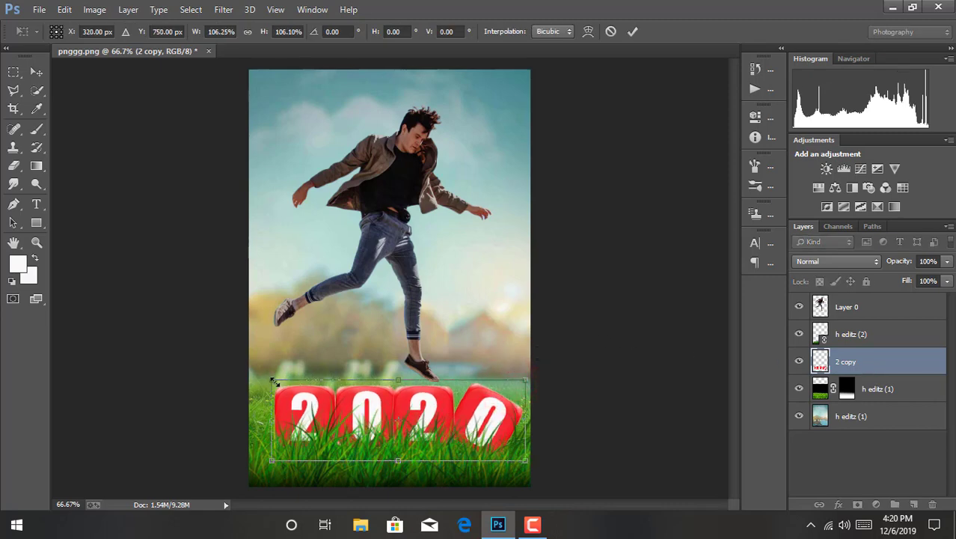
key("Left")
key("Left")
key("Left")
key("Left")
key("Left")
key("Left")
key("Left")
key("Left")
key("Left")
key("Left")
key("Left")
key("Left")
key("Up")
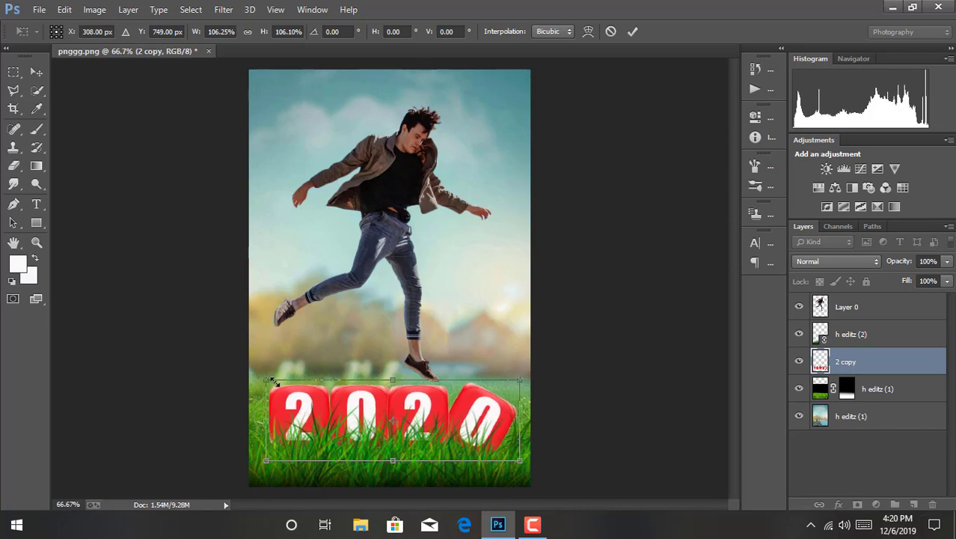
key("Up")
key("Up")
key("Up")
key("Up")
key("Up")
key("Up")
key("Up")
key("Up")
key("Left")
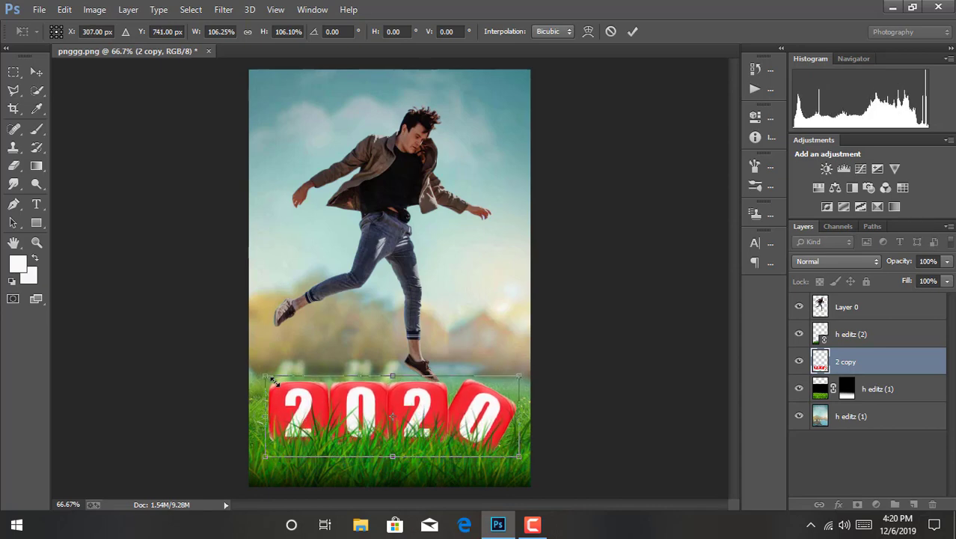
key("Left")
key("Left")
key("Up")
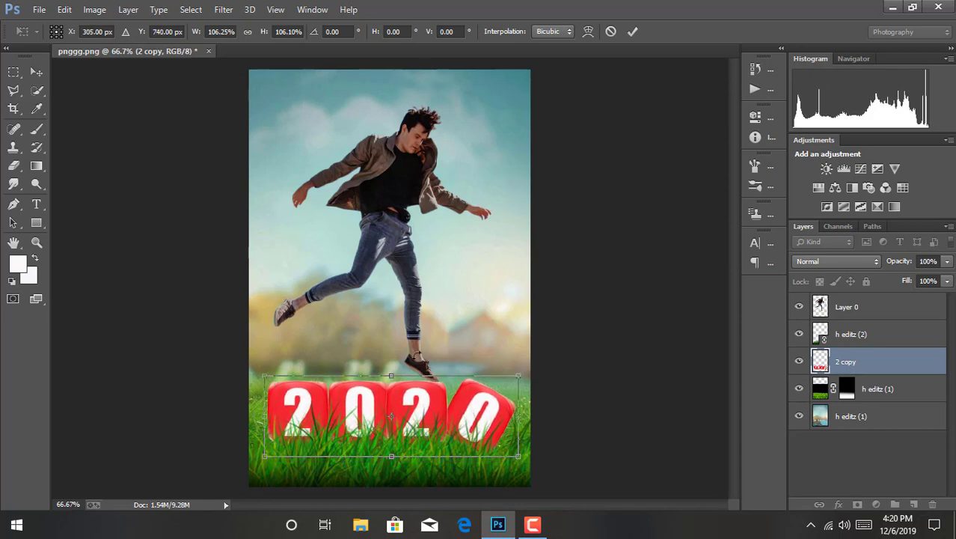
left_click(631, 31)
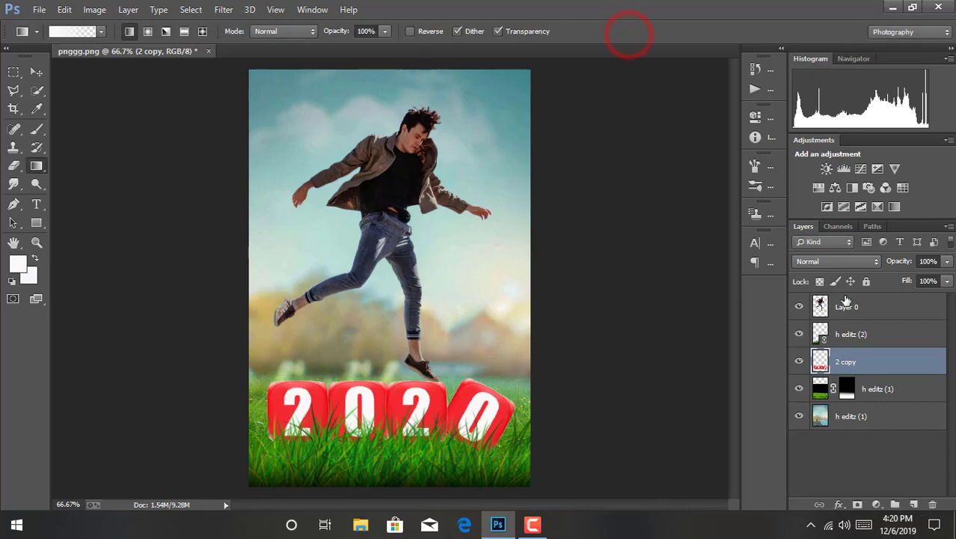
Shrink the jumping man on Layer 0 to about 93%.
left_click(866, 311)
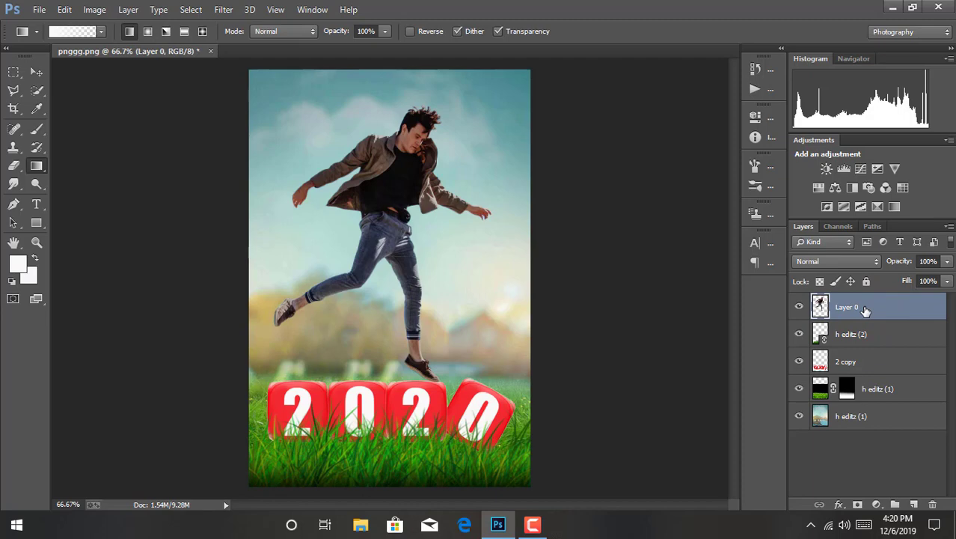
key("ctrl+t")
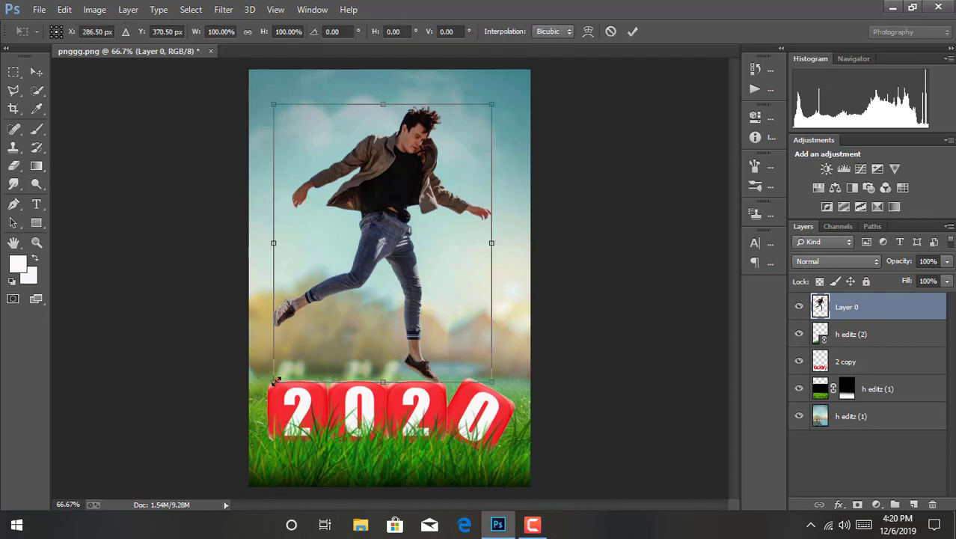
left_click_drag(274, 383, 283, 369)
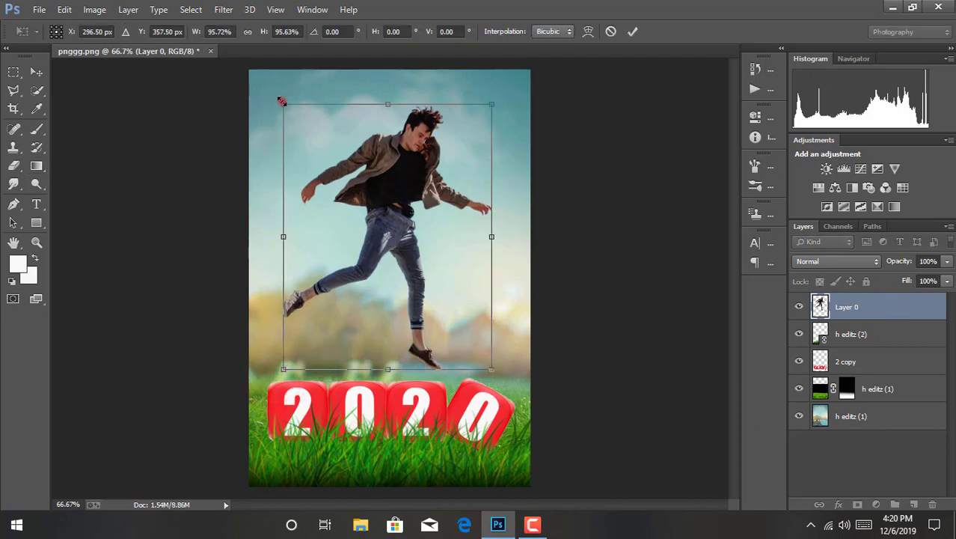
left_click_drag(281, 102, 291, 107)
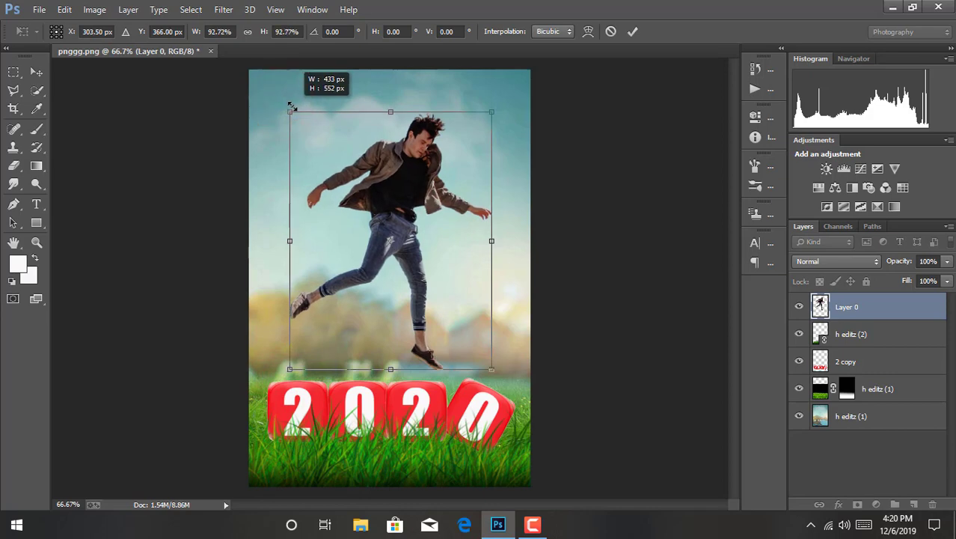
left_click(632, 31)
key("g")
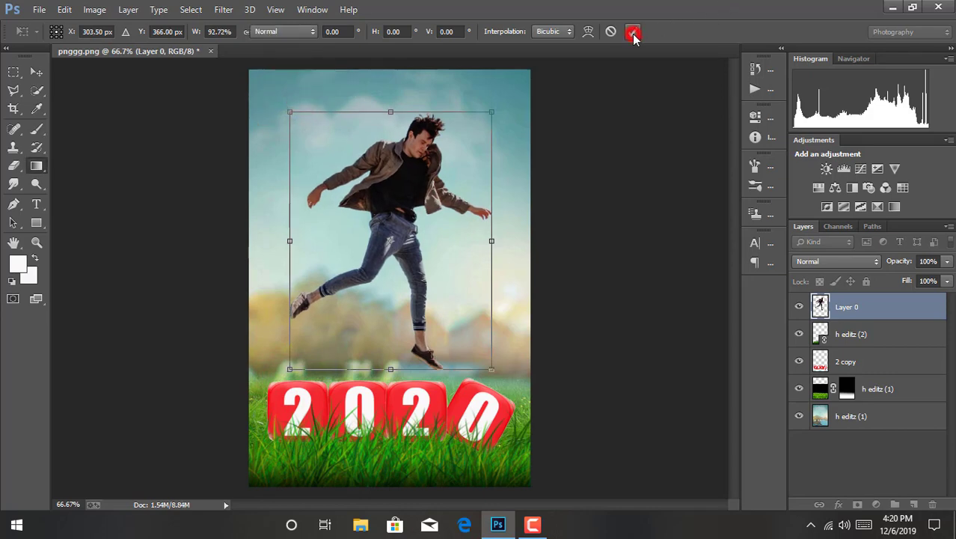
Shrink the 2020 dice layer to about 94%.
left_click(865, 372)
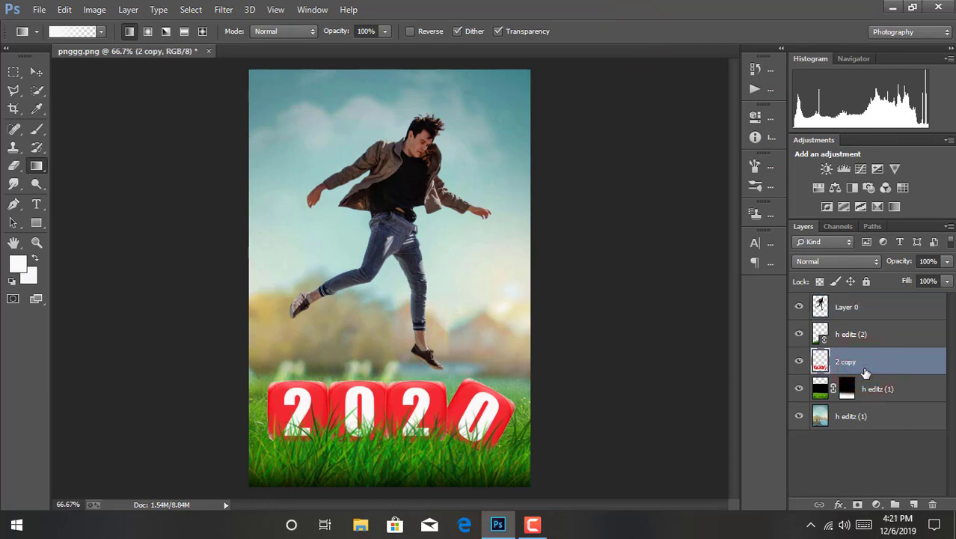
key("ctrl+t")
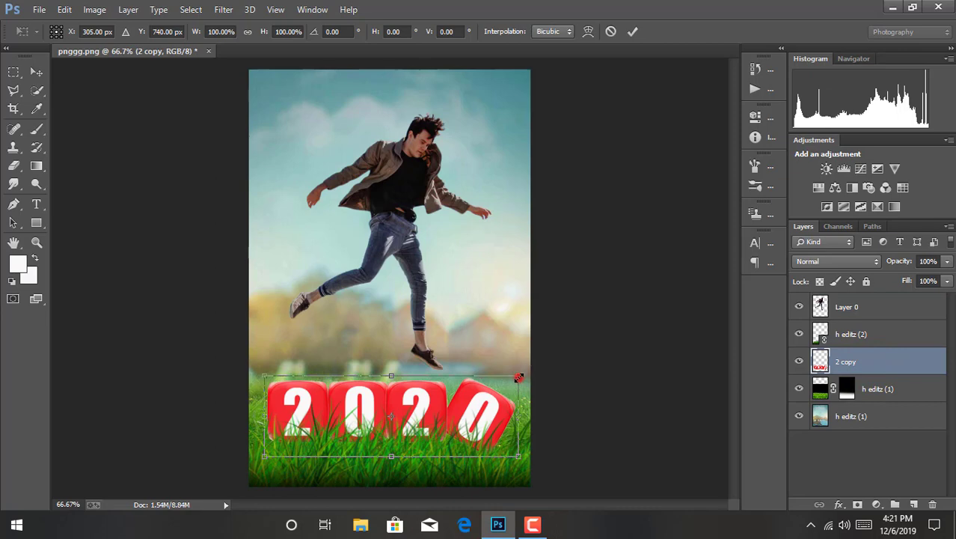
left_click_drag(518, 378, 509, 377)
left_click_drag(266, 378, 274, 380)
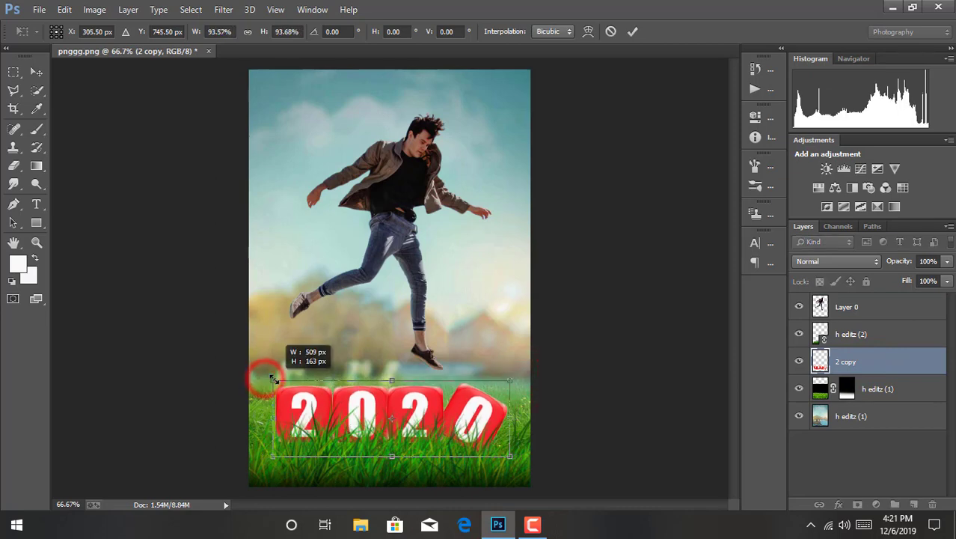
left_click(631, 33)
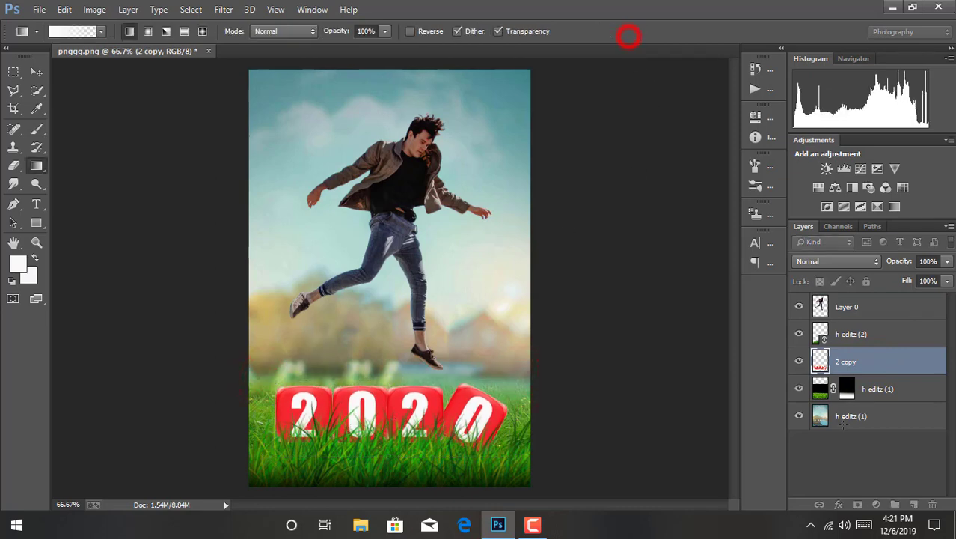
Crop the left and right edges inward to remove the transparent side strips.
left_click(13, 109)
left_click_drag(247, 280, 253, 282)
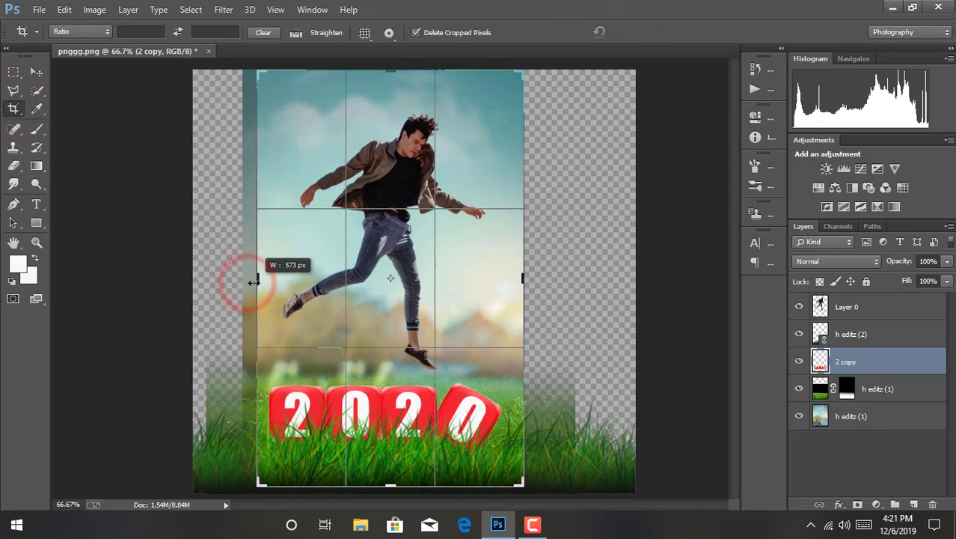
left_click_drag(527, 285, 519, 285)
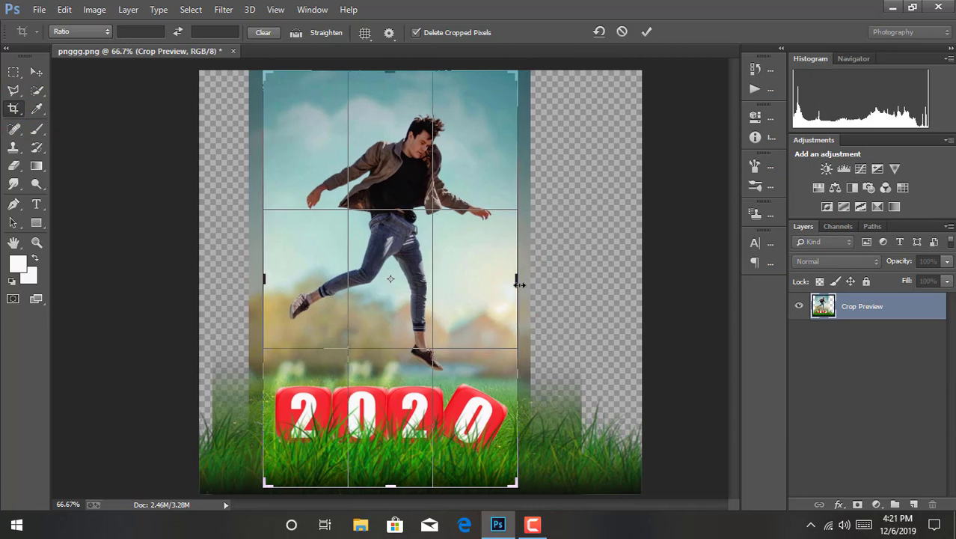
left_click(520, 283)
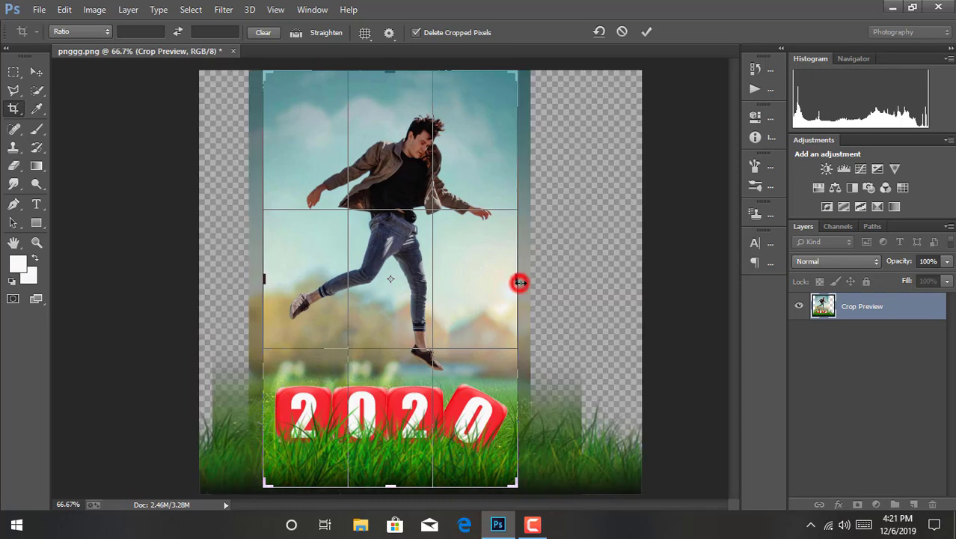
left_click(646, 34)
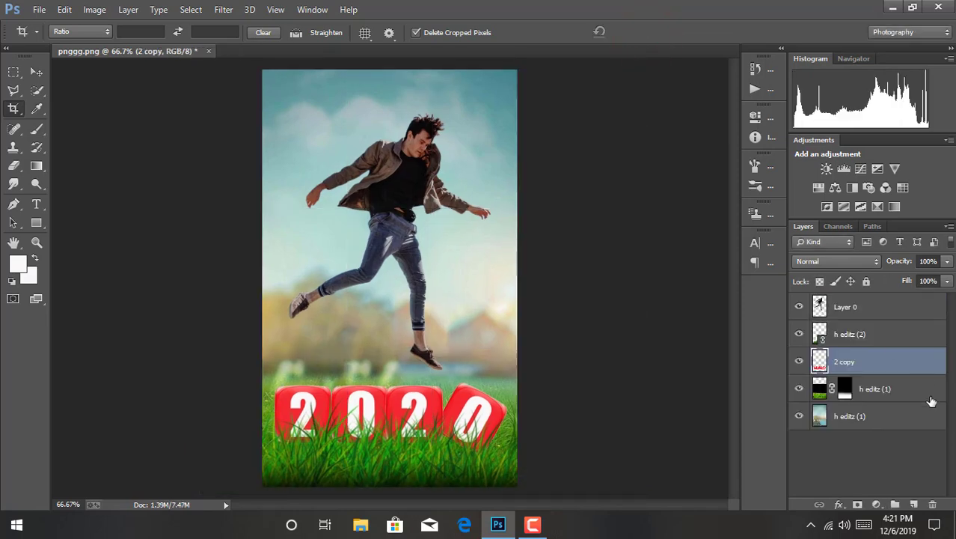
left_click(878, 406)
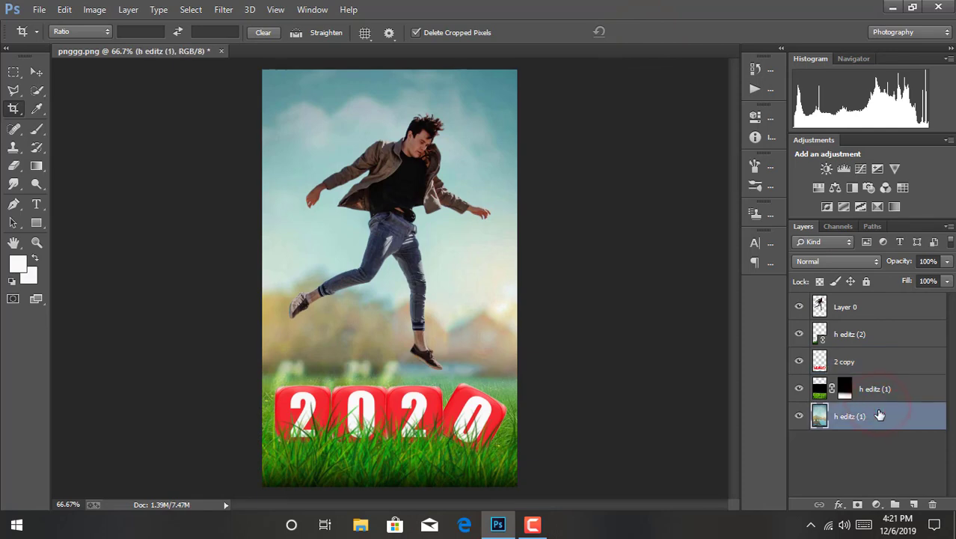
Merge the layers from h editz (1) up to h editz (2), including grass and dice, into one.
left_click(879, 388, "shift")
left_click(880, 361, "shift")
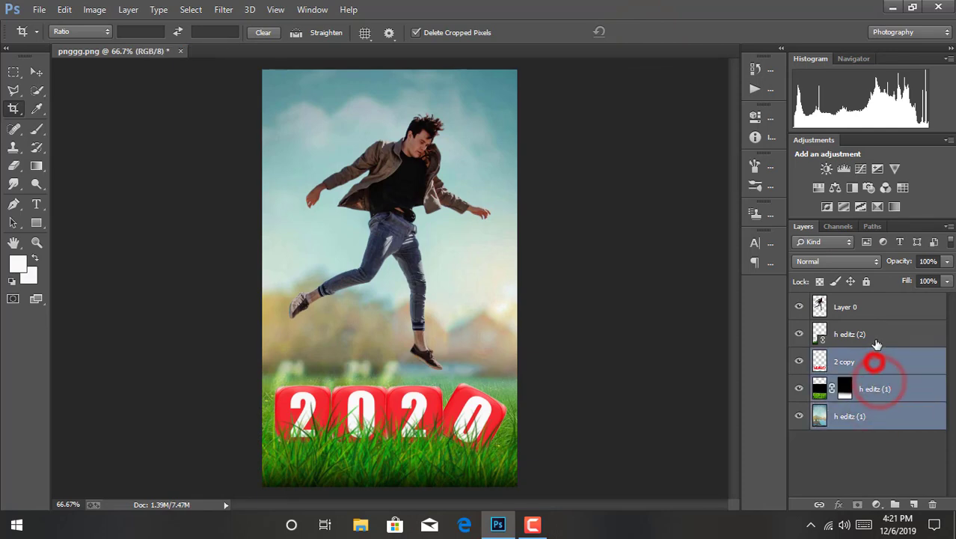
left_click(879, 335, "shift")
right_click(877, 341)
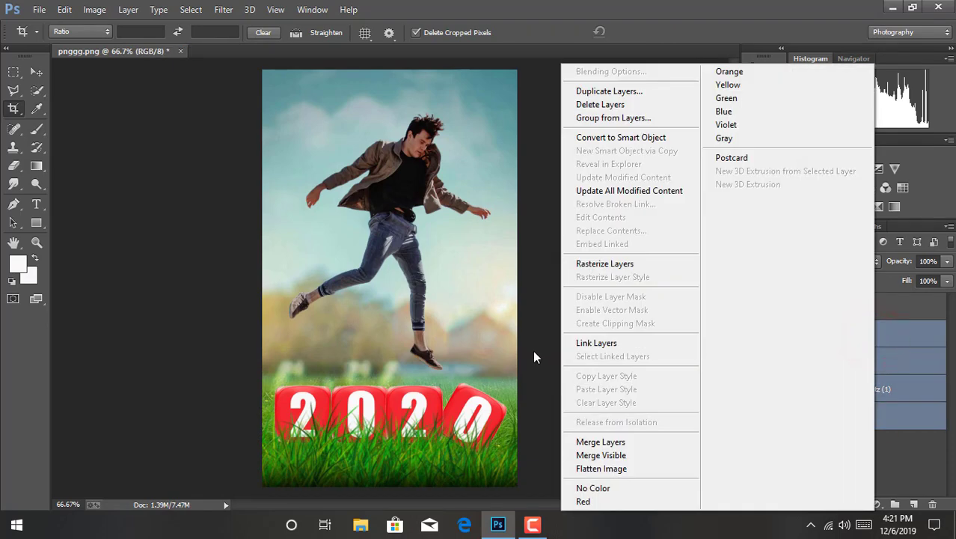
left_click(623, 440)
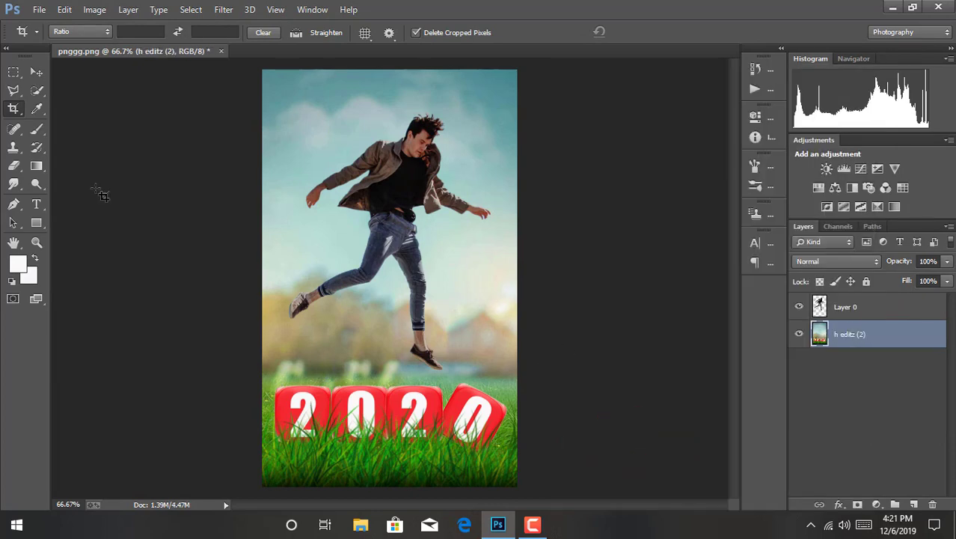
left_click(36, 72)
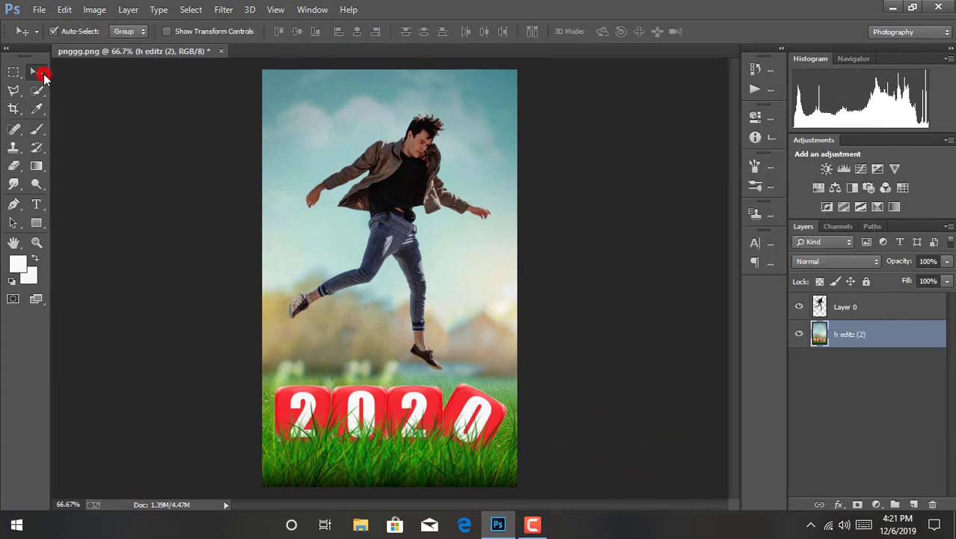
Open the Camera Raw Filter on the background and set Clarity +34, Blacks +18, Whites -23, Highlights +23.
left_click(224, 9)
left_click(266, 90)
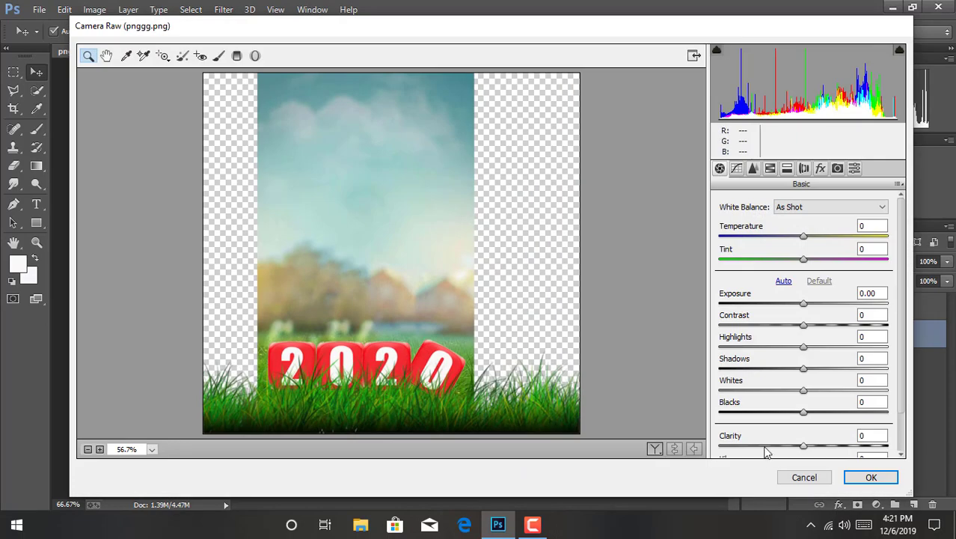
left_click_drag(802, 446, 832, 446)
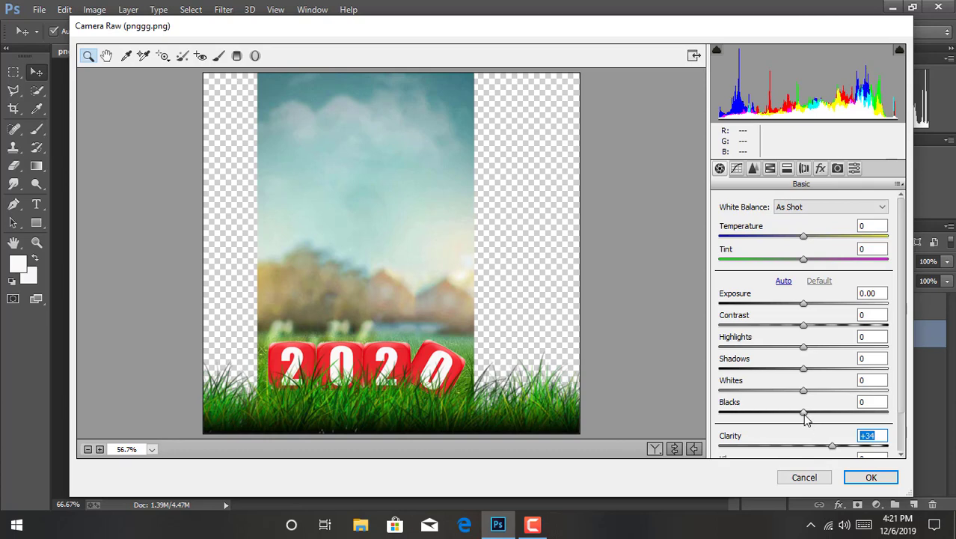
mouse_move(803, 413)
left_mouse_down()
mouse_move(820, 420)
mouse_move(783, 390)
left_mouse_up()
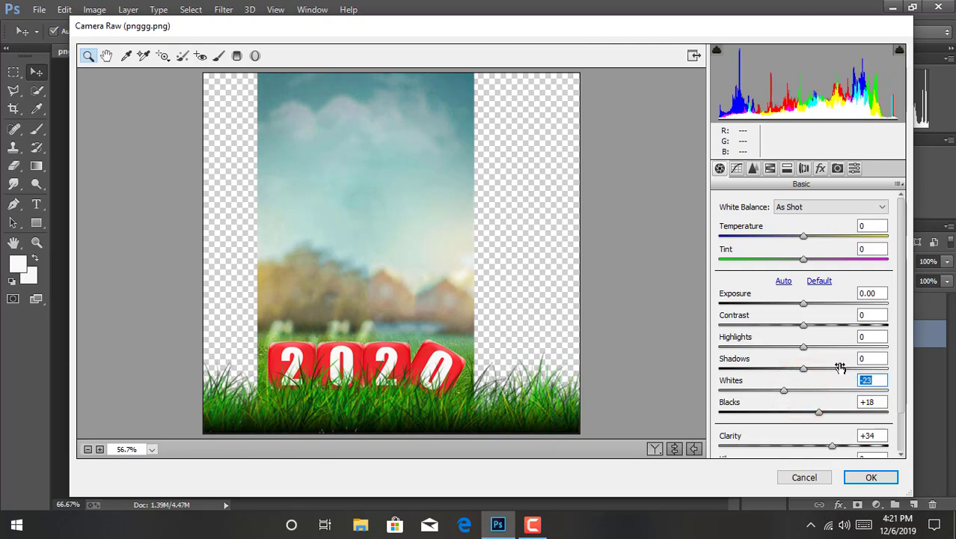
left_click(804, 368)
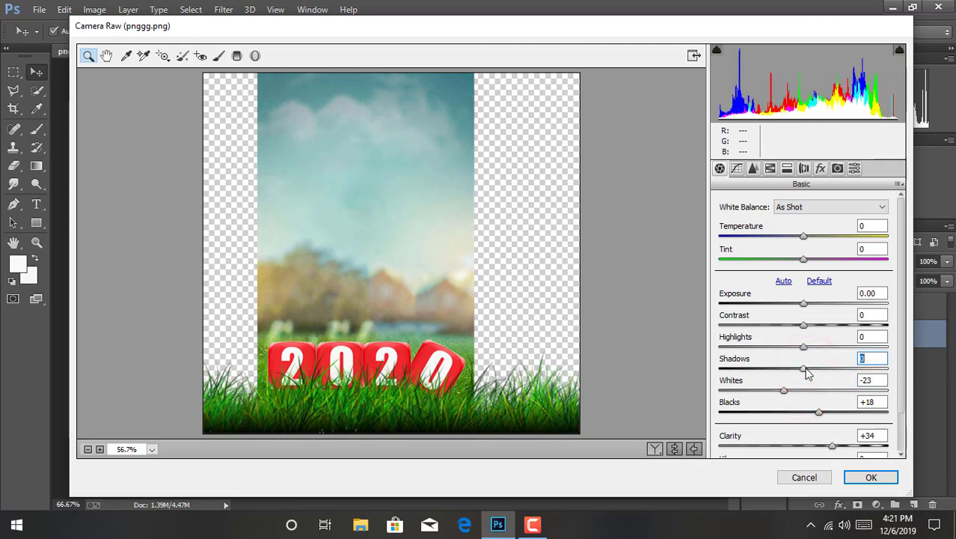
left_click_drag(802, 349, 821, 349)
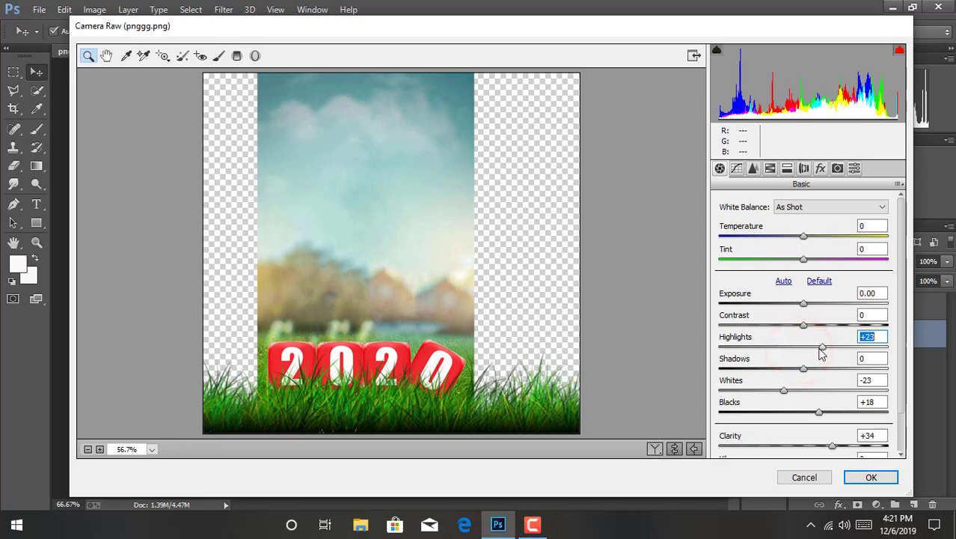
left_click(736, 168)
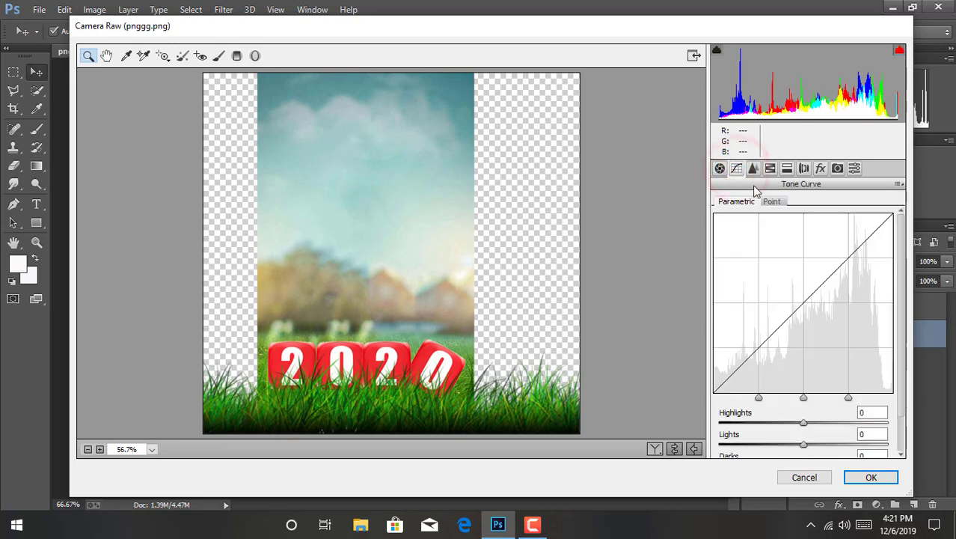
Set luminance noise reduction to 50, shift the Greens hue to +31, and nudge the Oranges hue slightly negative.
left_click(753, 168)
left_click_drag(720, 341, 811, 341)
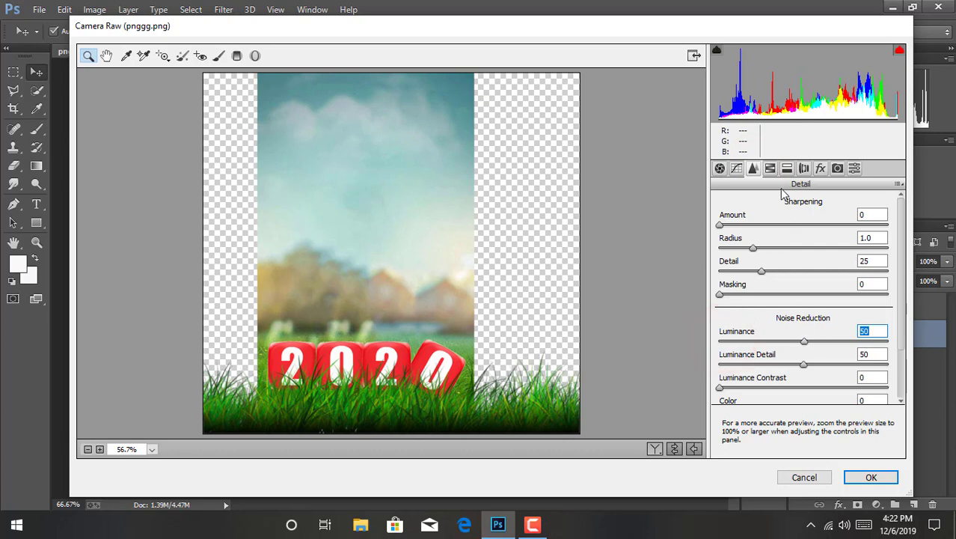
left_click(769, 169)
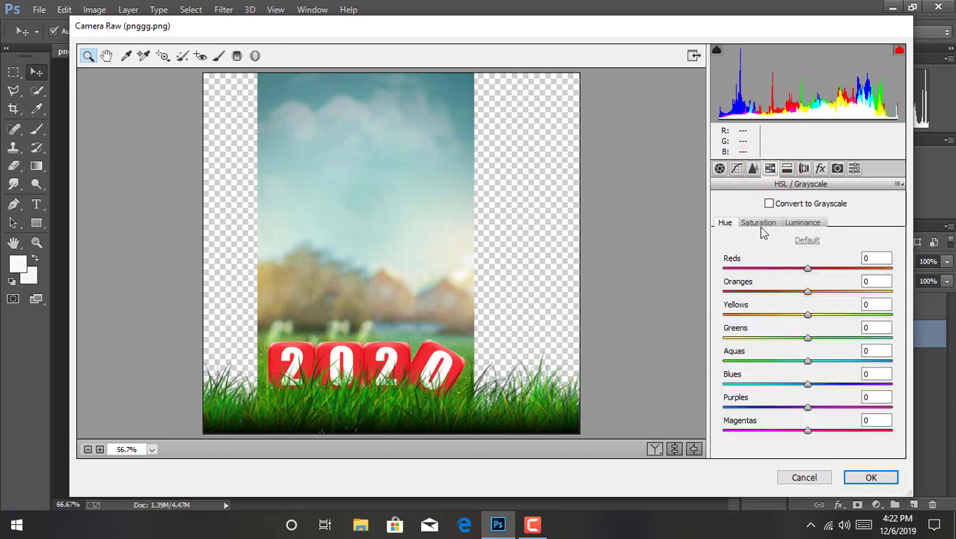
left_click_drag(807, 337, 834, 337)
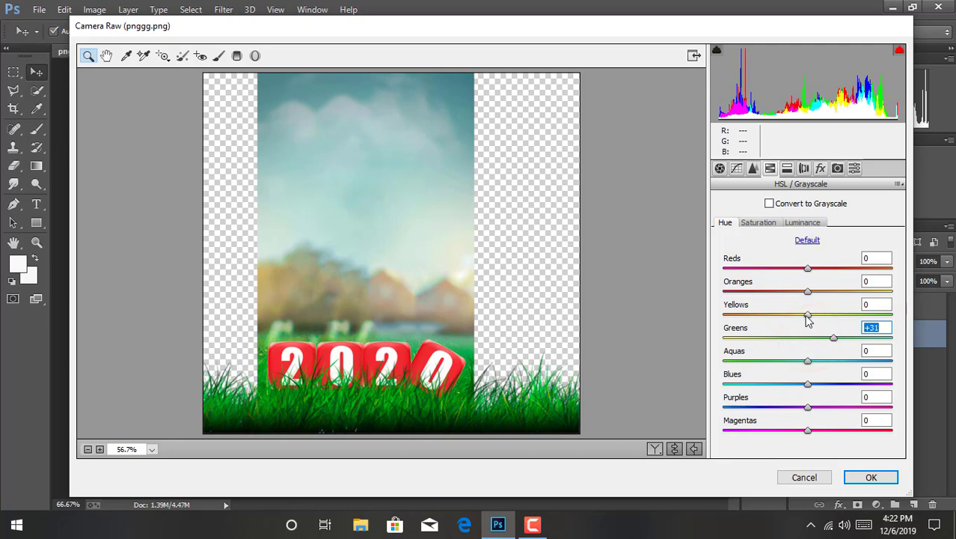
left_click_drag(807, 291, 797, 290)
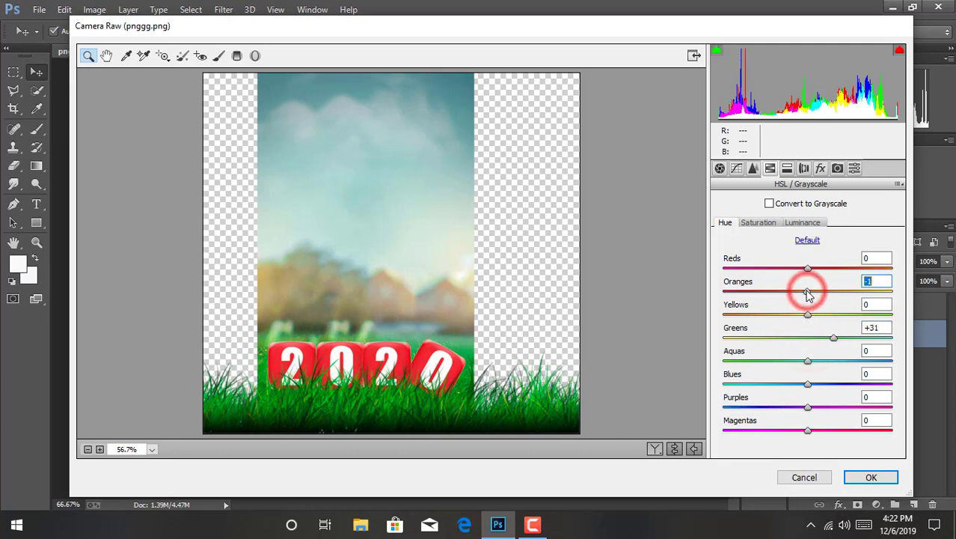
Boost the Aquas and Greens saturation, then darken the luminance to Blues -30 and Aquas -23.
left_click(768, 222)
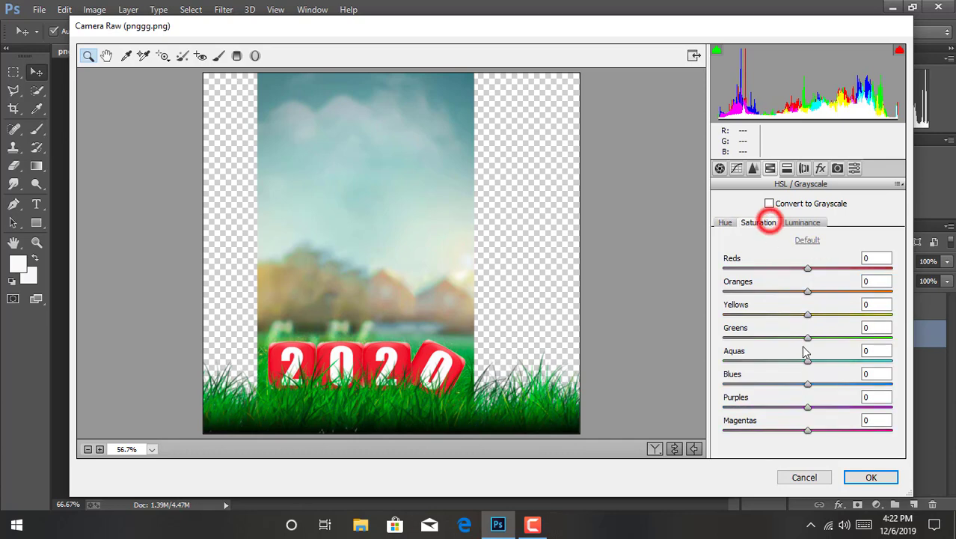
mouse_move(807, 361)
left_mouse_down()
mouse_move(839, 363)
mouse_move(820, 386)
mouse_move(862, 387)
mouse_move(862, 362)
left_mouse_up()
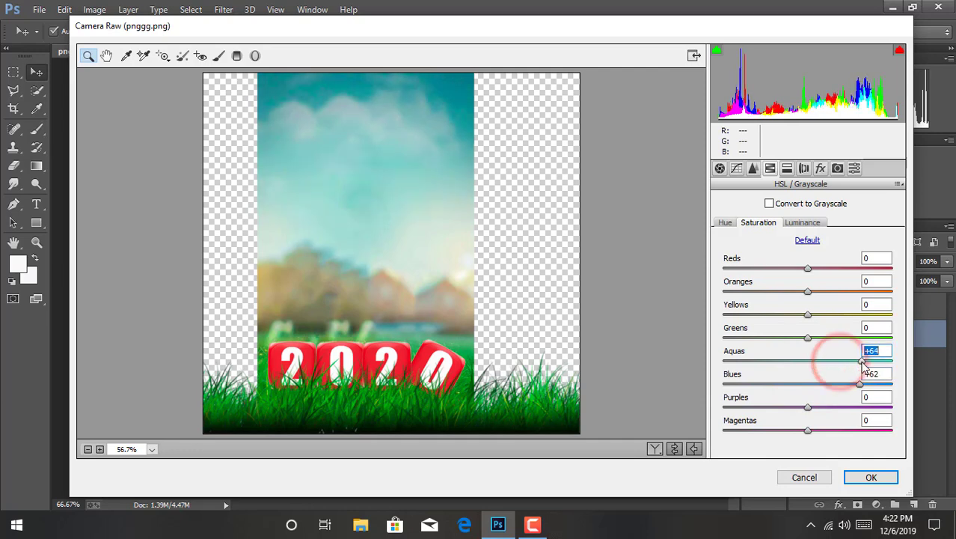
left_click_drag(807, 336, 843, 336)
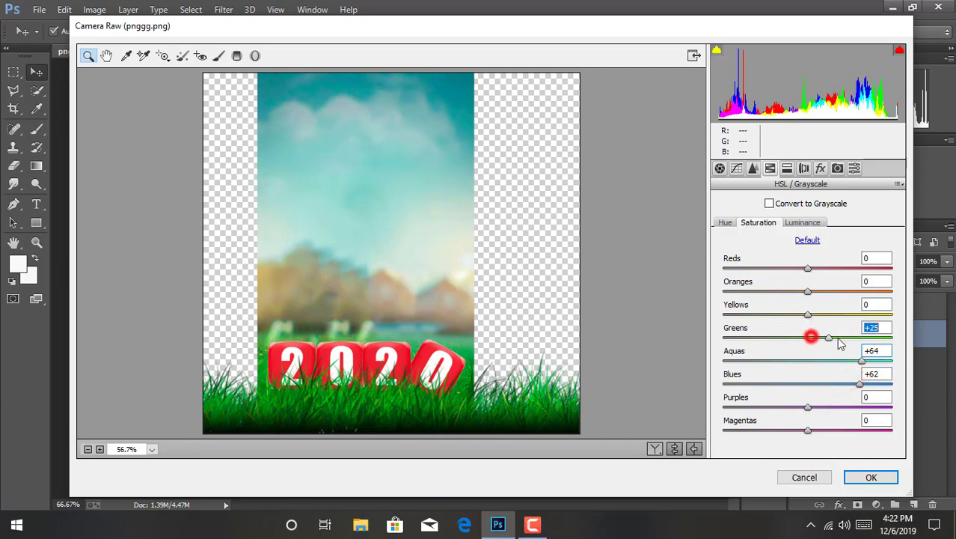
left_click(803, 222)
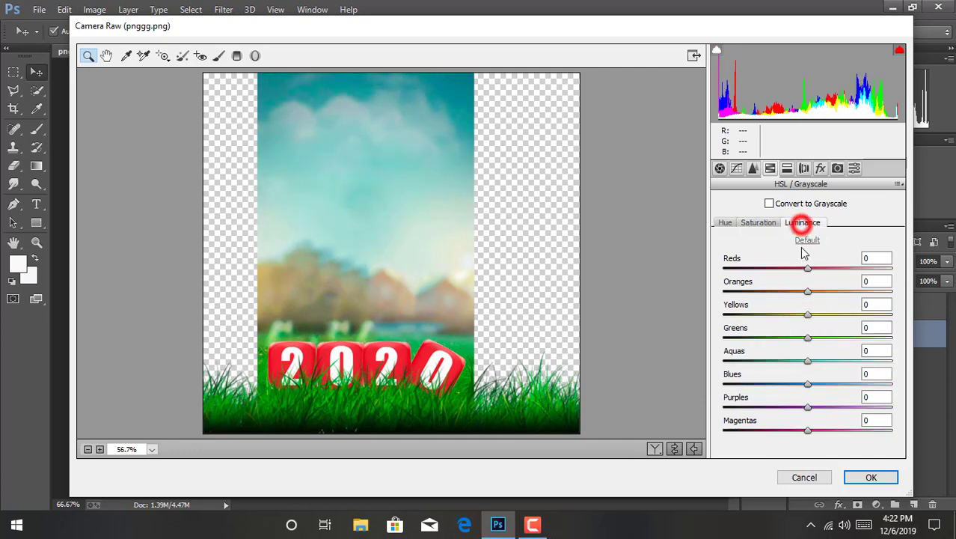
left_click(808, 385)
mouse_move(805, 386)
left_mouse_down()
mouse_move(783, 384)
mouse_move(787, 362)
left_mouse_up()
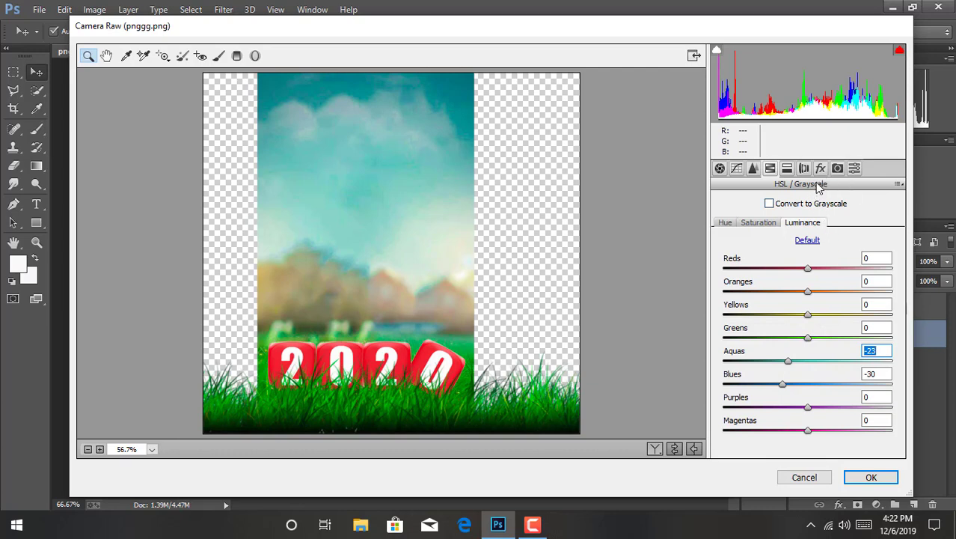
Add a -30 post-crop vignette and apply the Camera Raw grade to the background.
left_click(819, 168)
left_click_drag(807, 350, 783, 349)
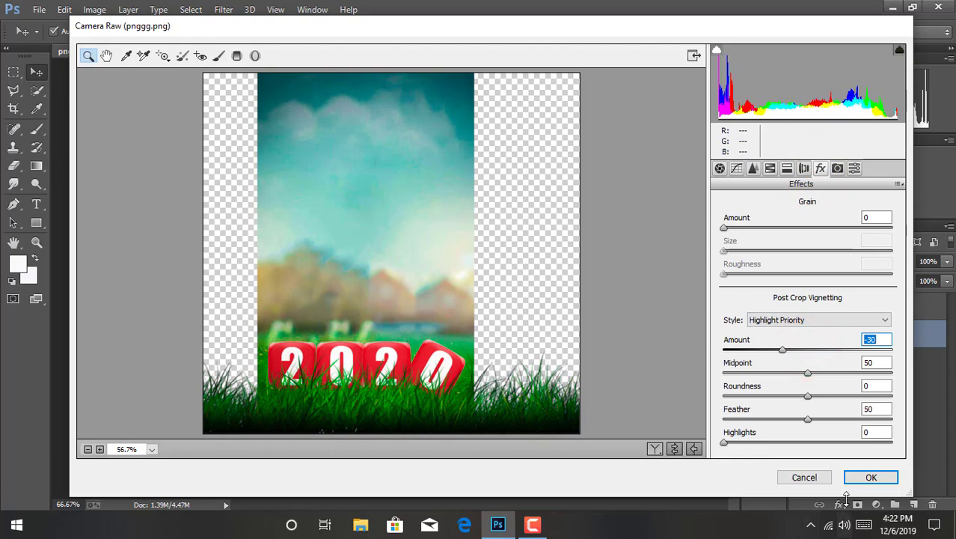
left_click(854, 476)
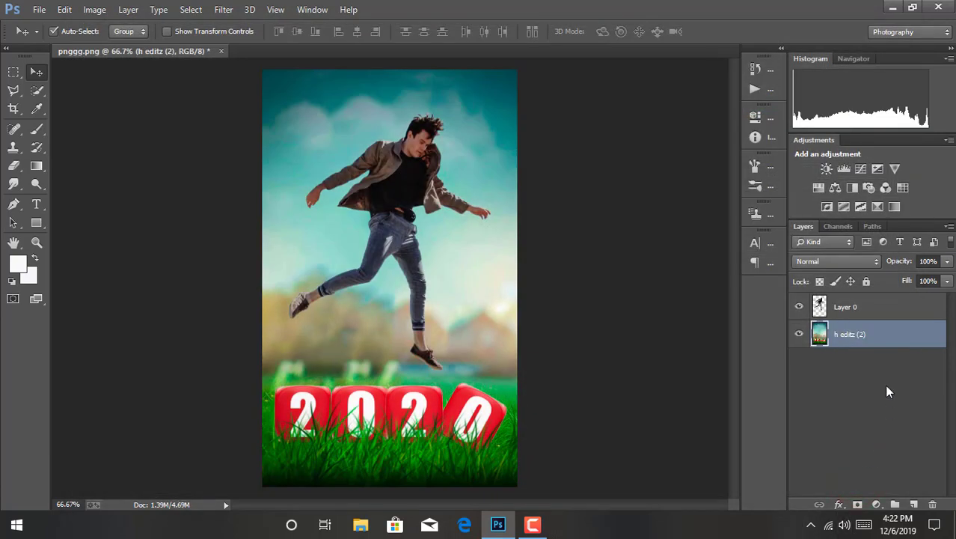
Open the Camera Raw Filter on Layer 0 with an enlarged before/after side-by-side preview.
left_click(854, 309)
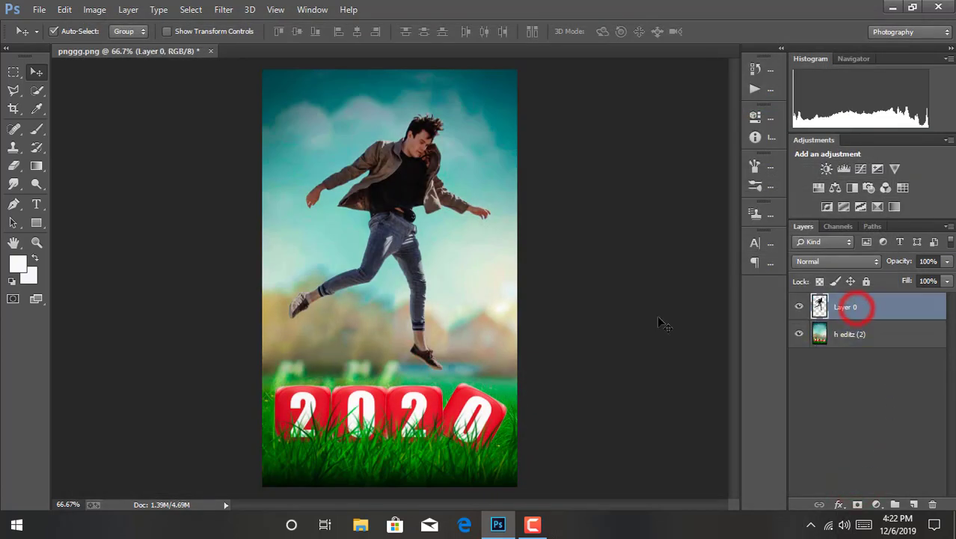
left_click(225, 9)
left_click(252, 92)
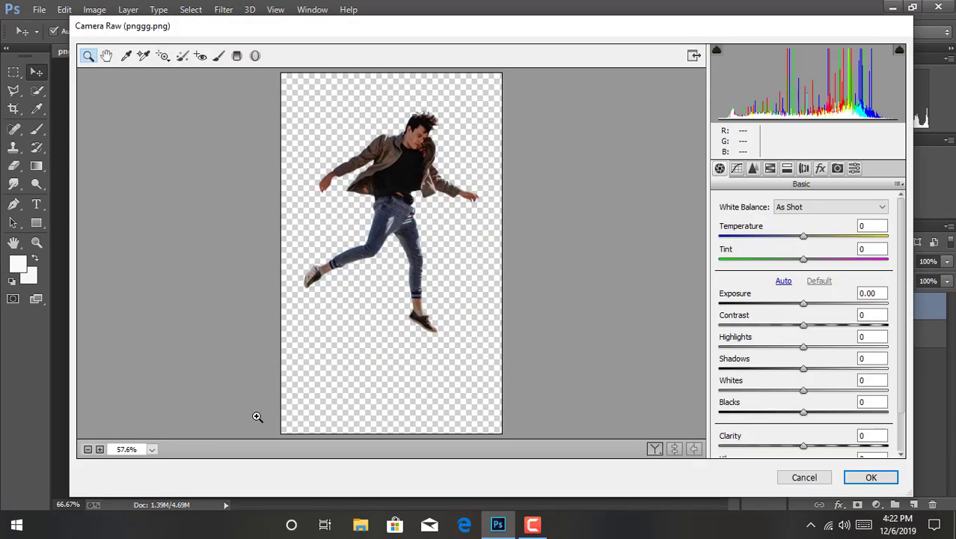
left_click(654, 448)
left_click(100, 449)
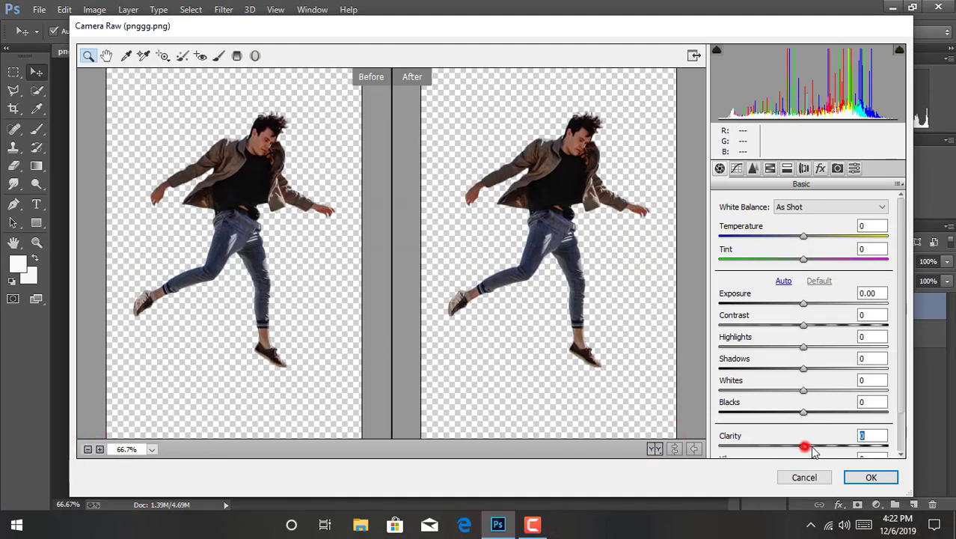
Give the man Clarity +39 and Blacks +38, and set luminance noise reduction to 73.
left_click_drag(812, 448, 835, 447)
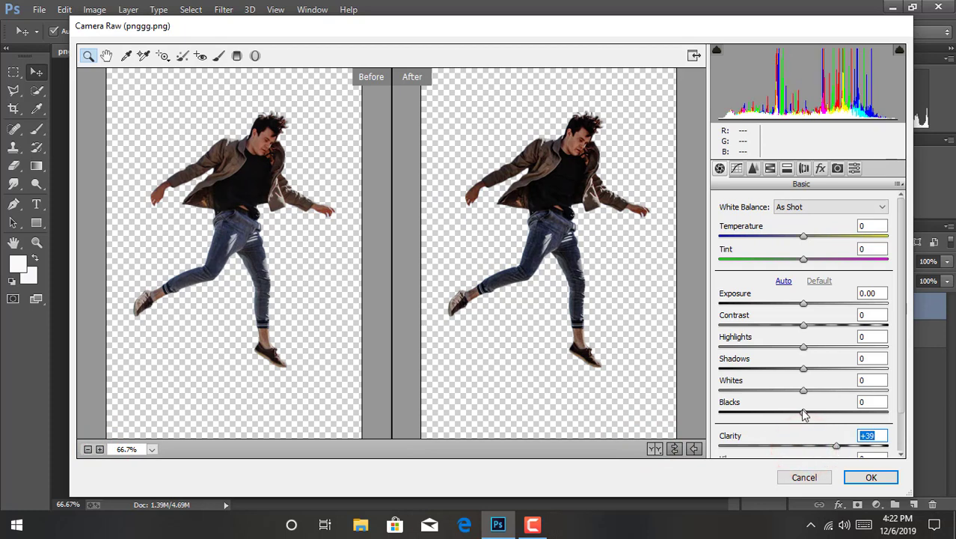
mouse_move(803, 412)
left_mouse_down()
mouse_move(836, 412)
mouse_move(828, 390)
mouse_move(837, 373)
left_mouse_up()
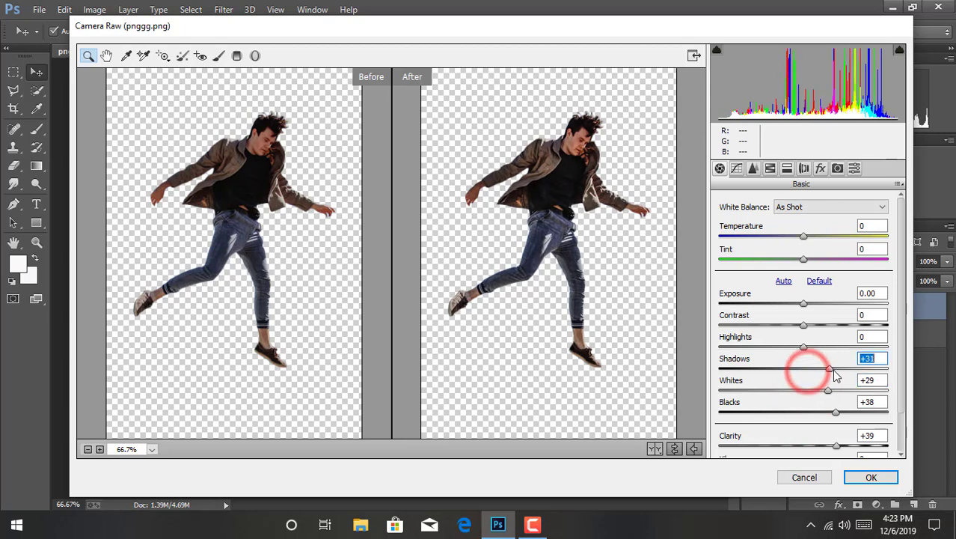
left_click(753, 169)
left_click_drag(720, 342, 836, 355)
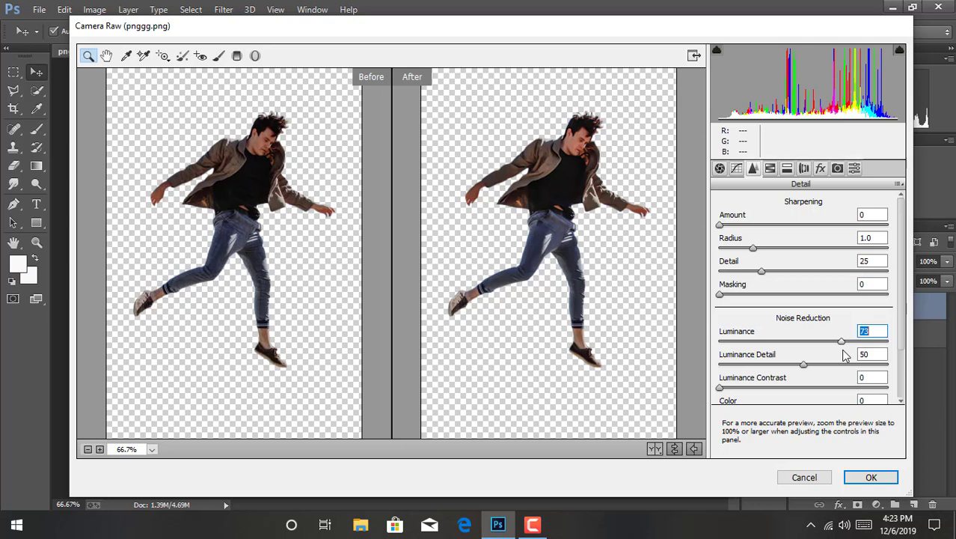
Set Oranges luminance to +63 and Oranges saturation to -29, then apply the edits to the man.
left_click(770, 168)
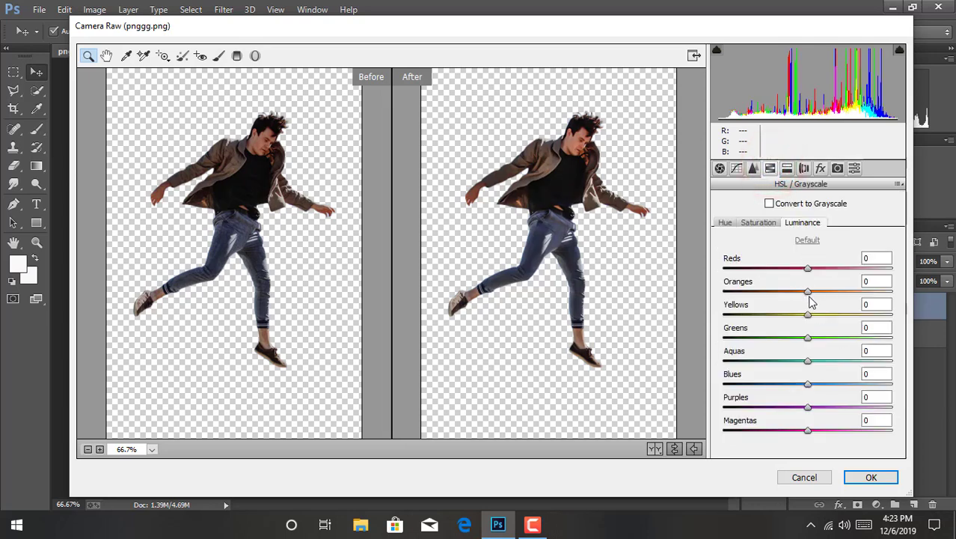
left_click_drag(808, 291, 861, 291)
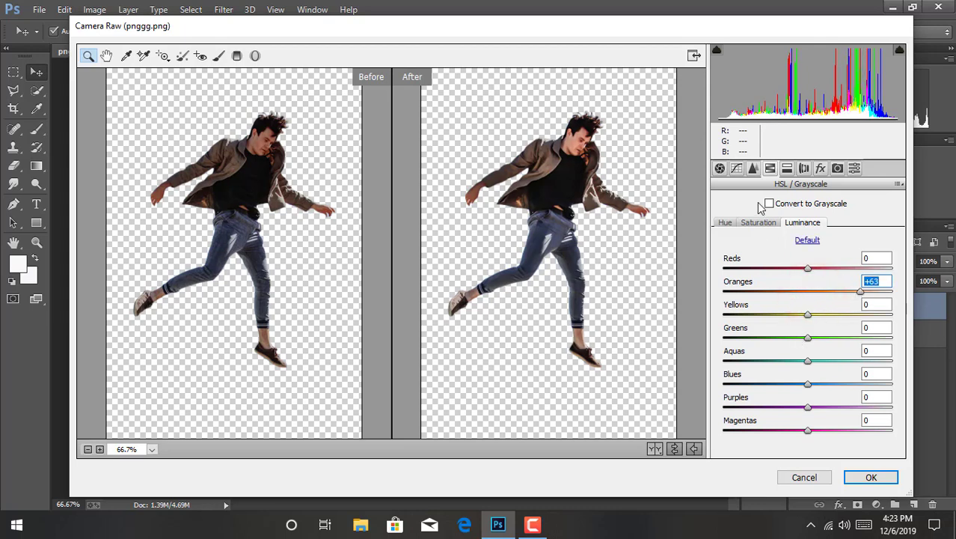
left_click(758, 223)
left_click_drag(807, 291, 782, 293)
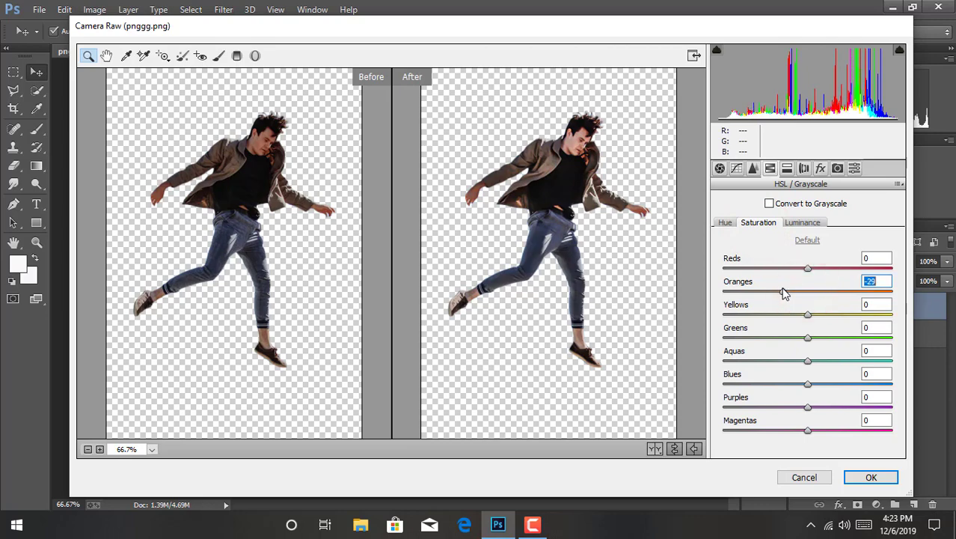
left_click(875, 477)
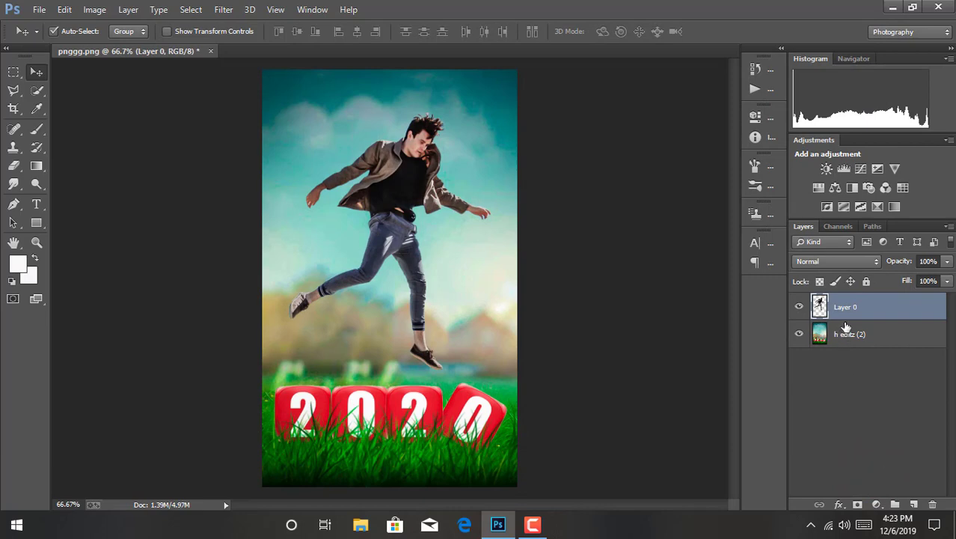
Flatten Layer 0 and h editz (2) into one Background layer, then open Save As.
left_click(858, 334, "shift")
right_click(857, 333)
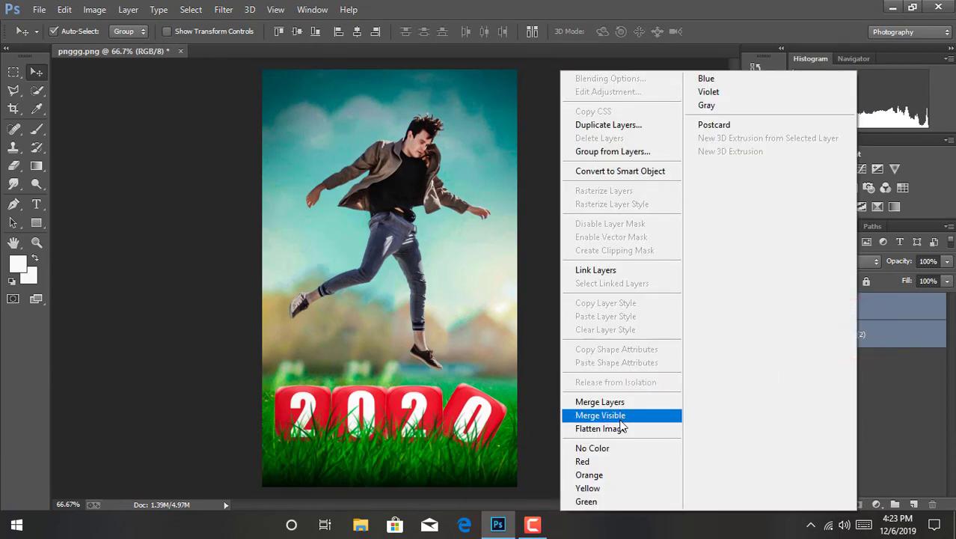
left_click(621, 428)
left_click(38, 9)
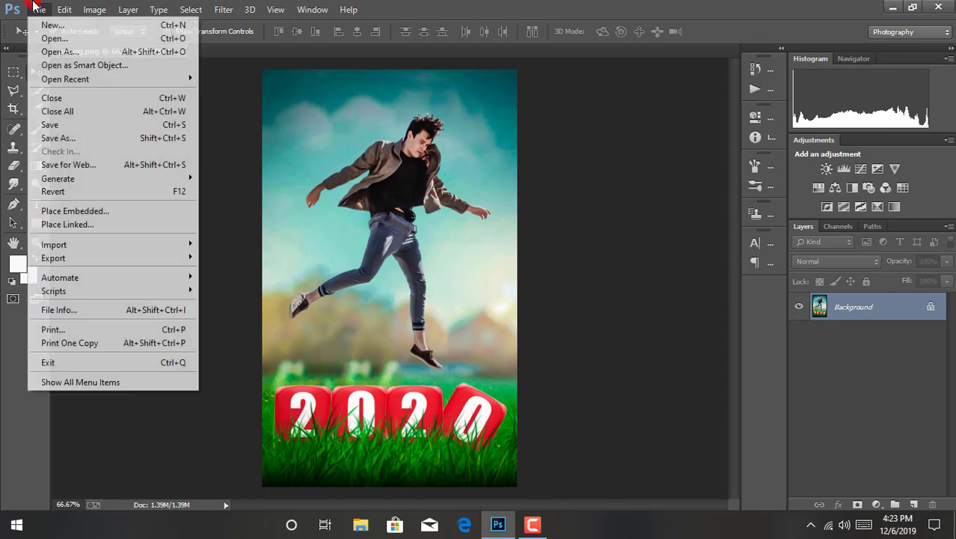
left_click(92, 144)
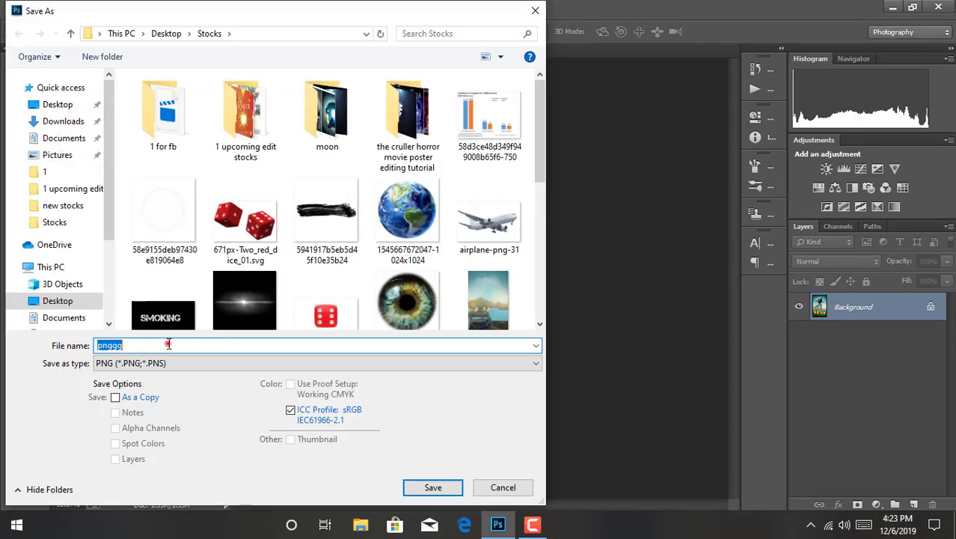
Save a JPEG copy named 'pnggg new' in the Stocks folder.
left_click(168, 344)
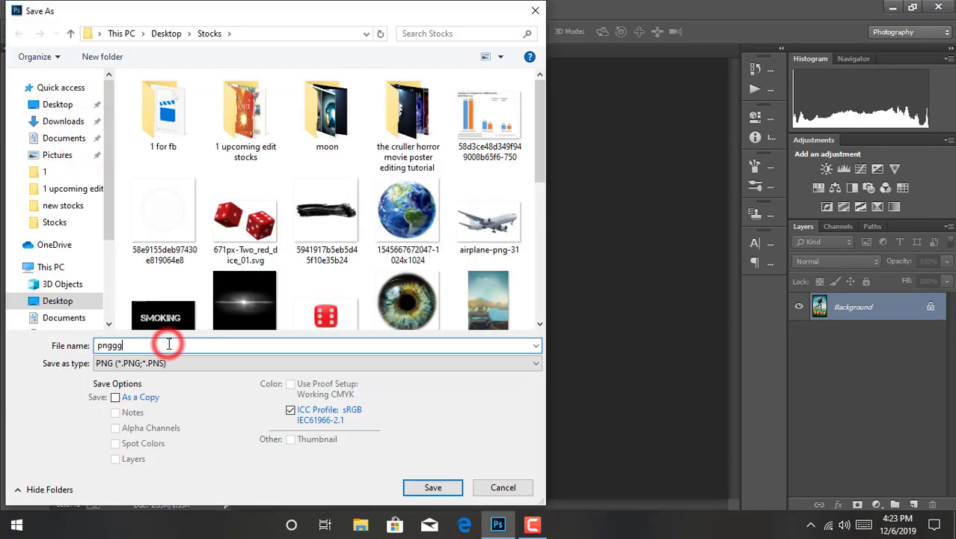
type(" new")
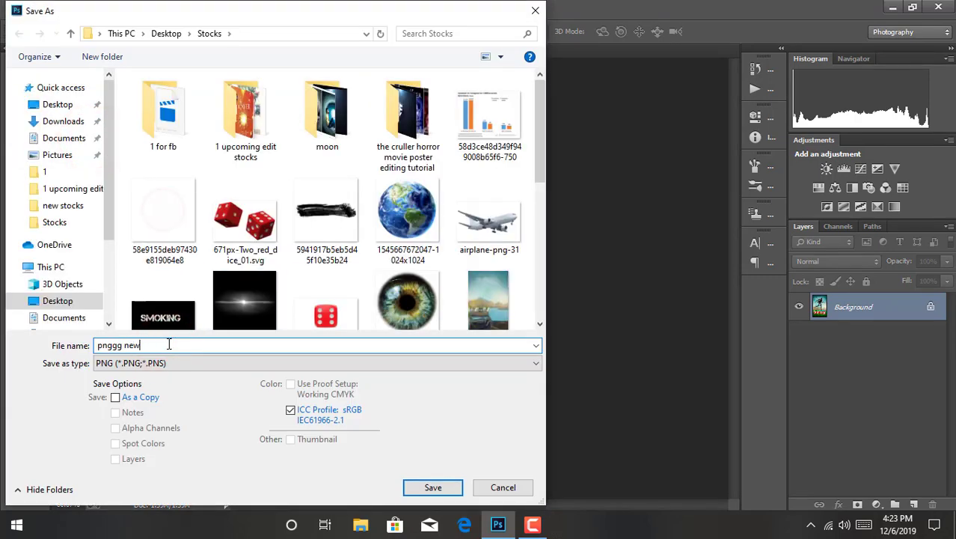
left_click(163, 366)
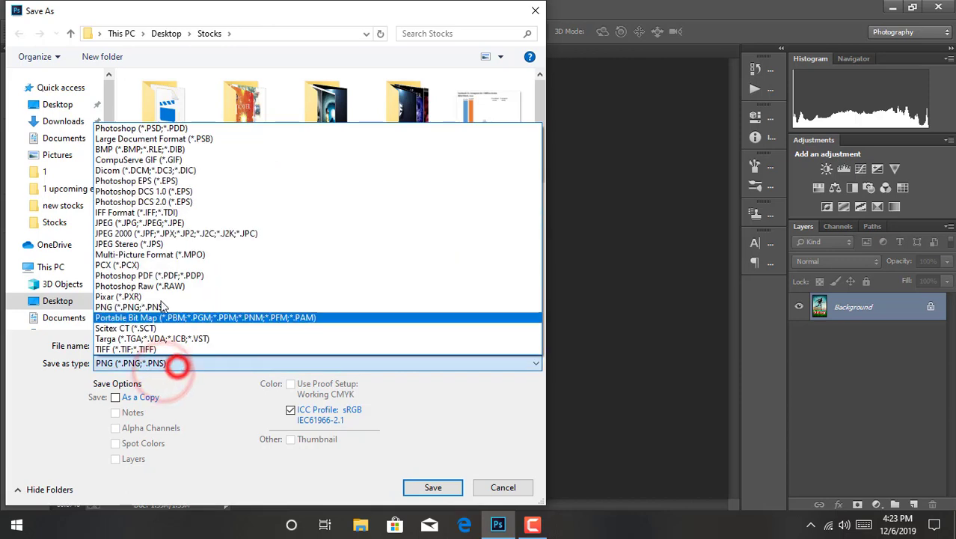
left_click(133, 223)
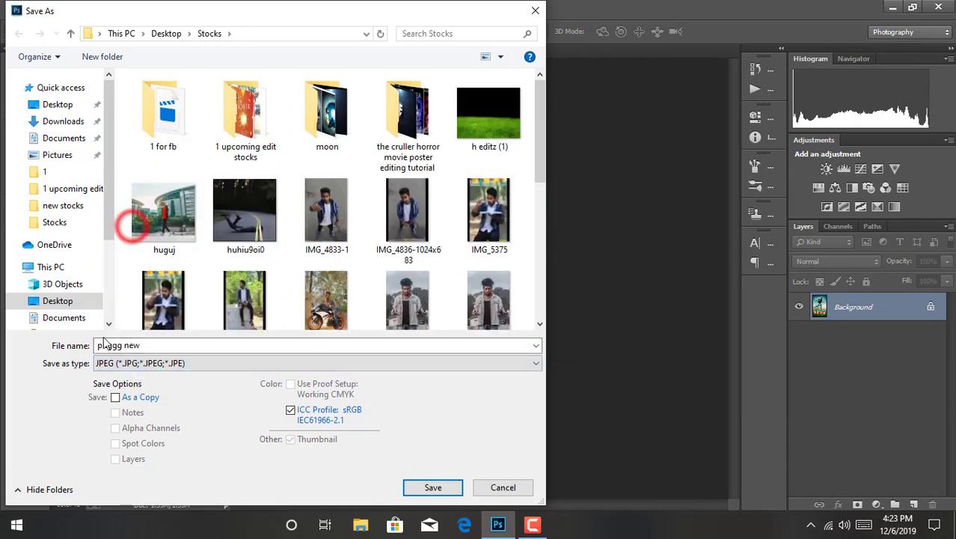
left_click(114, 398)
left_click(432, 487)
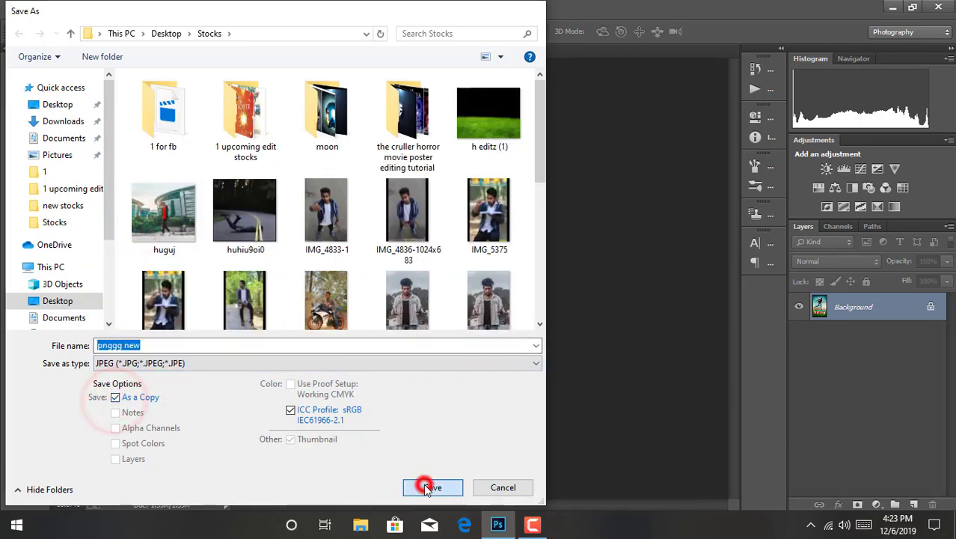